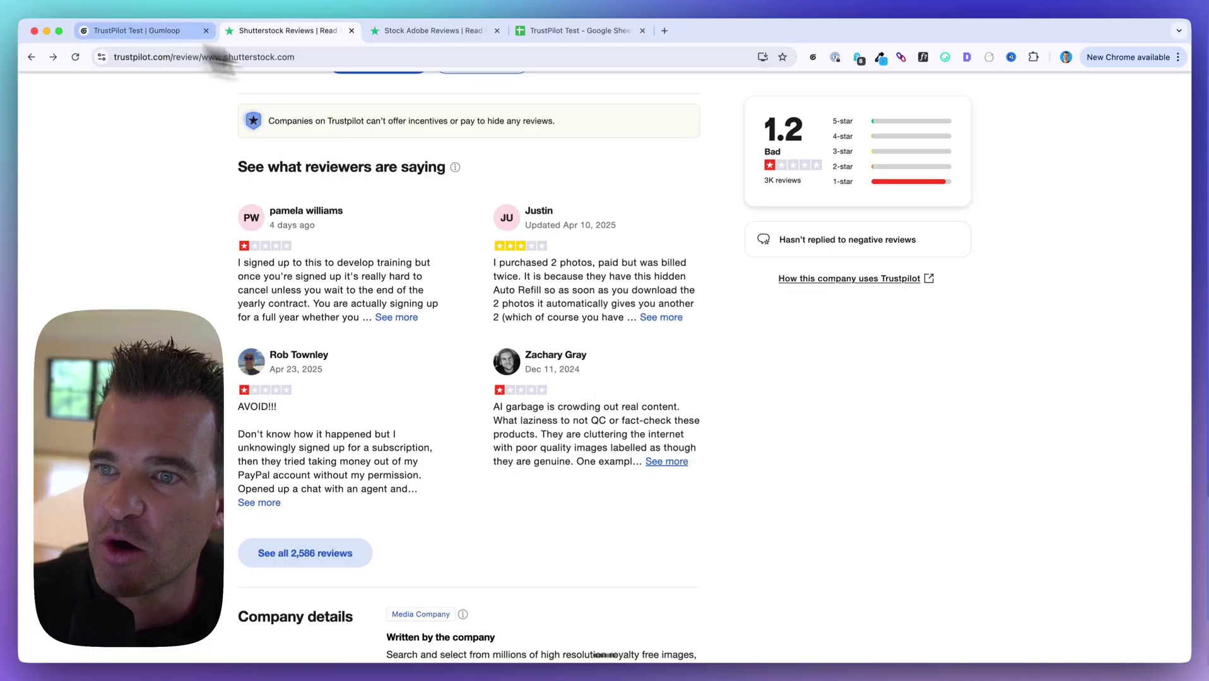
Step: Switch to the TrustPilot Test spreadsheet and examine the Output sheet's user profile, user review, sentiment and date columns
{"action": "left_click", "coordinate": [541, 38]}
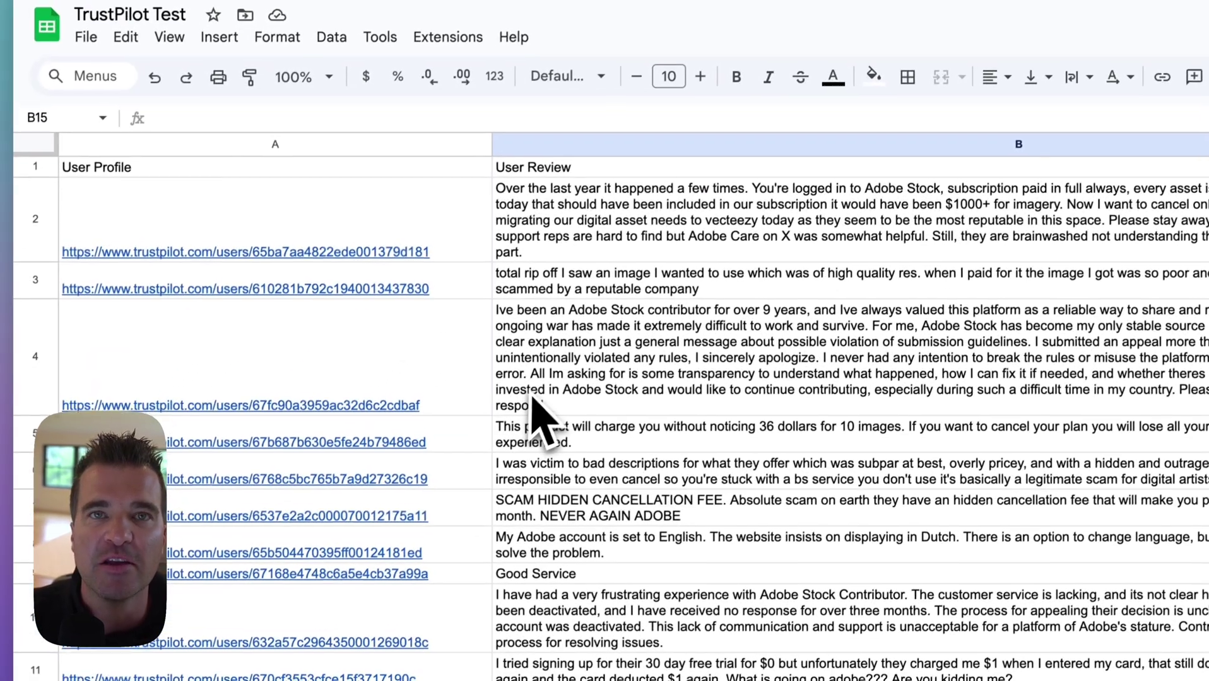
{"action": "mouse_move", "coordinate": [345, 256]}
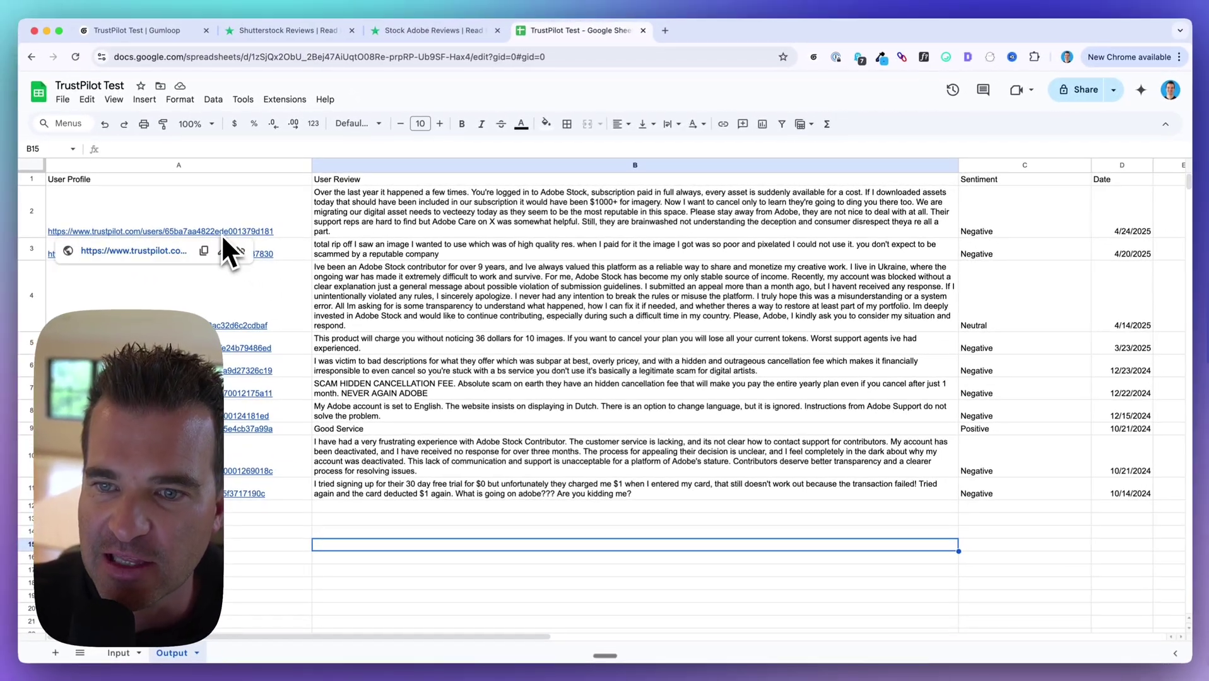
{"action": "left_click", "coordinate": [325, 232]}
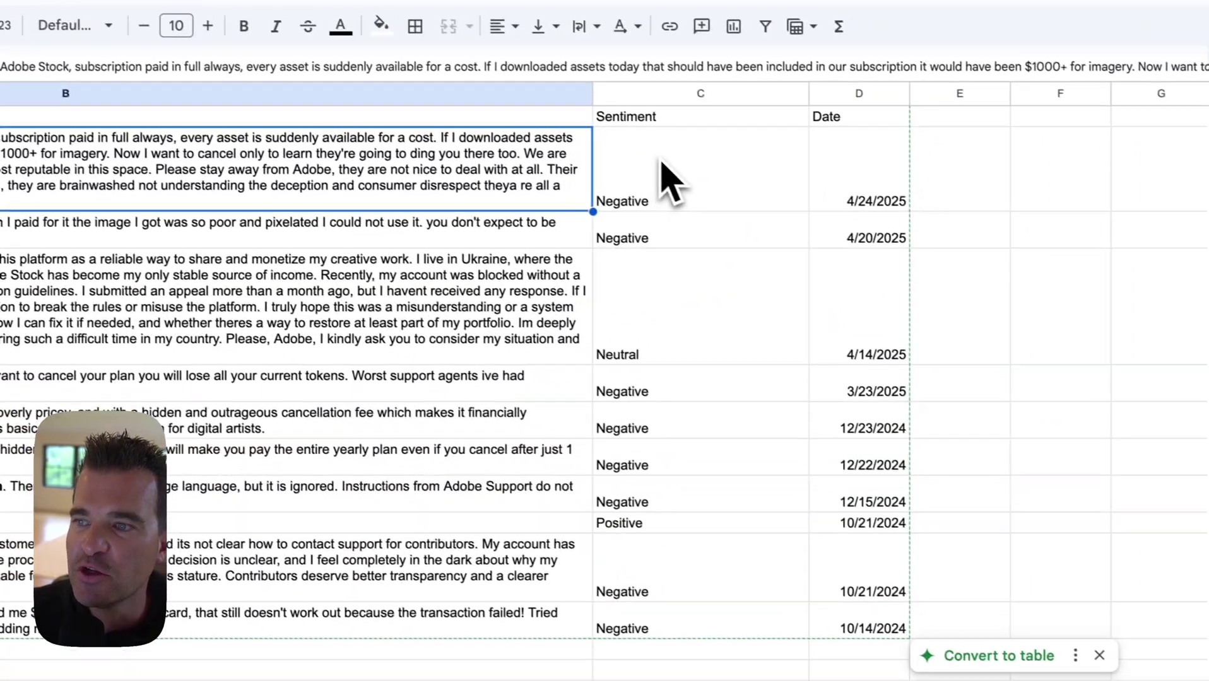
{"action": "left_click", "coordinate": [750, 217]}
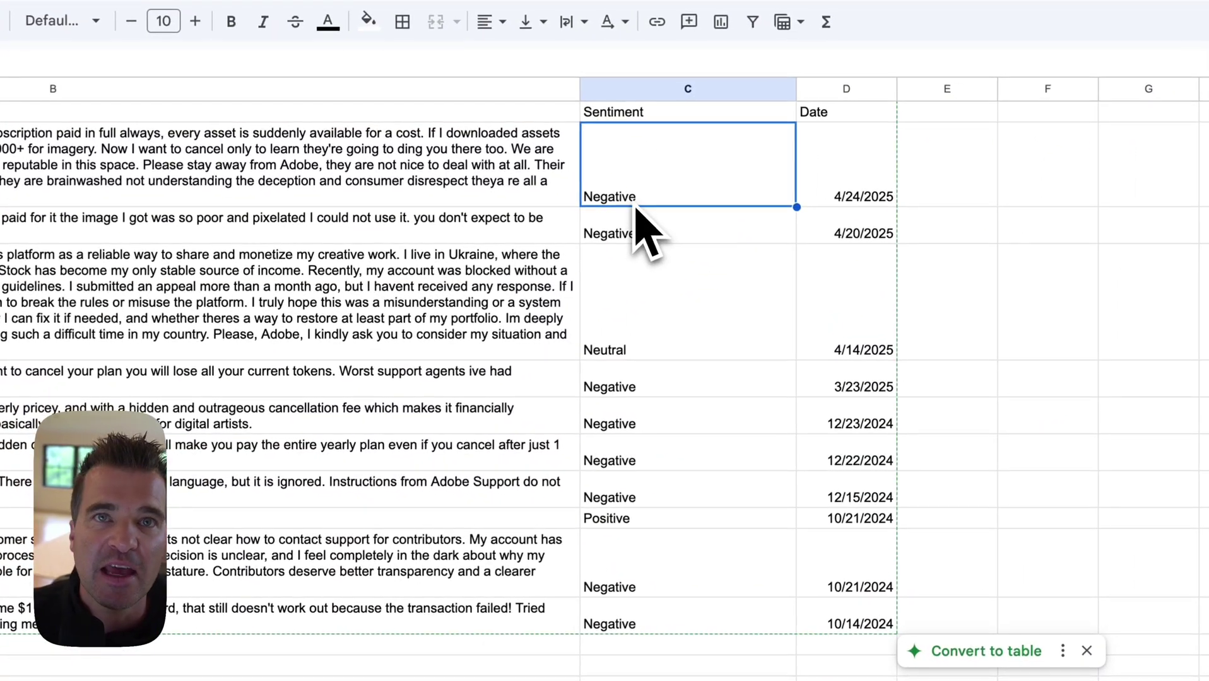
{"action": "left_click", "coordinate": [618, 348]}
{"action": "left_click", "coordinate": [618, 520]}
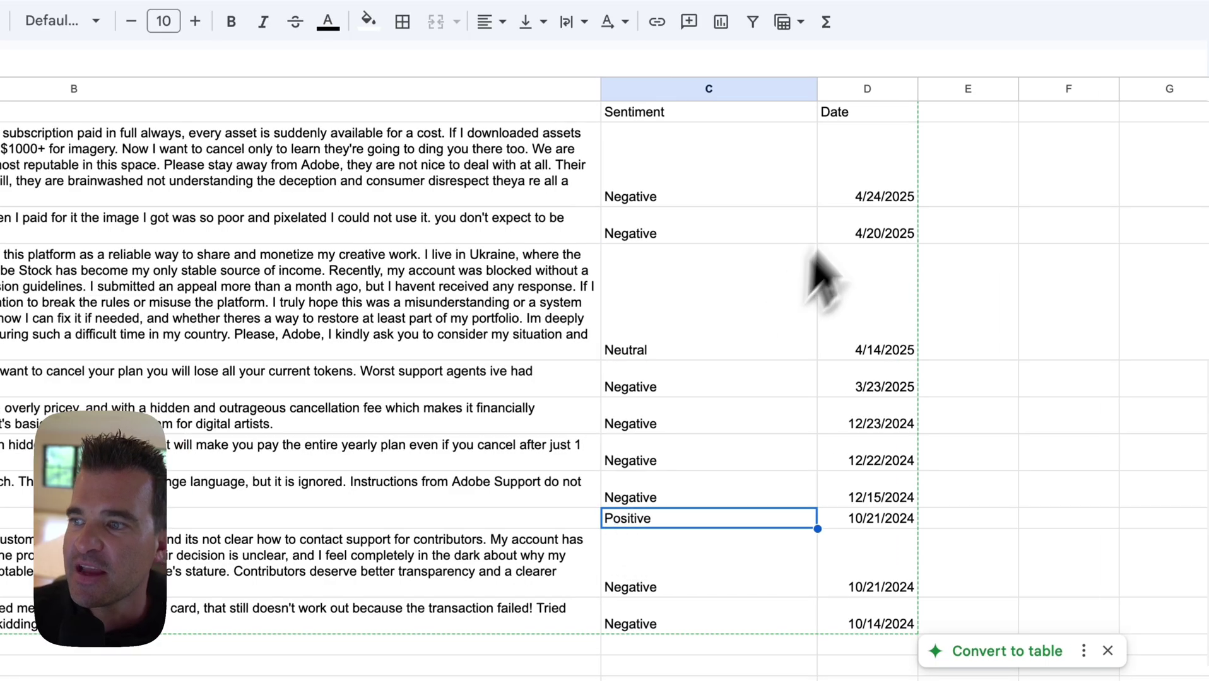
{"action": "left_click", "coordinate": [869, 200]}
{"action": "scroll", "coordinate": [458, 364], "scroll_direction": "left", "scroll_amount": 10}
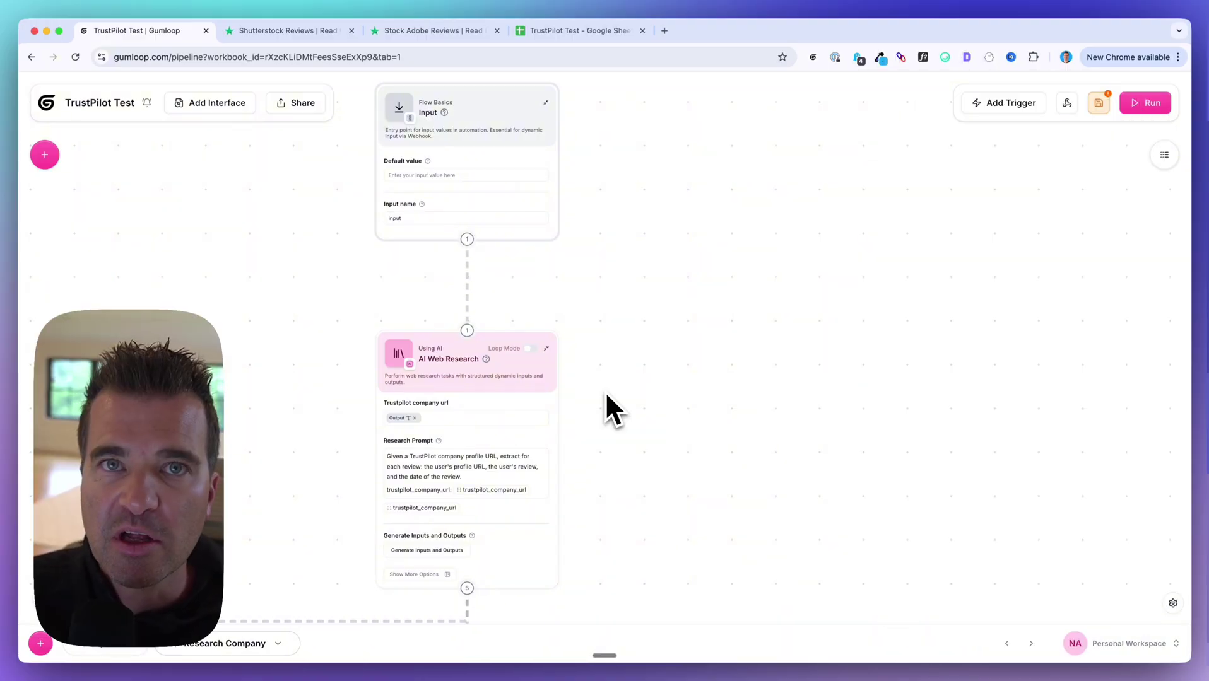
Step: Examine the Trustpilot review pages of Shutterstock and Stock Adobe, including the individual Shutterstock reviews
{"action": "left_click", "coordinate": [281, 32]}
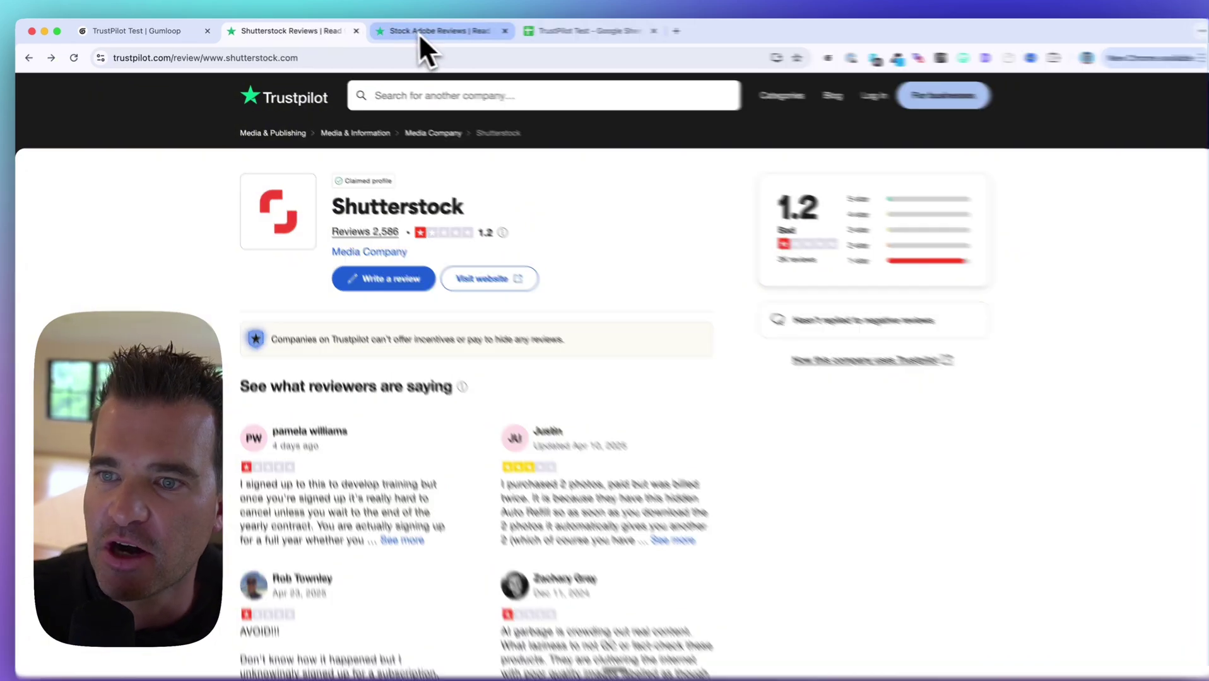
{"action": "left_click", "coordinate": [418, 33]}
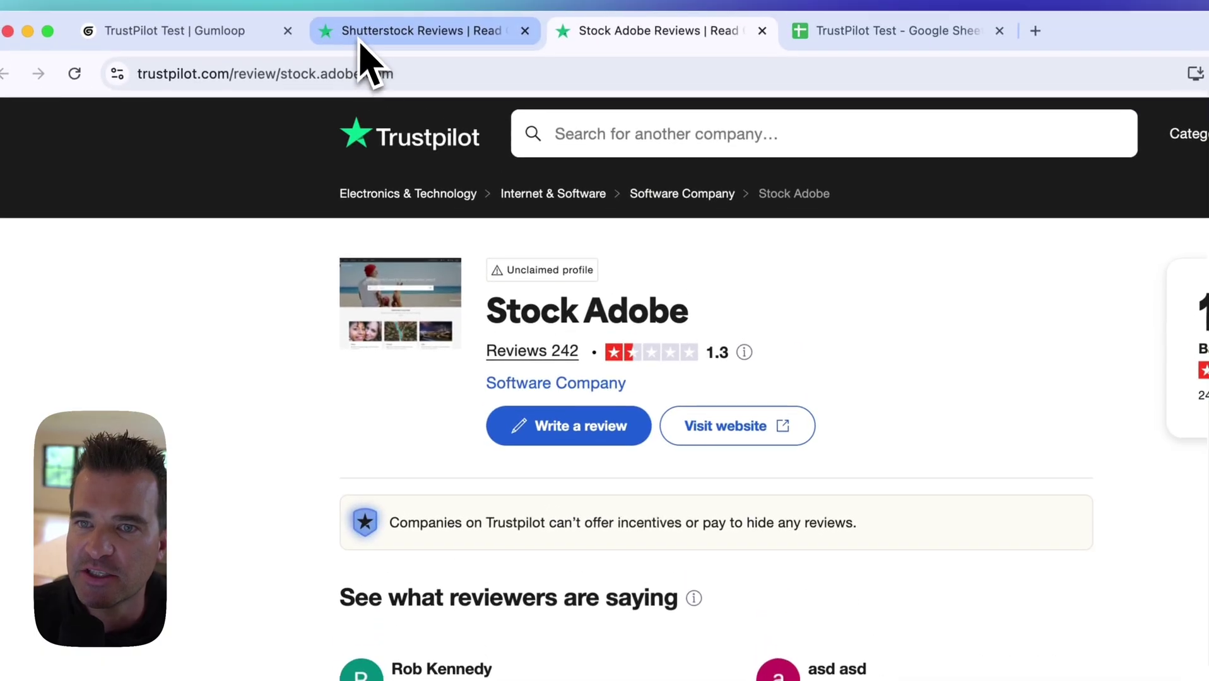
{"action": "left_click", "coordinate": [360, 39]}
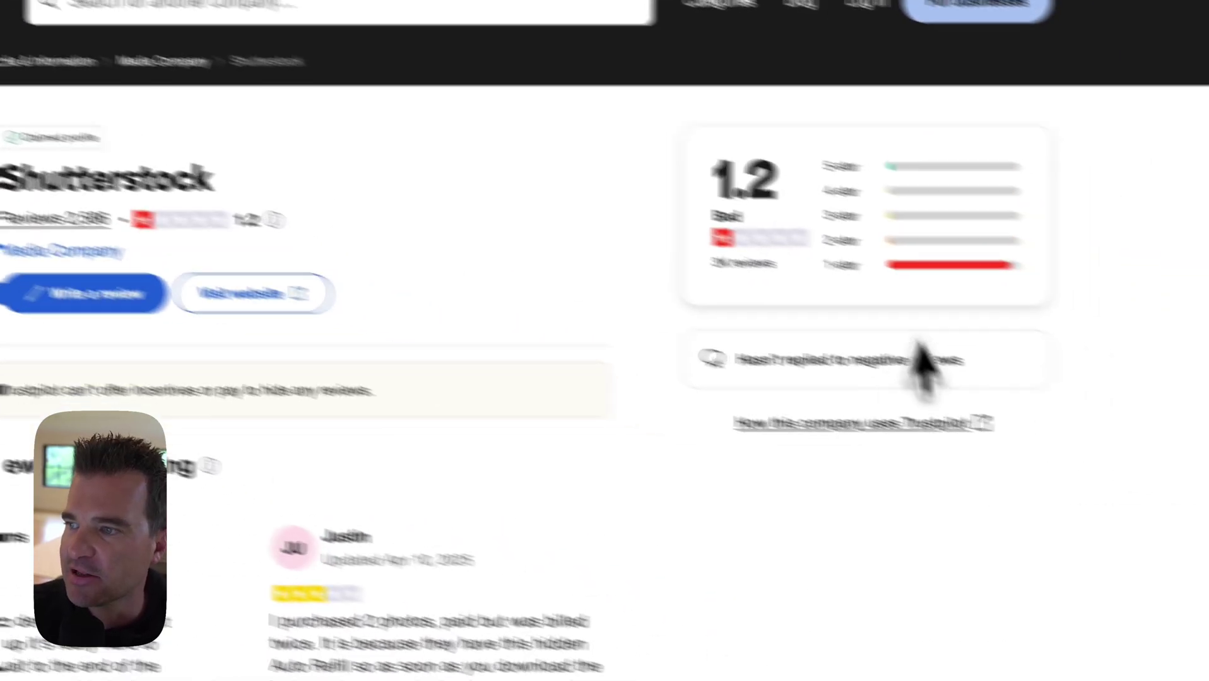
{"action": "scroll", "coordinate": [370, 370], "scroll_direction": "down", "scroll_amount": 4}
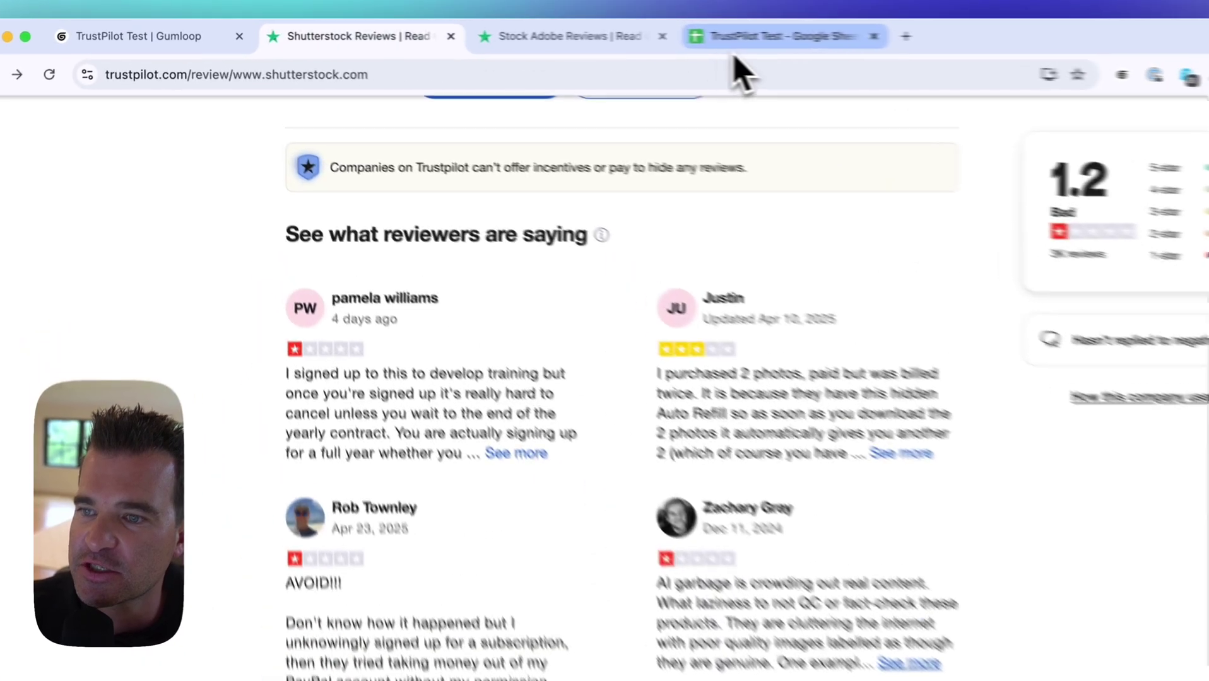
Step: Examine the Google Sheets Reader and Research Company subflow nodes in the TrustPilot Test flow in Gumloop
{"action": "left_click", "coordinate": [534, 36]}
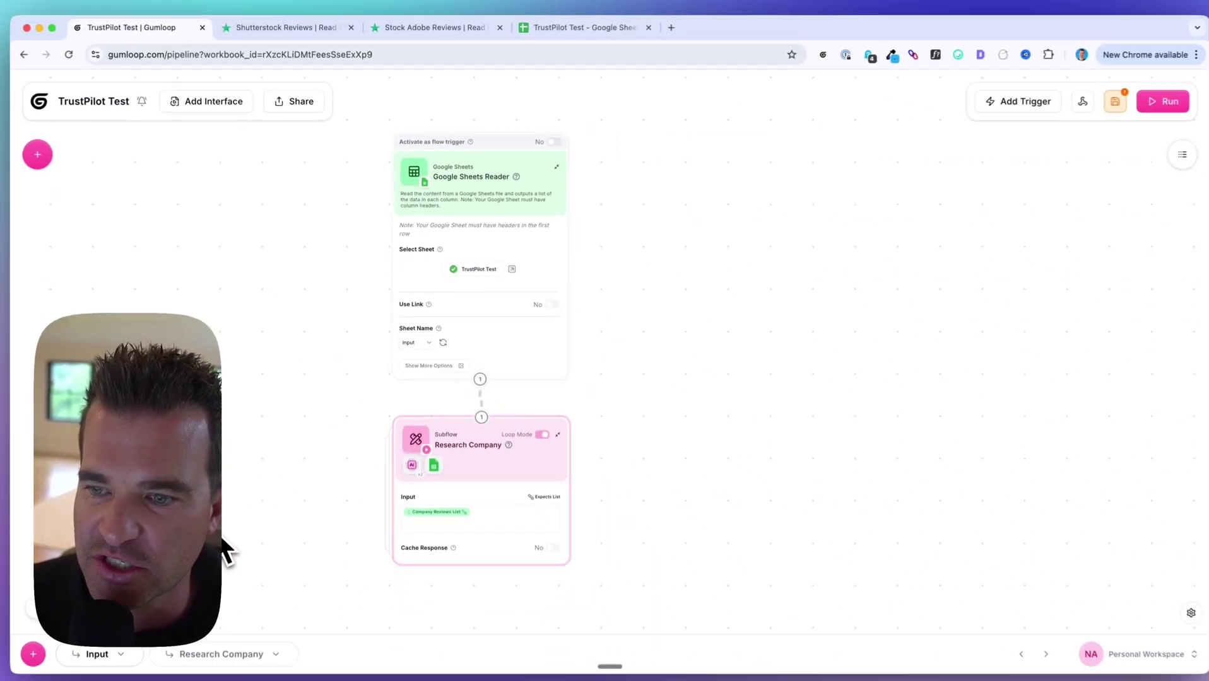
{"action": "left_click", "coordinate": [470, 447]}
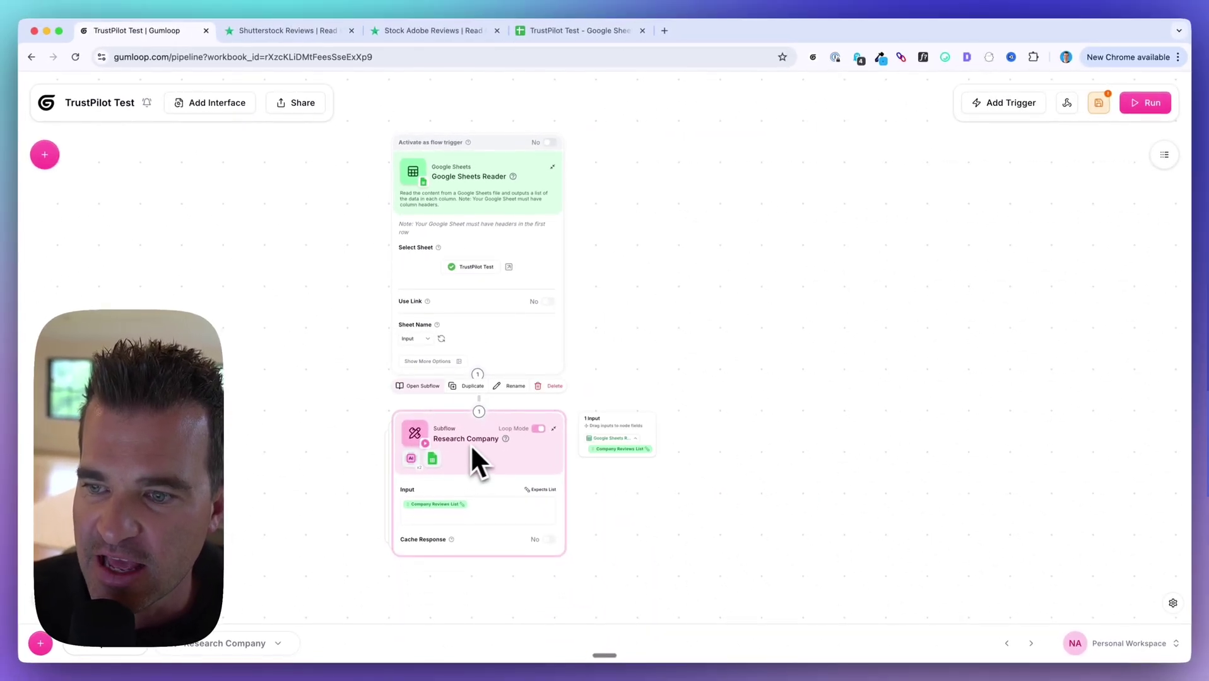
{"action": "scroll", "coordinate": [468, 449], "scroll_direction": "up", "scroll_amount": 2}
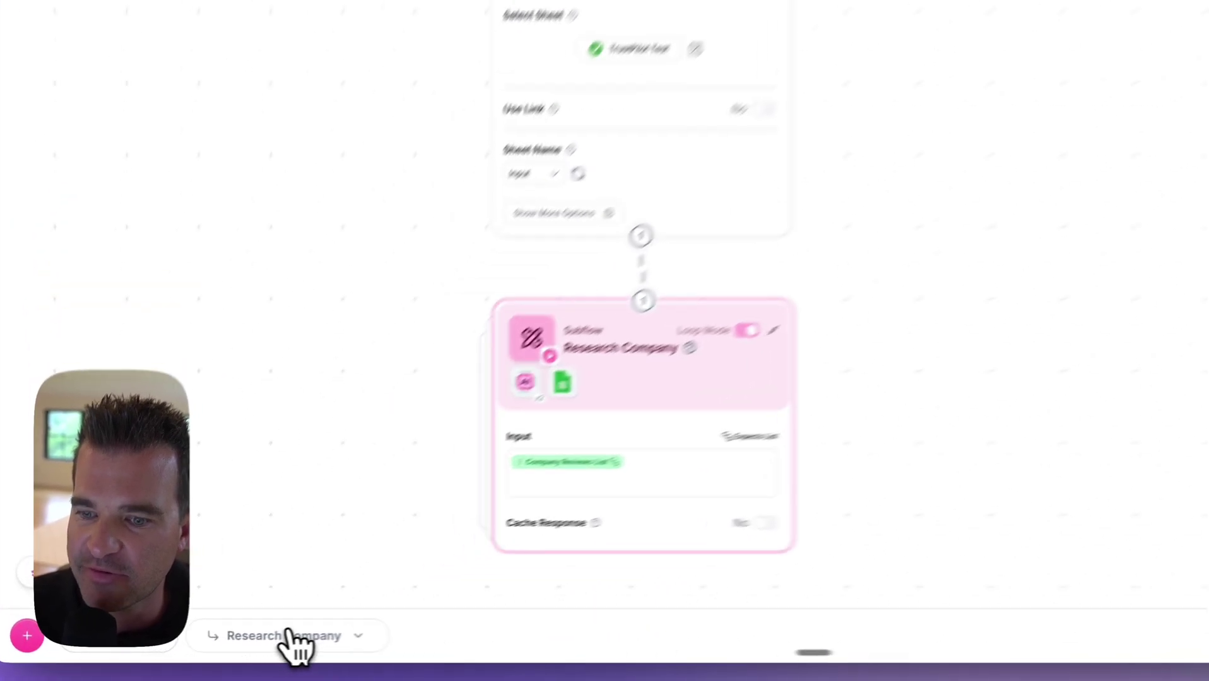
Step: Examine the Research Company subflow's Input, AI Web Research, Categorize Sentiment and Google Sheets Writer nodes, and return to the main flow
{"action": "left_click", "coordinate": [230, 643]}
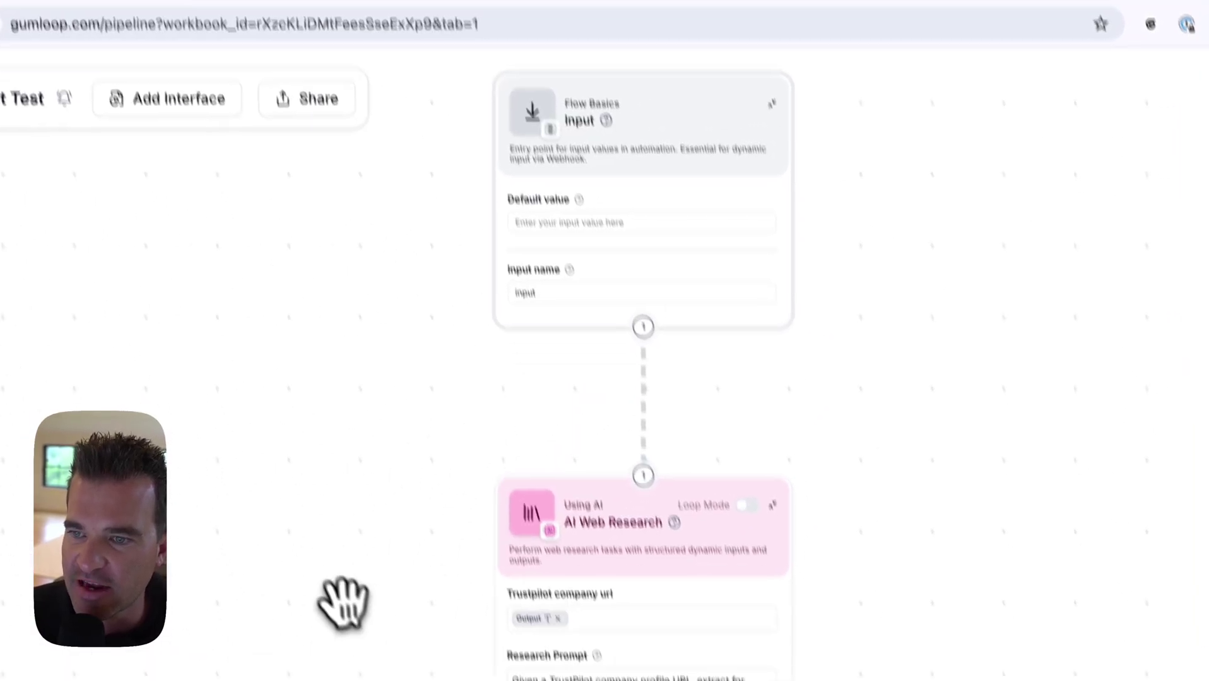
{"action": "left_click_drag", "start_coordinate": [343, 602], "coordinate": [312, 223]}
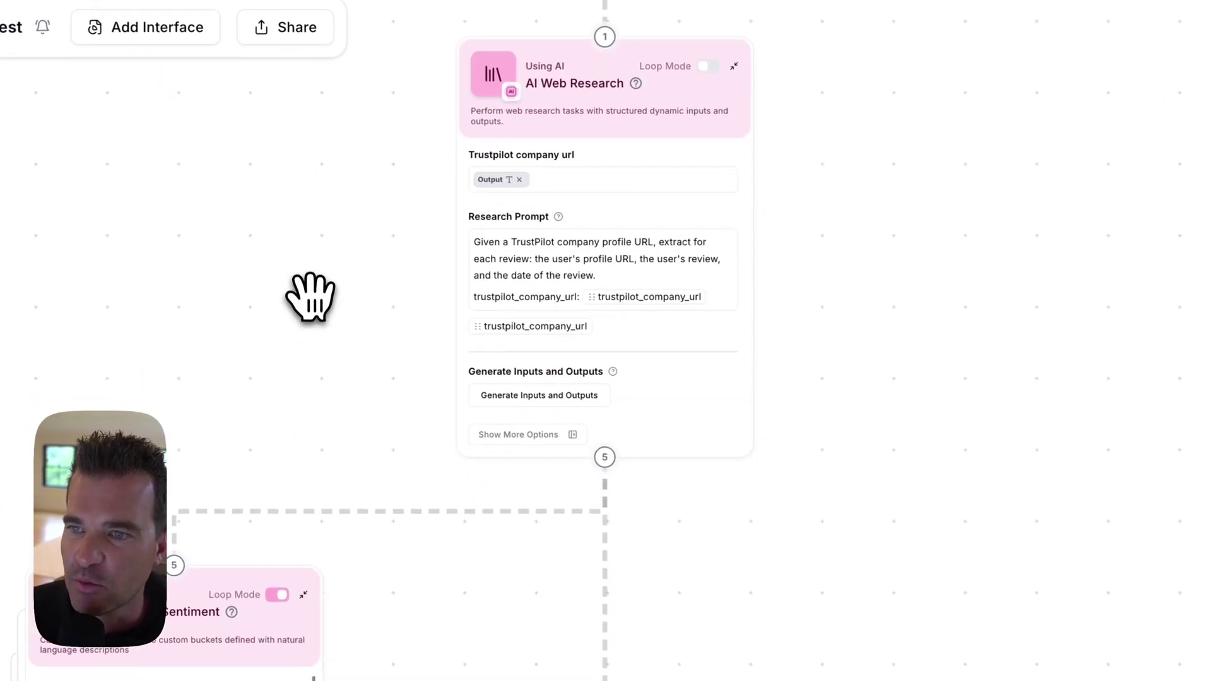
{"action": "left_click_drag", "start_coordinate": [332, 368], "coordinate": [343, 466]}
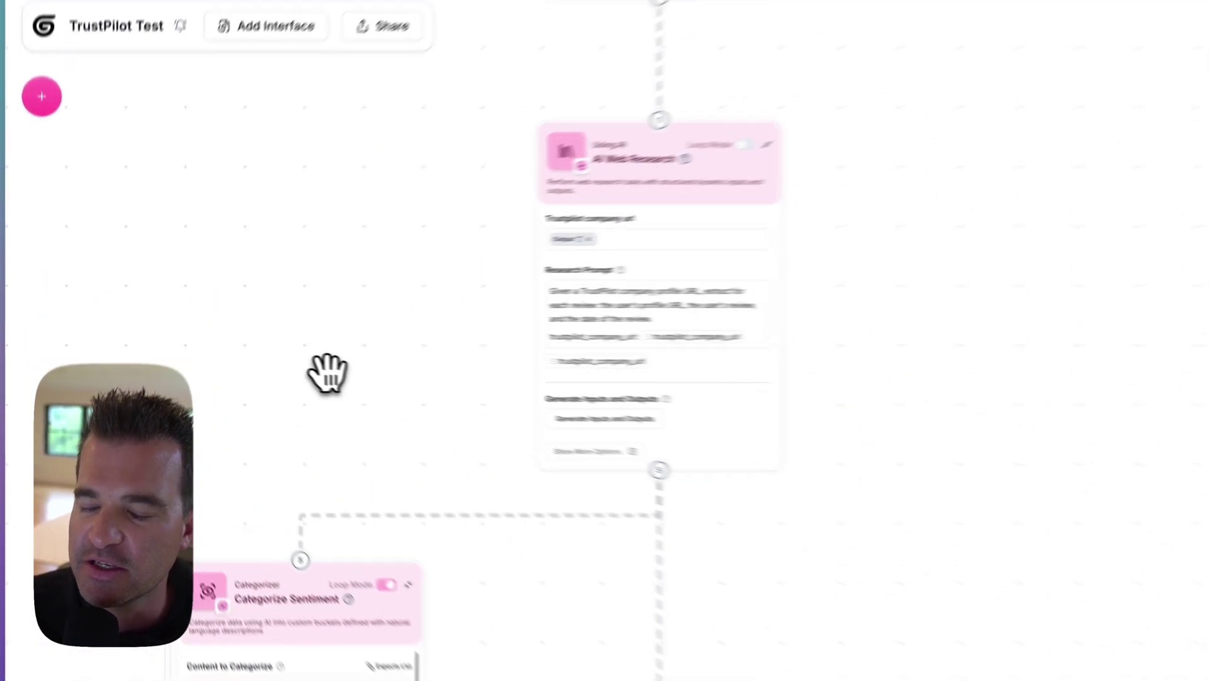
{"action": "left_click_drag", "start_coordinate": [243, 245], "coordinate": [404, 185]}
{"action": "scroll", "coordinate": [617, 106], "scroll_direction": "down", "scroll_amount": 6}
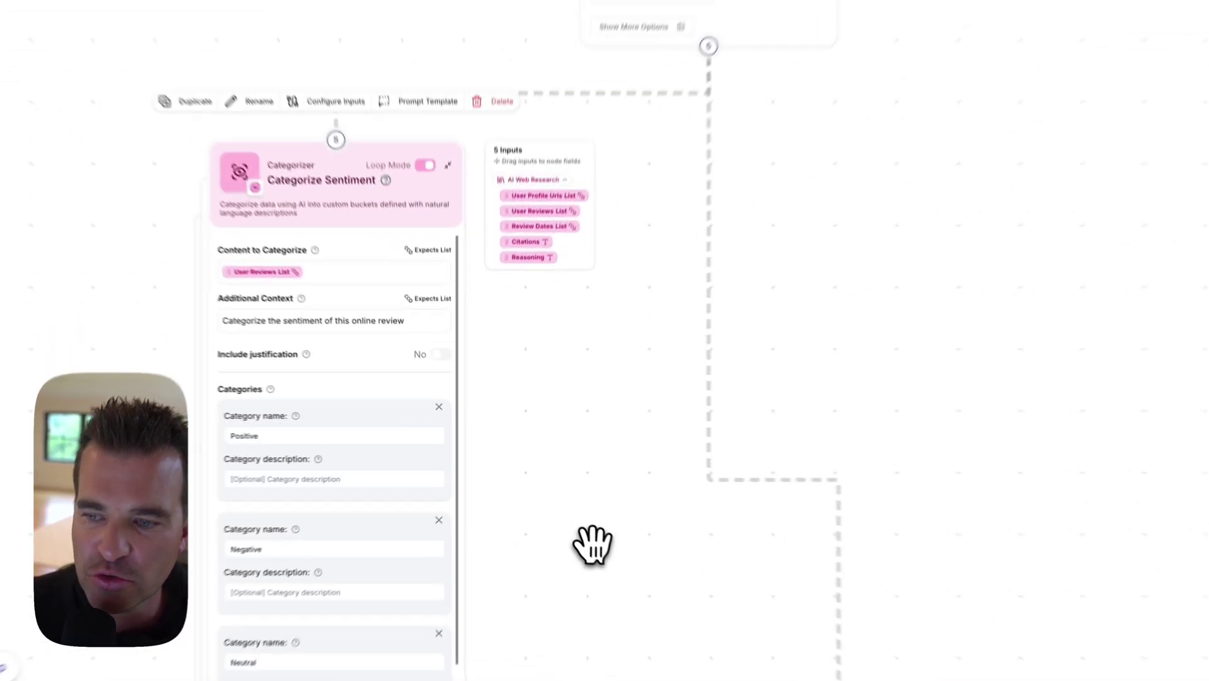
{"action": "scroll", "coordinate": [599, 348], "scroll_direction": "down", "scroll_amount": 3}
{"action": "scroll", "coordinate": [603, 436], "scroll_direction": "down", "scroll_amount": 5}
{"action": "left_click_drag", "start_coordinate": [611, 458], "coordinate": [490, 116]}
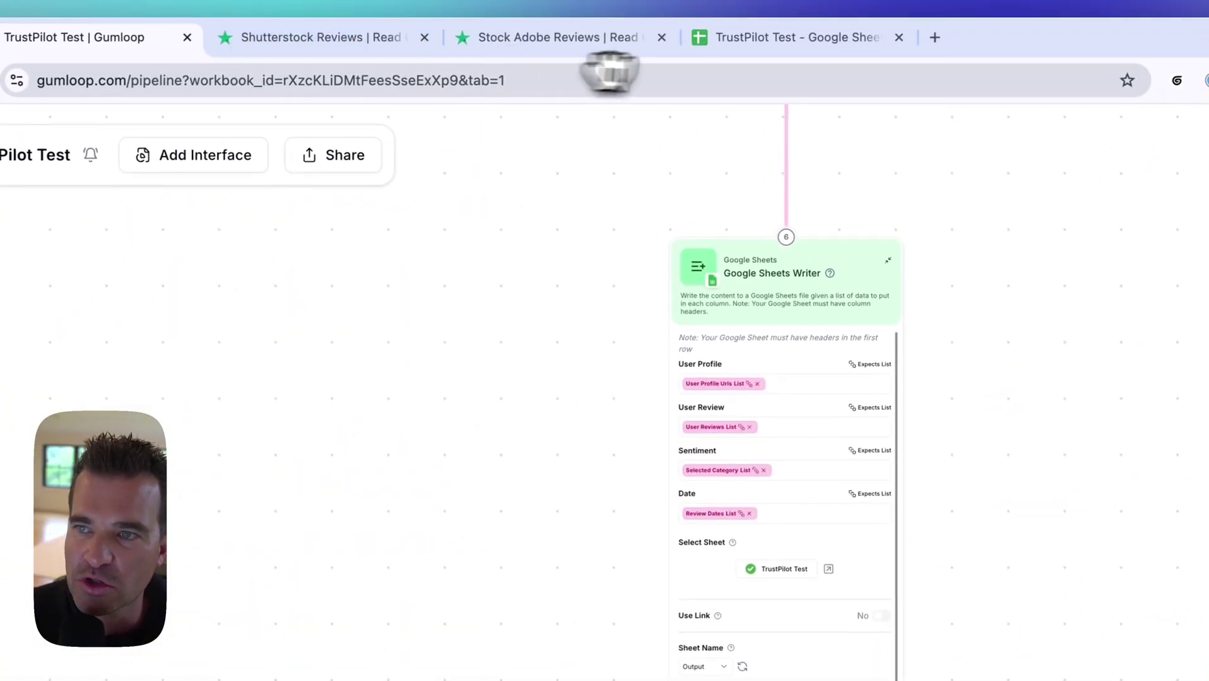
{"action": "left_click", "coordinate": [167, 645]}
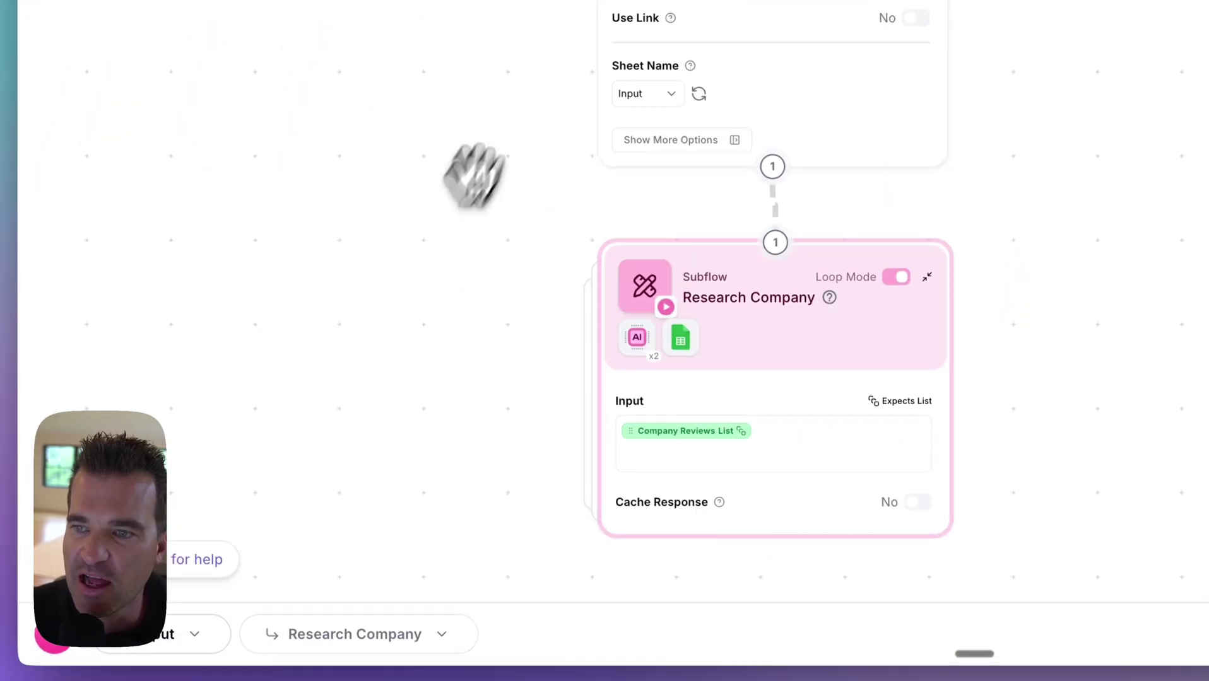
{"action": "left_click_drag", "start_coordinate": [526, 120], "coordinate": [550, 434]}
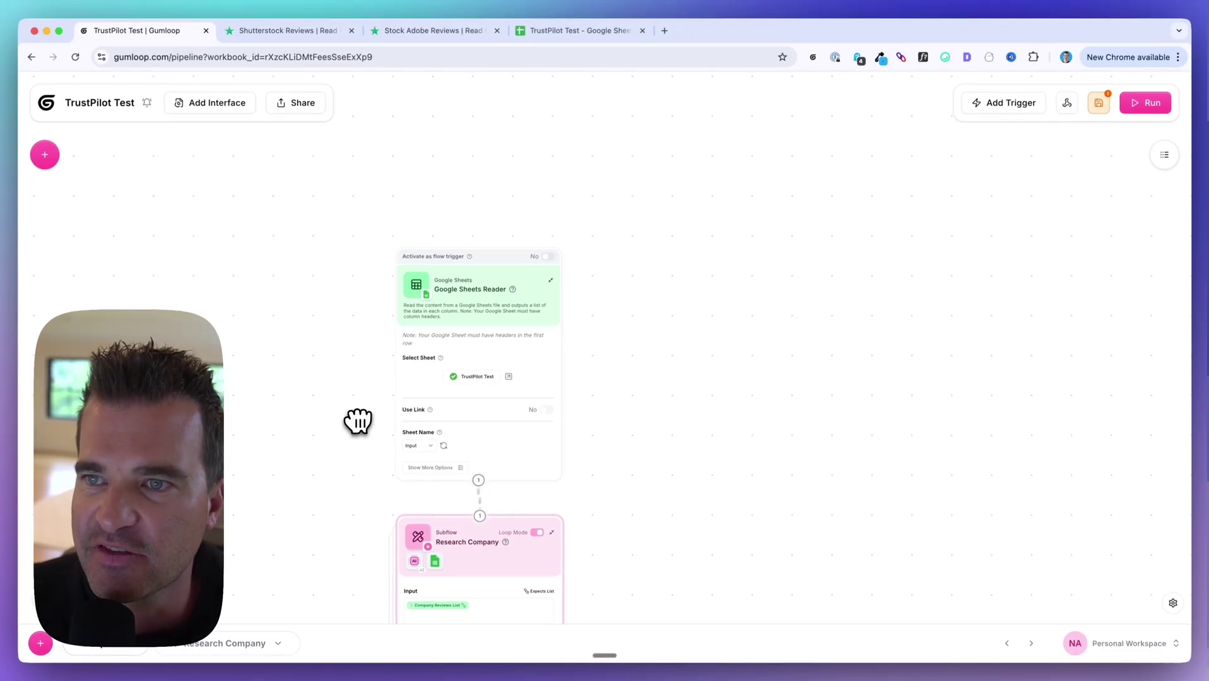
Step: Switch to the TrustPilot Test spreadsheet and review the last rows and sentiment values of the Output sheet
{"action": "left_click", "coordinate": [571, 32]}
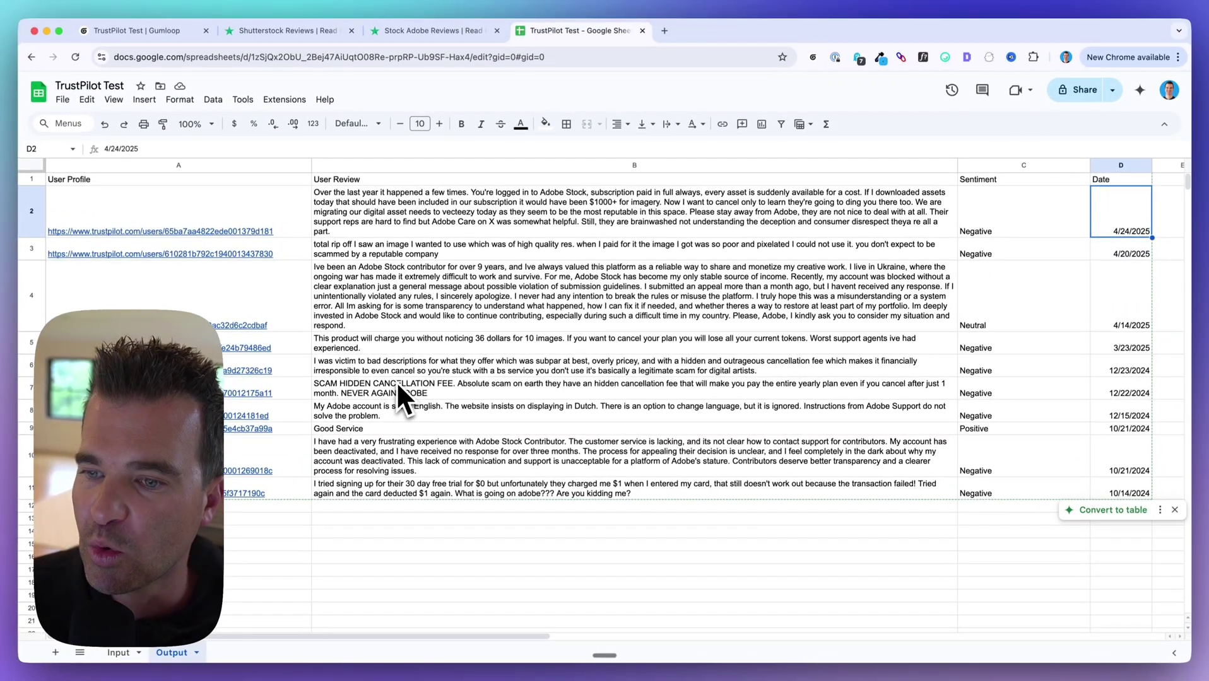
{"action": "scroll", "coordinate": [397, 382], "scroll_direction": "down", "scroll_amount": 5}
{"action": "scroll", "coordinate": [397, 381], "scroll_direction": "right", "scroll_amount": 3}
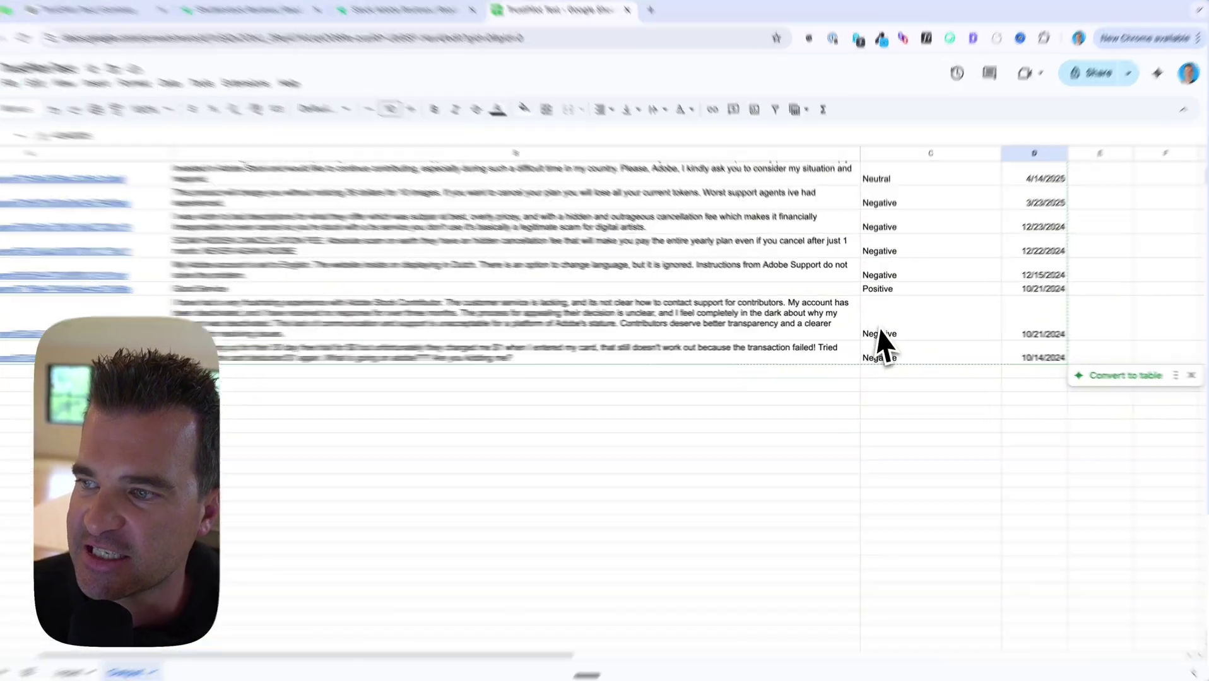
{"action": "left_click", "coordinate": [881, 330]}
{"action": "left_click", "coordinate": [888, 353]}
{"action": "scroll", "coordinate": [608, 370], "scroll_direction": "up", "scroll_amount": 1}
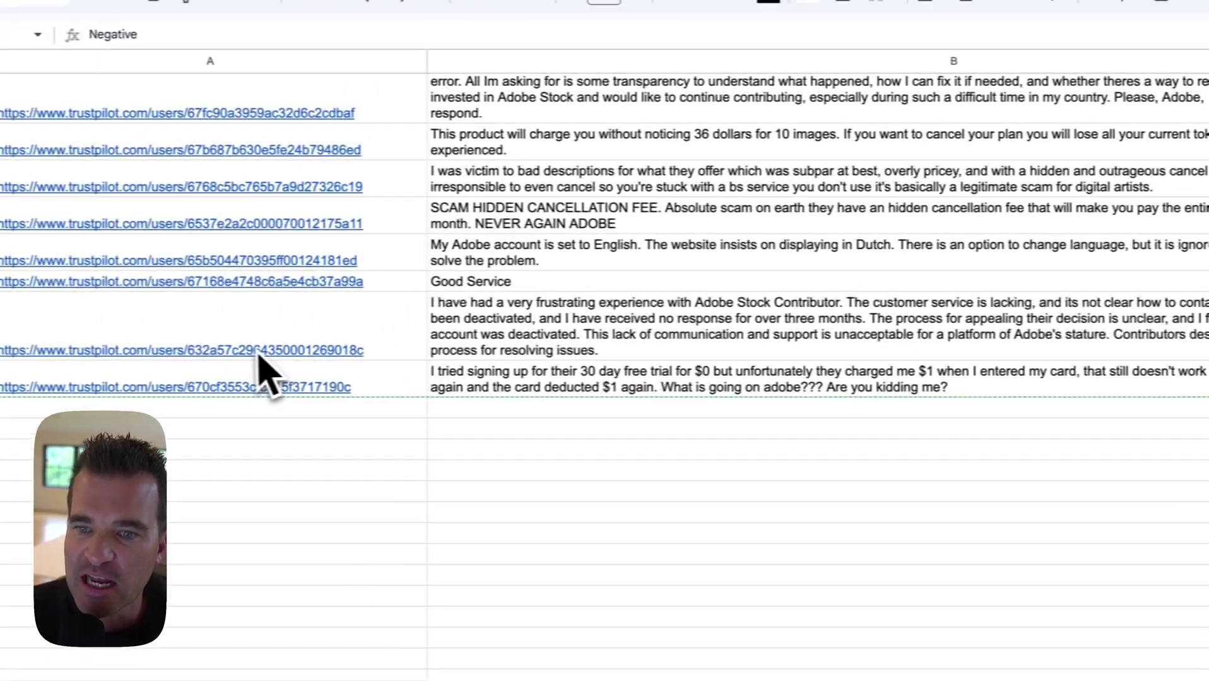
{"action": "left_click", "coordinate": [35, 346]}
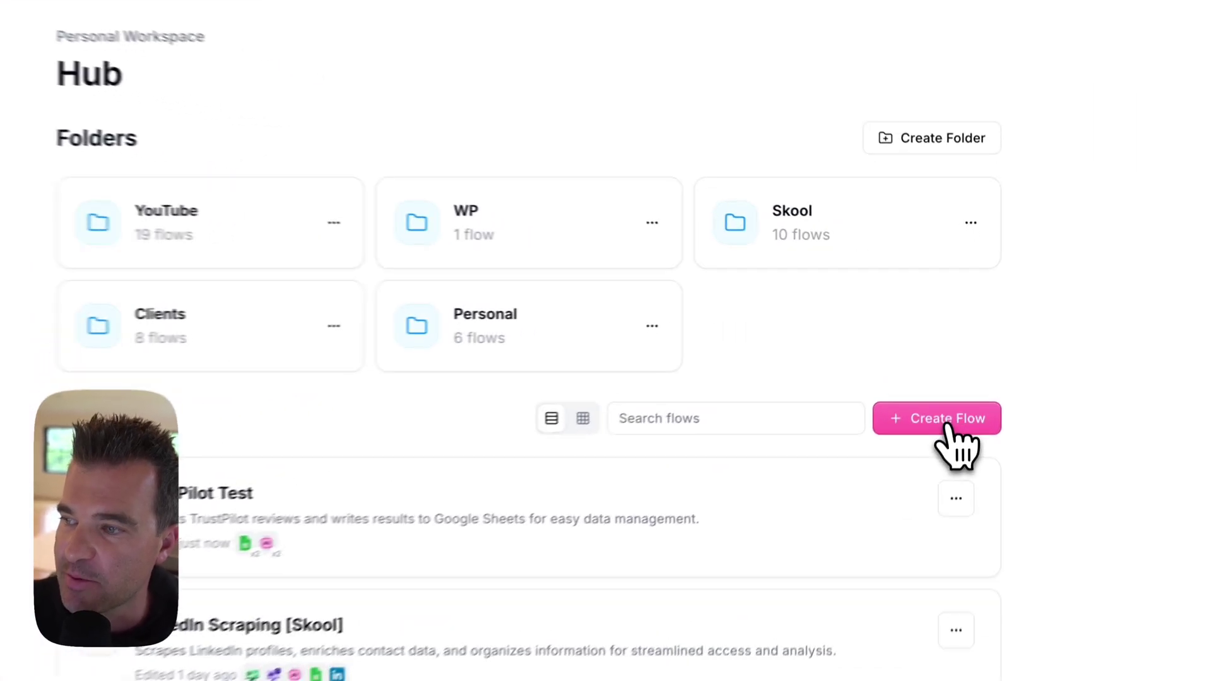
Step: Create a new flow in Gumloop, search the node library for "input" and place an Input node on the canvas
{"action": "left_click", "coordinate": [958, 377]}
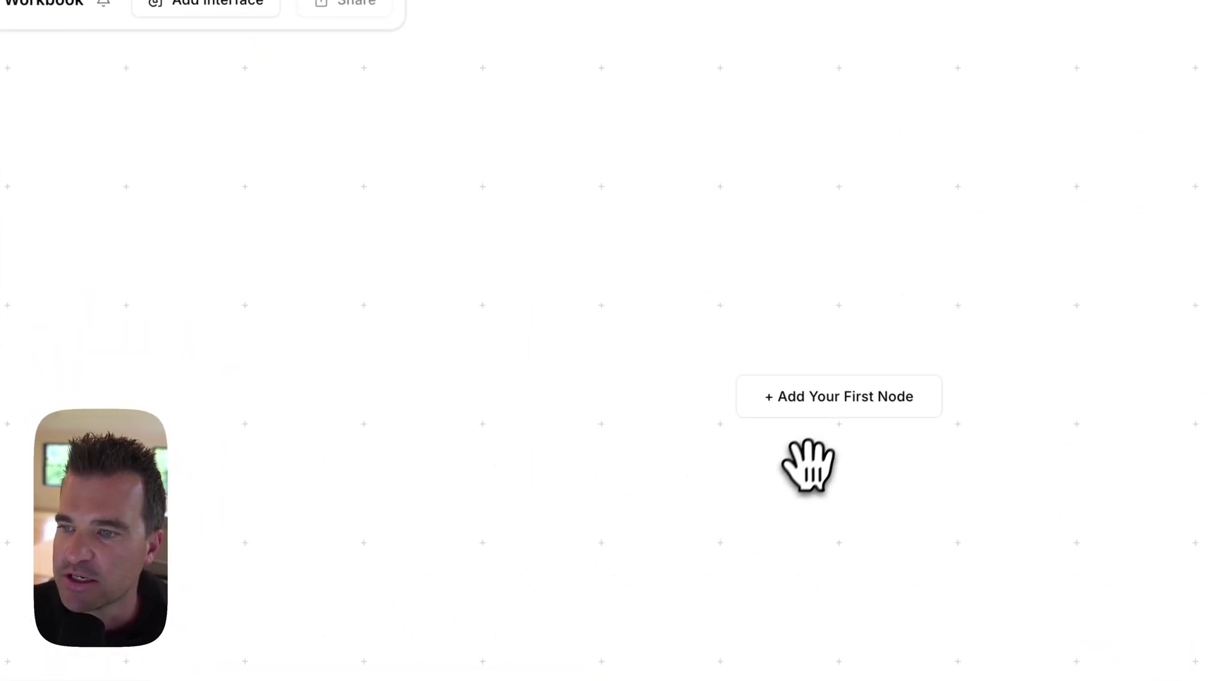
{"action": "left_click", "coordinate": [822, 409]}
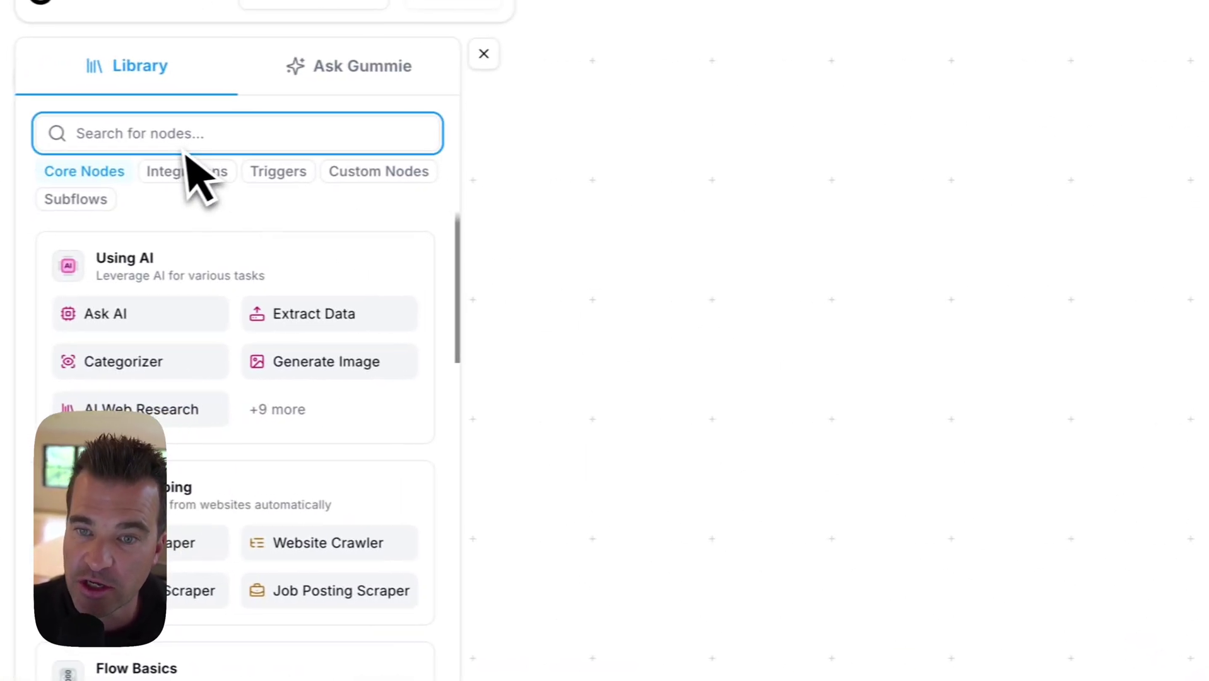
{"action": "type", "text": "input"}
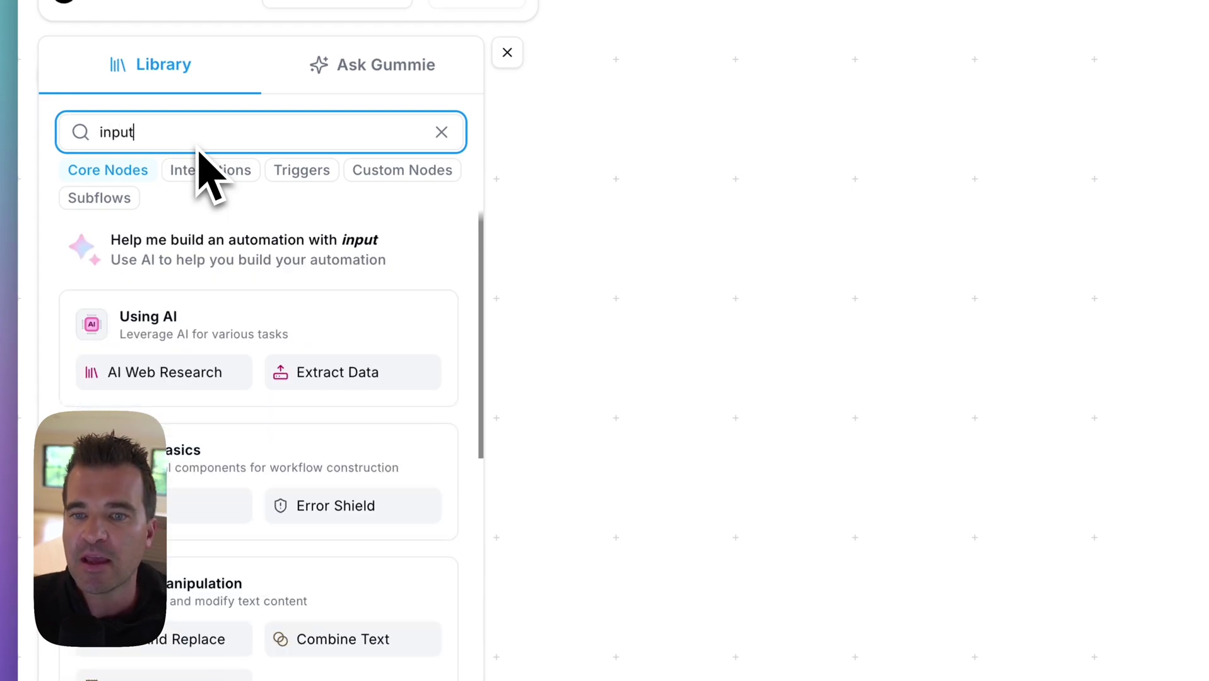
{"action": "left_click_drag", "start_coordinate": [191, 525], "coordinate": [904, 175]}
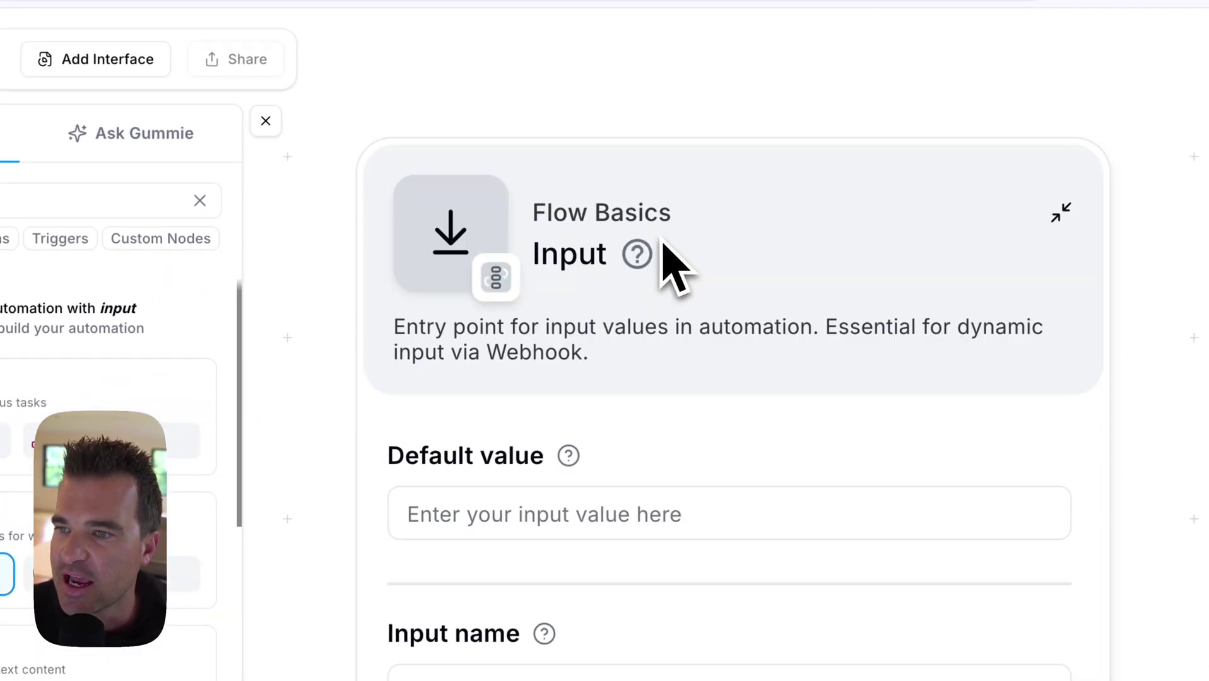
{"action": "scroll", "coordinate": [661, 248], "scroll_direction": "down", "scroll_amount": 2}
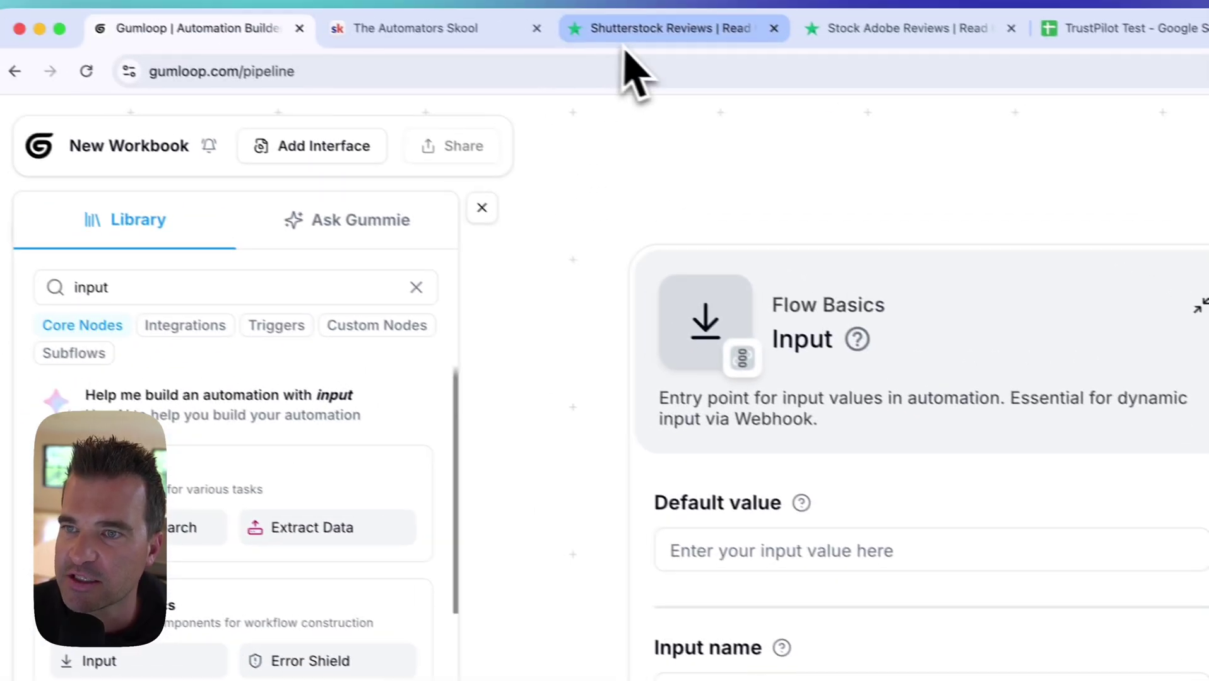
Step: Switch to Shutterstock's Trustpilot review page and select its full web address
{"action": "left_click", "coordinate": [631, 29]}
{"action": "left_click", "coordinate": [338, 94]}
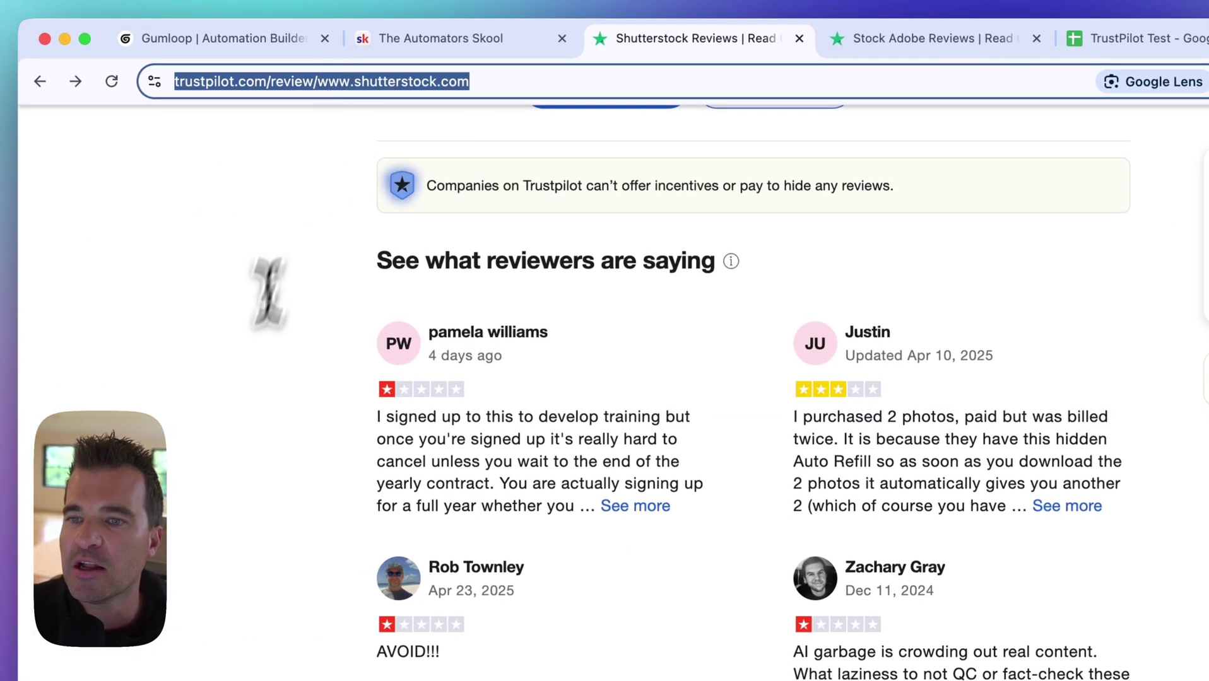
{"action": "scroll", "coordinate": [268, 291], "scroll_direction": "up", "scroll_amount": 5}
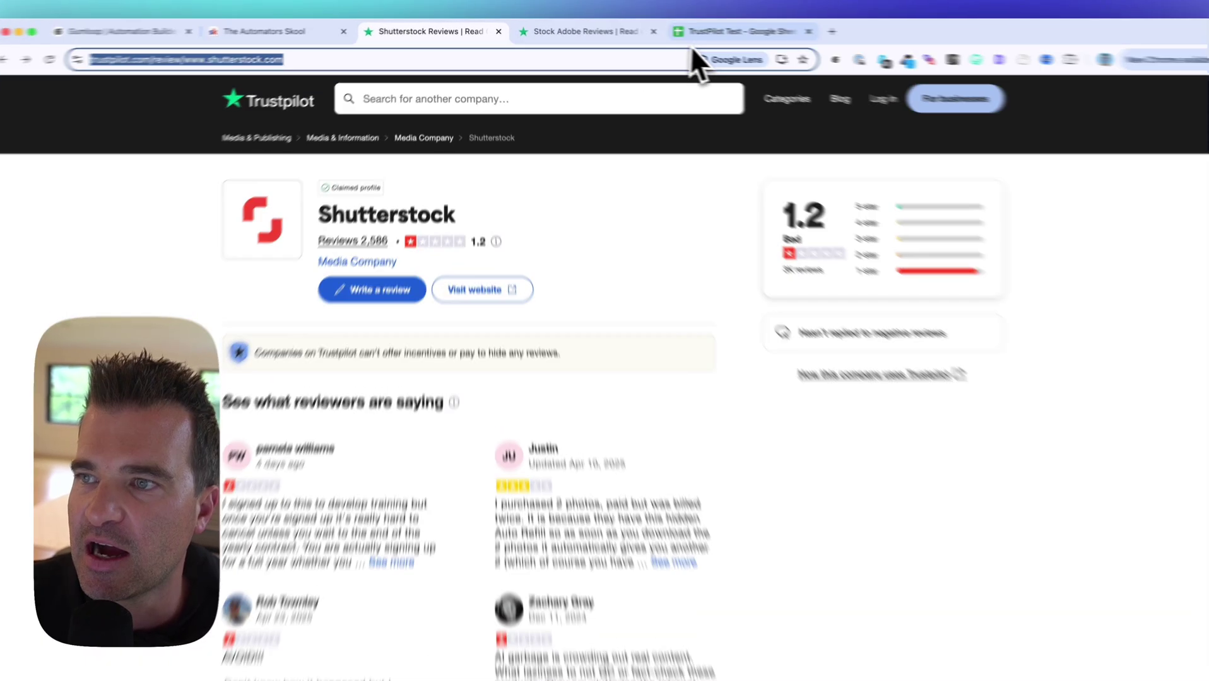
Step: Open the Input sheet of the TrustPilot Test spreadsheet and check the Company Reviews header and the company URLs under it
{"action": "left_click", "coordinate": [726, 31]}
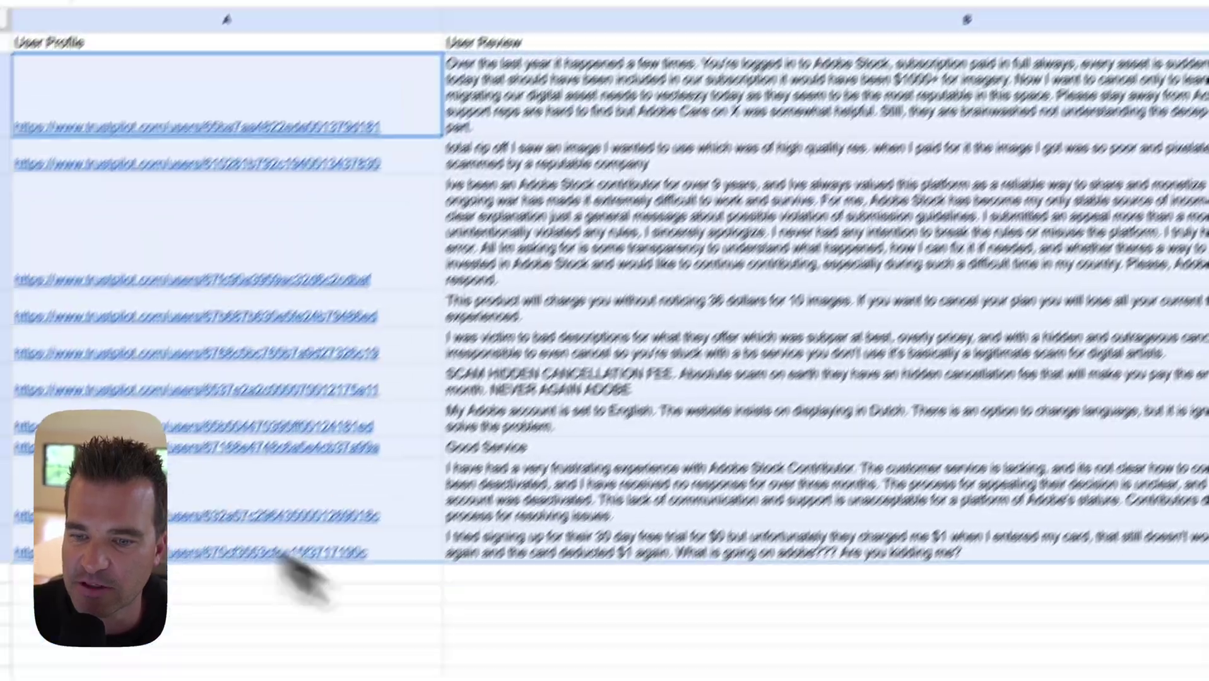
{"action": "left_click", "coordinate": [517, 675]}
{"action": "mouse_move", "coordinate": [371, 319]}
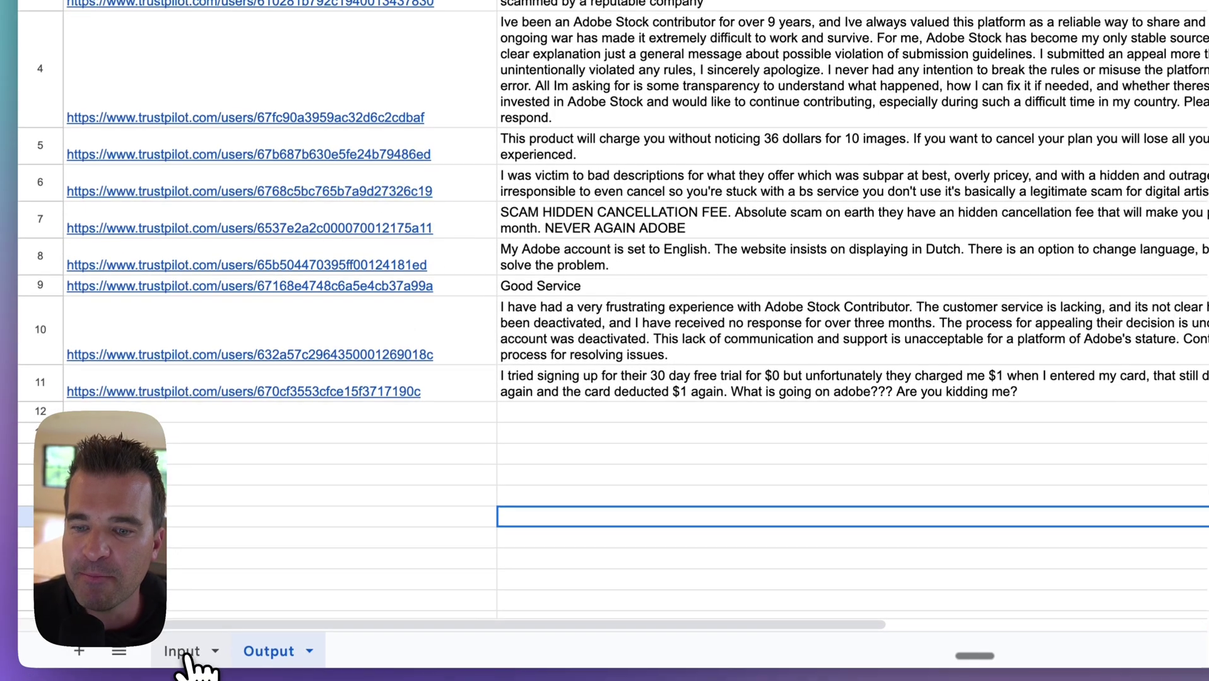
{"action": "left_click", "coordinate": [182, 660]}
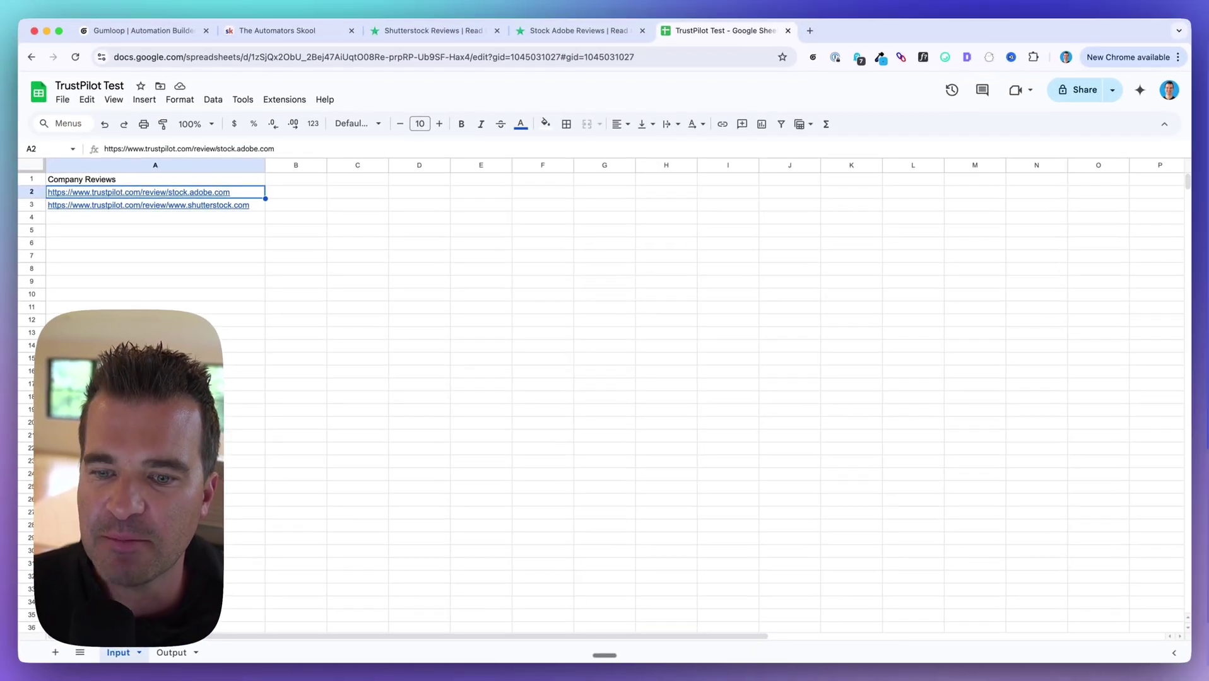
{"action": "left_click", "coordinate": [101, 182]}
{"action": "double_click", "coordinate": [101, 182]}
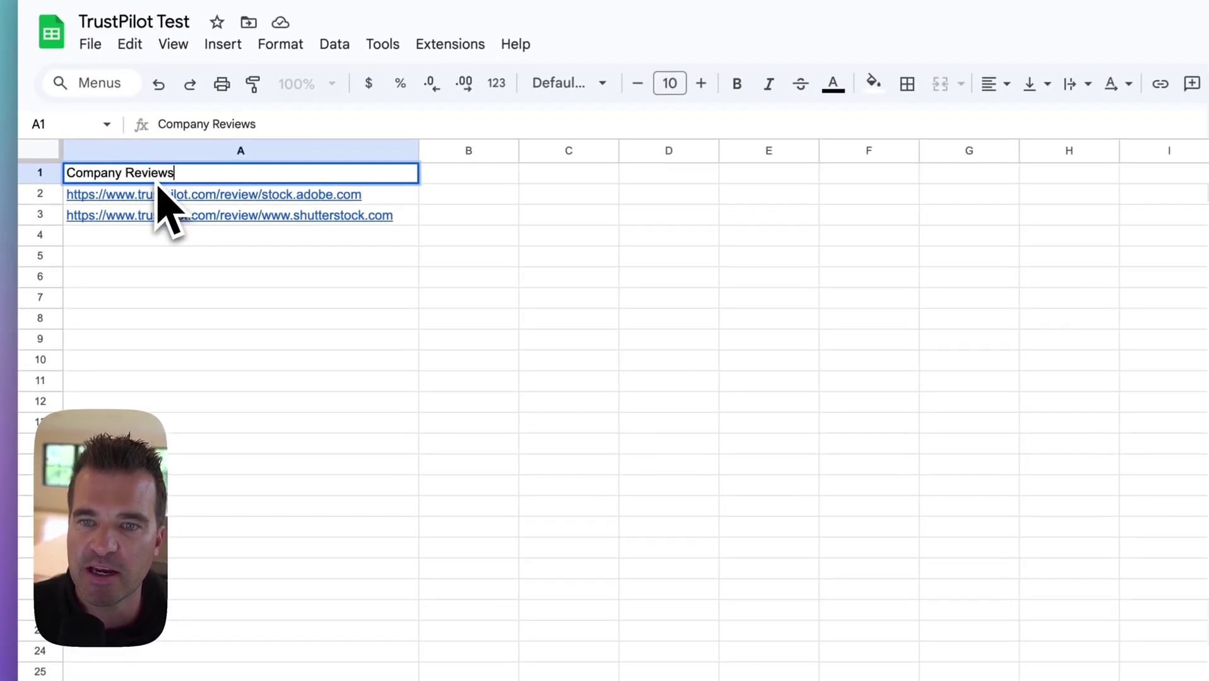
{"action": "left_click", "coordinate": [107, 320]}
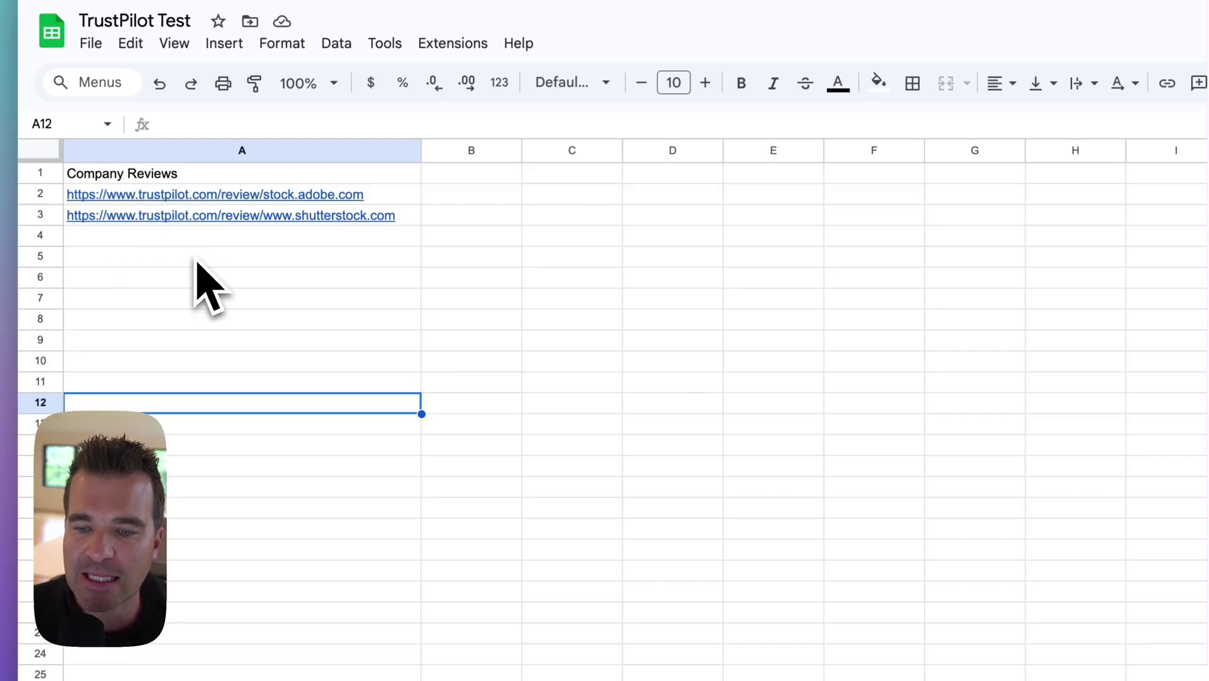
Step: Examine the column headers across the Output sheet, starting with User Profile and User Review, and return to the Input sheet
{"action": "left_click", "coordinate": [268, 649]}
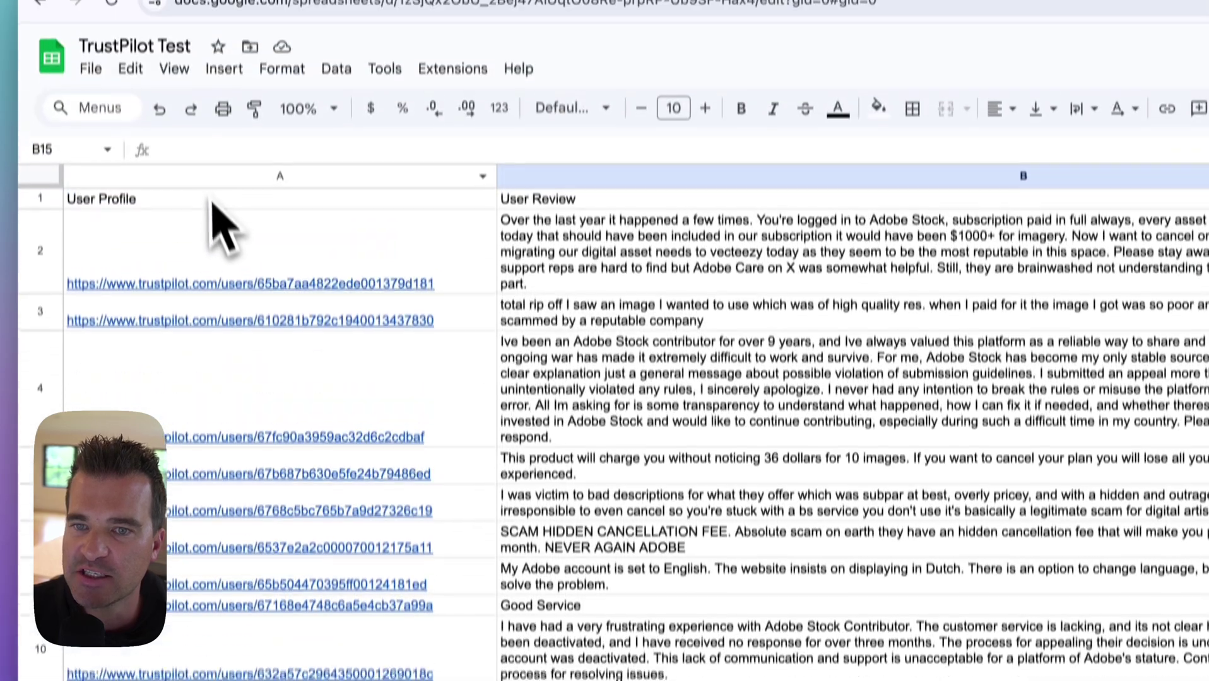
{"action": "left_click", "coordinate": [211, 201]}
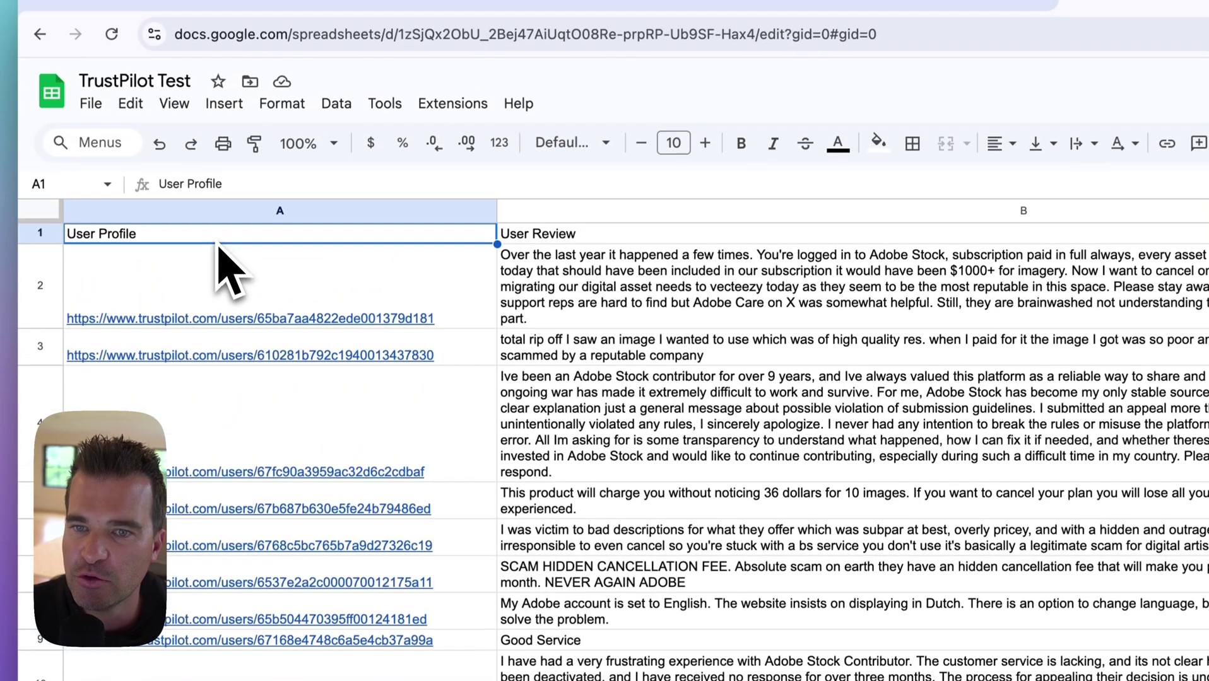
{"action": "scroll", "coordinate": [529, 268], "scroll_direction": "right", "scroll_amount": 10}
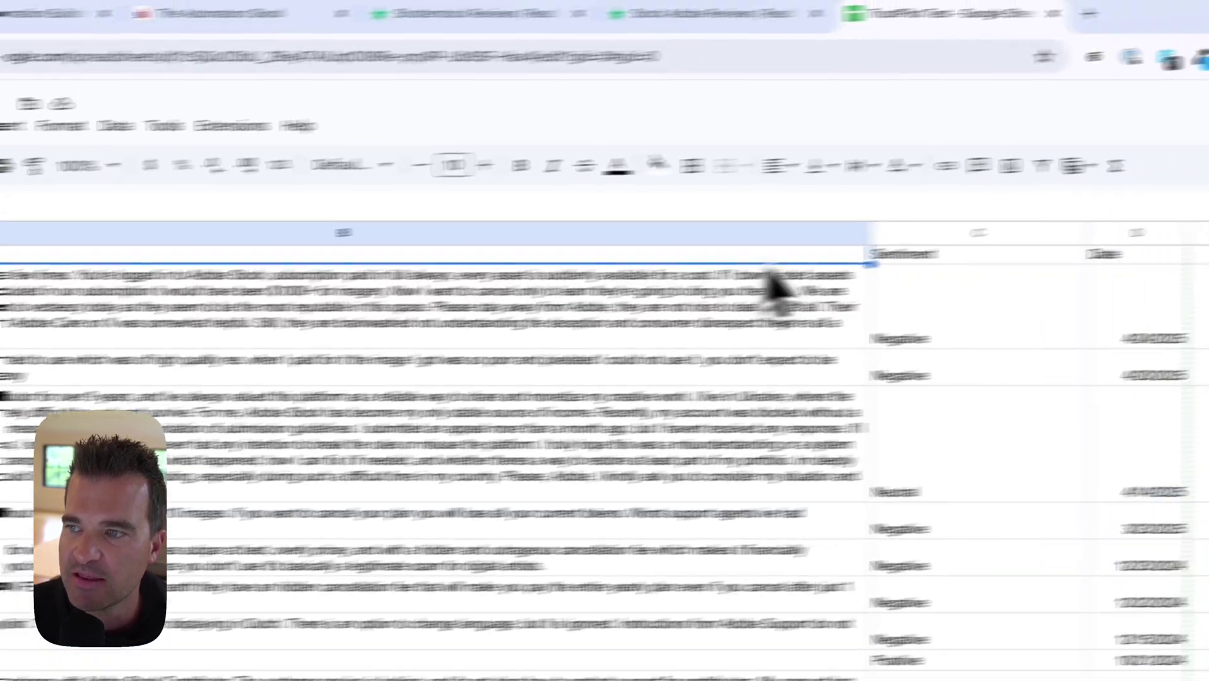
{"action": "left_click", "coordinate": [890, 255]}
{"action": "left_click", "coordinate": [1113, 256]}
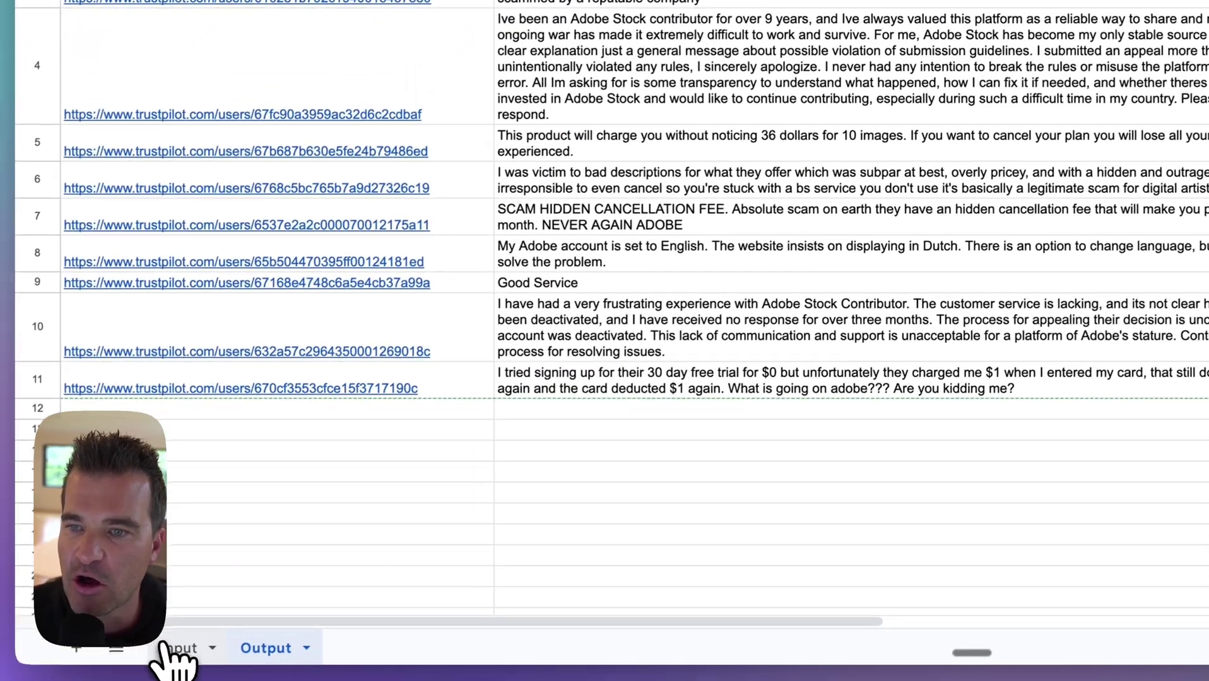
{"action": "left_click", "coordinate": [165, 647]}
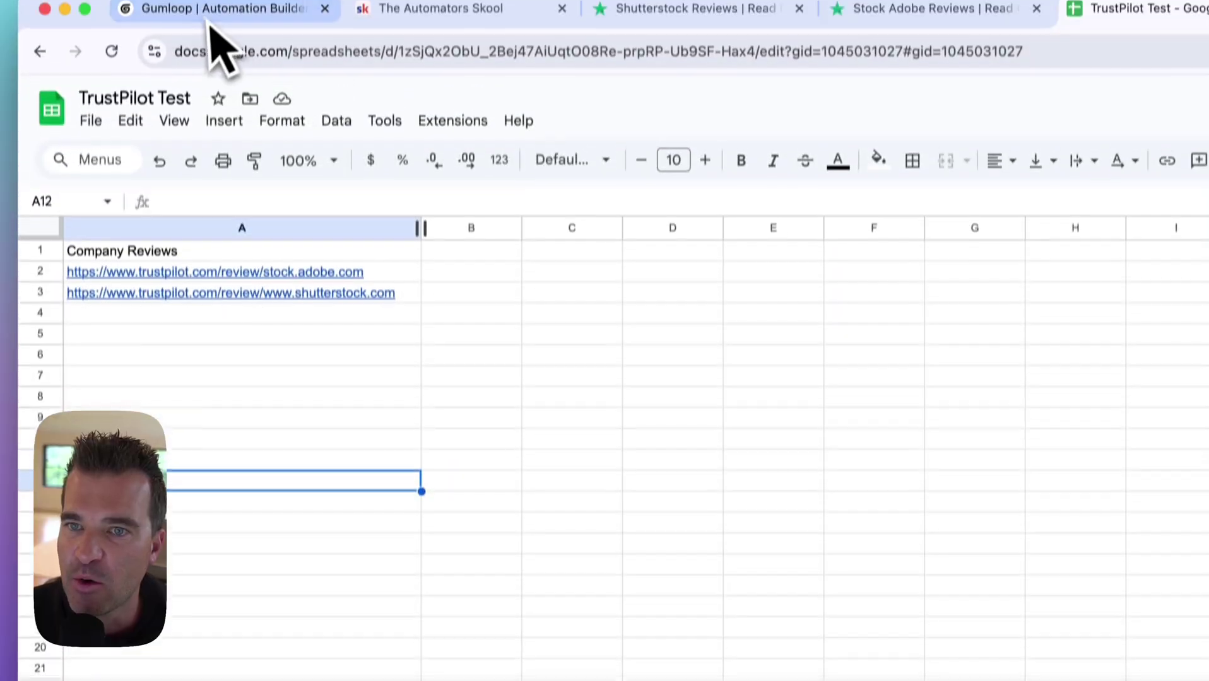
Step: Copy Shutterstock's Trustpilot review URL into the default value of the Gumloop Input node and save the flow as Competitor Review Research [Skool]
{"action": "left_click", "coordinate": [209, 40]}
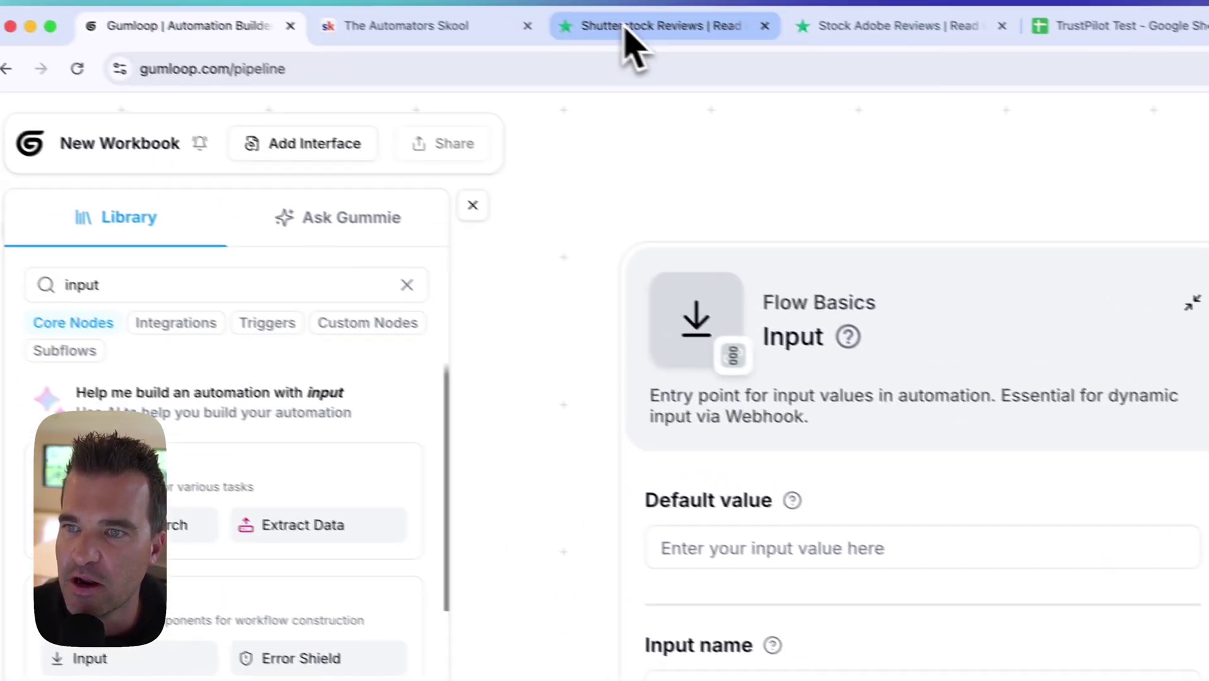
{"action": "left_click", "coordinate": [626, 28]}
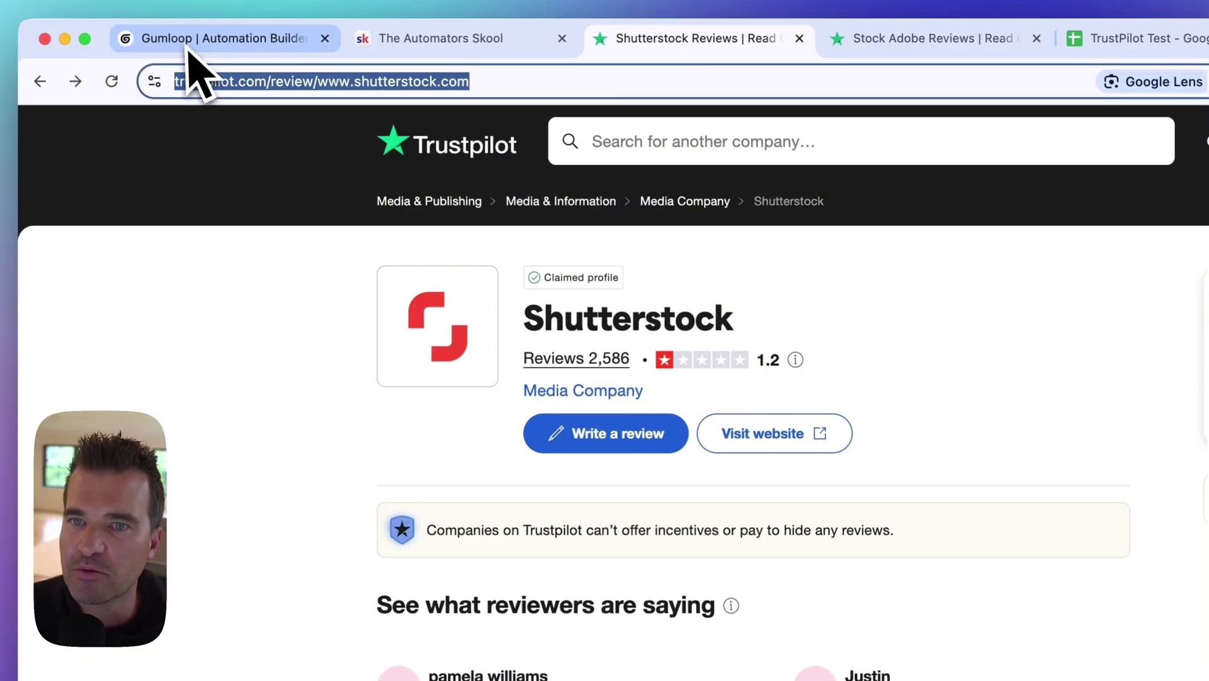
{"action": "left_click", "coordinate": [188, 50]}
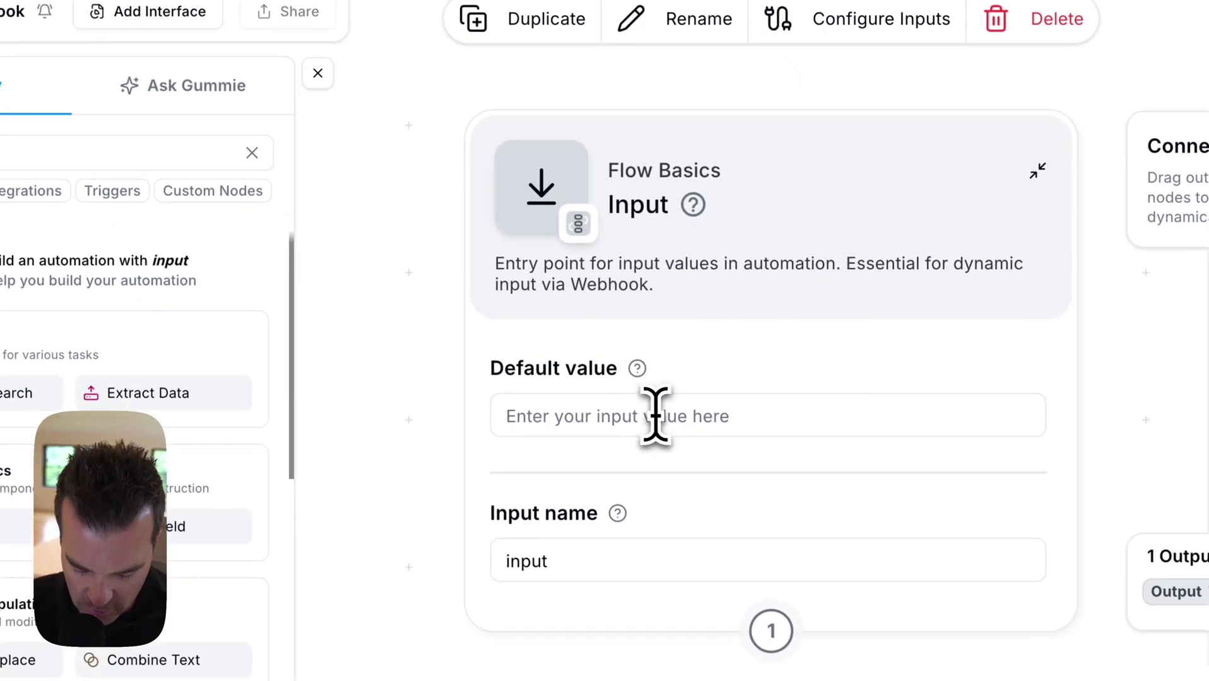
{"action": "left_click", "coordinate": [655, 417]}
{"action": "type", "text": "https://www.trustpilot.com/review/www.shutterstock.com"}
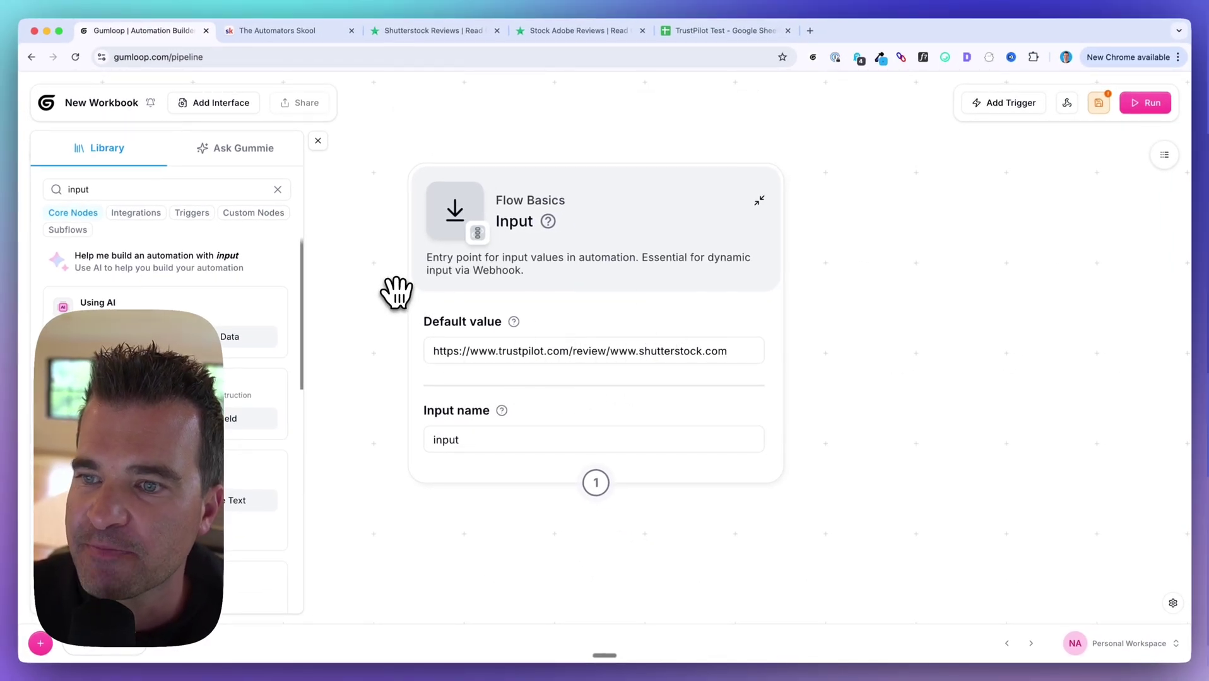
{"action": "scroll", "coordinate": [359, 268], "scroll_direction": "down", "scroll_amount": 3}
{"action": "left_click", "coordinate": [1099, 102]}
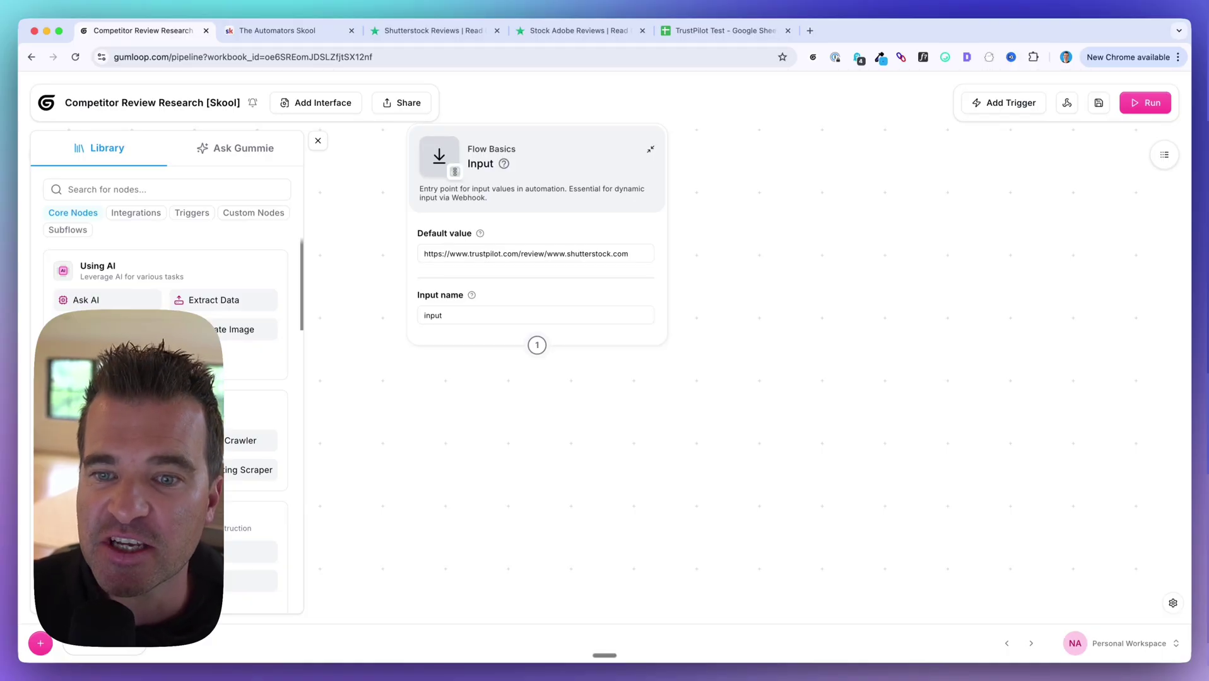
Step: Add an AI Web Research node to the canvas and position it directly below the Input node
{"action": "left_click_drag", "start_coordinate": [155, 360], "coordinate": [500, 456]}
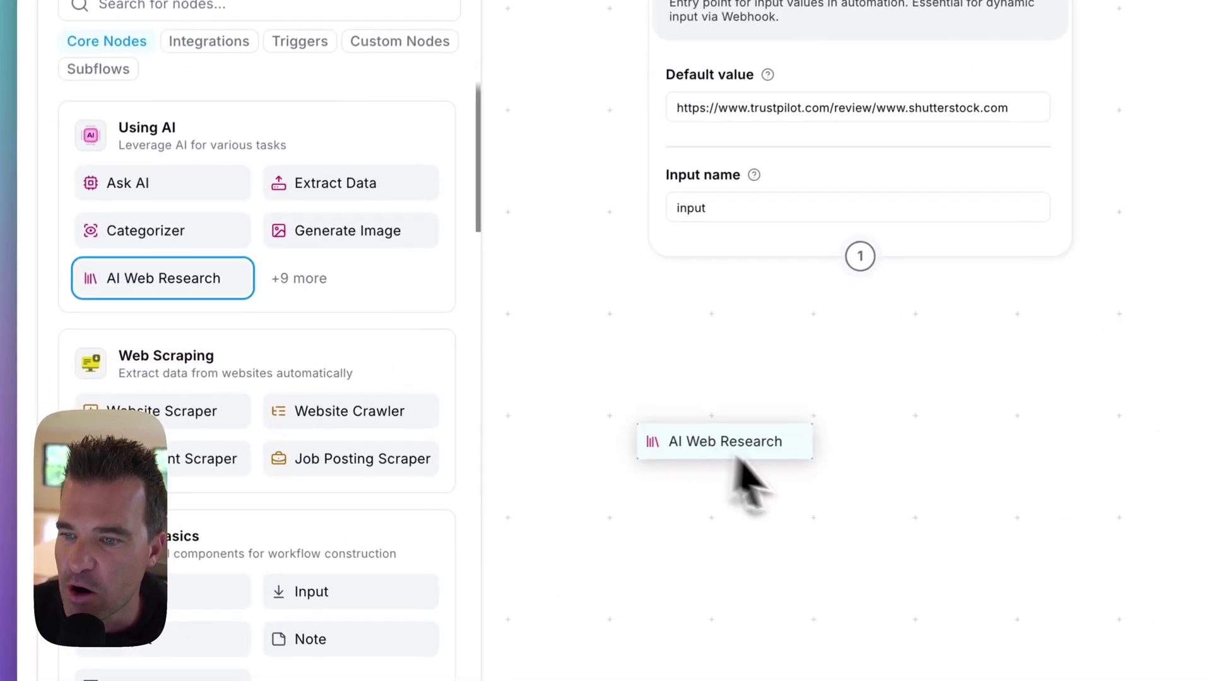
{"action": "left_click_drag", "start_coordinate": [705, 510], "coordinate": [706, 507]}
{"action": "left_click", "coordinate": [409, 2]}
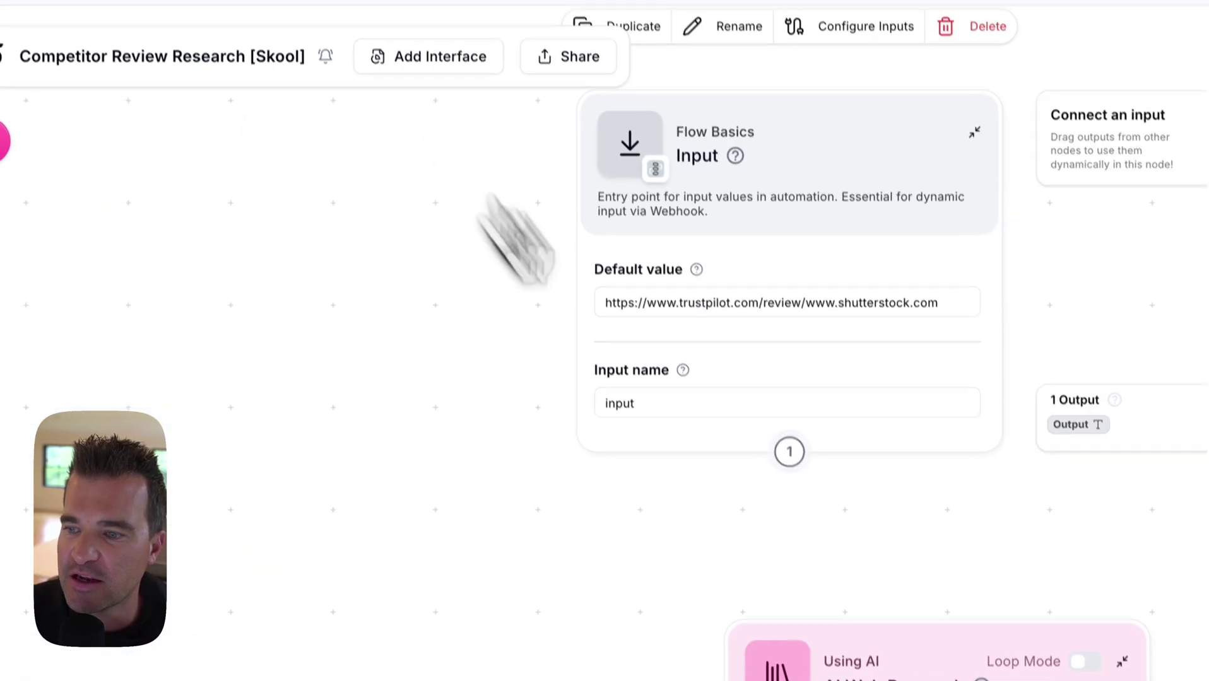
{"action": "left_click_drag", "start_coordinate": [829, 505], "coordinate": [678, 349]}
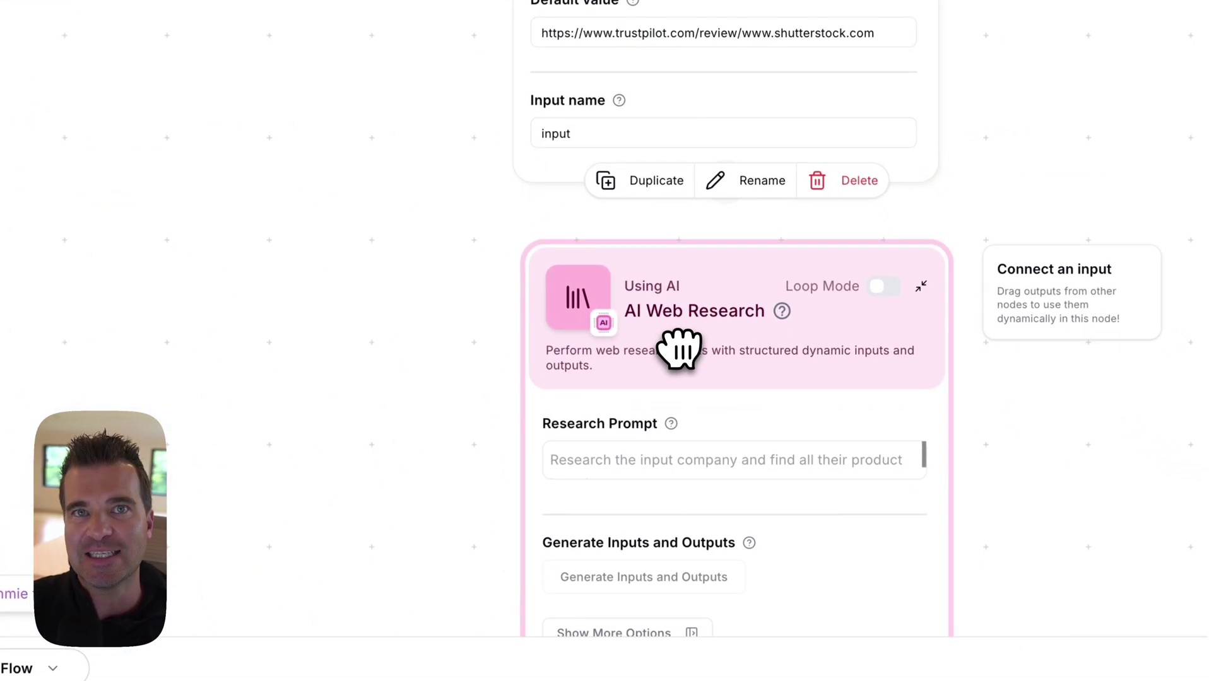
{"action": "left_click_drag", "start_coordinate": [678, 349], "coordinate": [678, 349]}
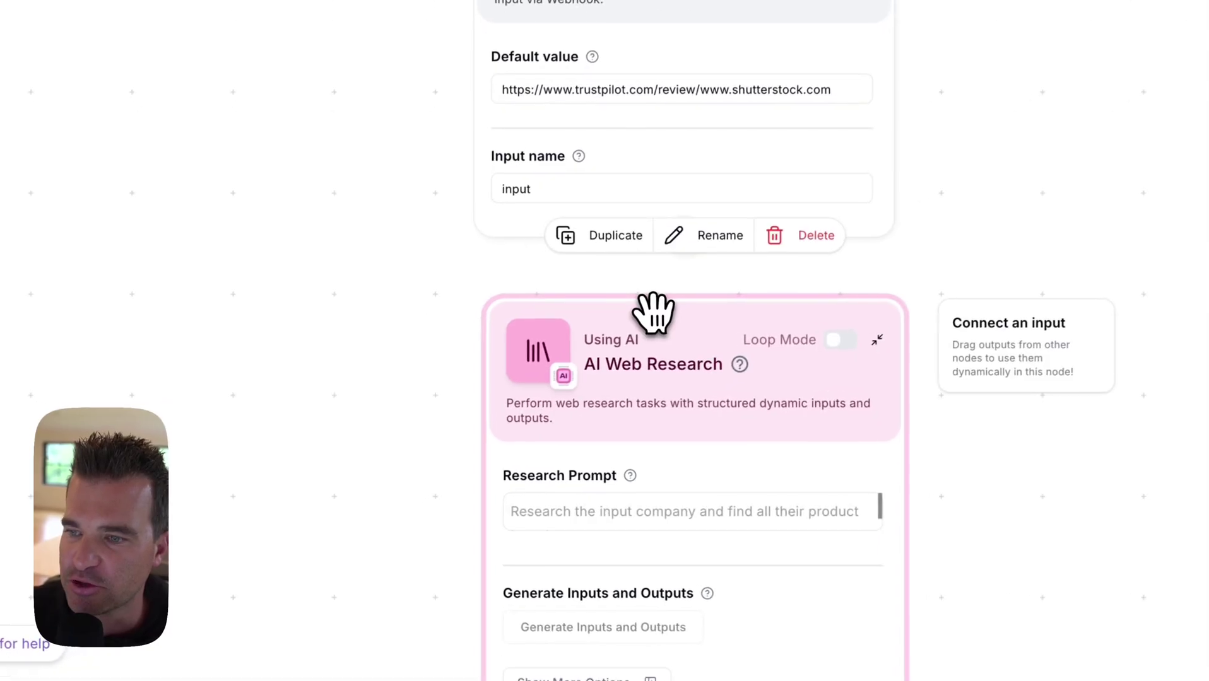
Step: Set the research prompt to "Given a TrustPilot company profile URL, extract for each review: the user's profile URL, the user's review, and the date of the review."
{"action": "scroll", "coordinate": [421, 254], "scroll_direction": "down", "scroll_amount": 2}
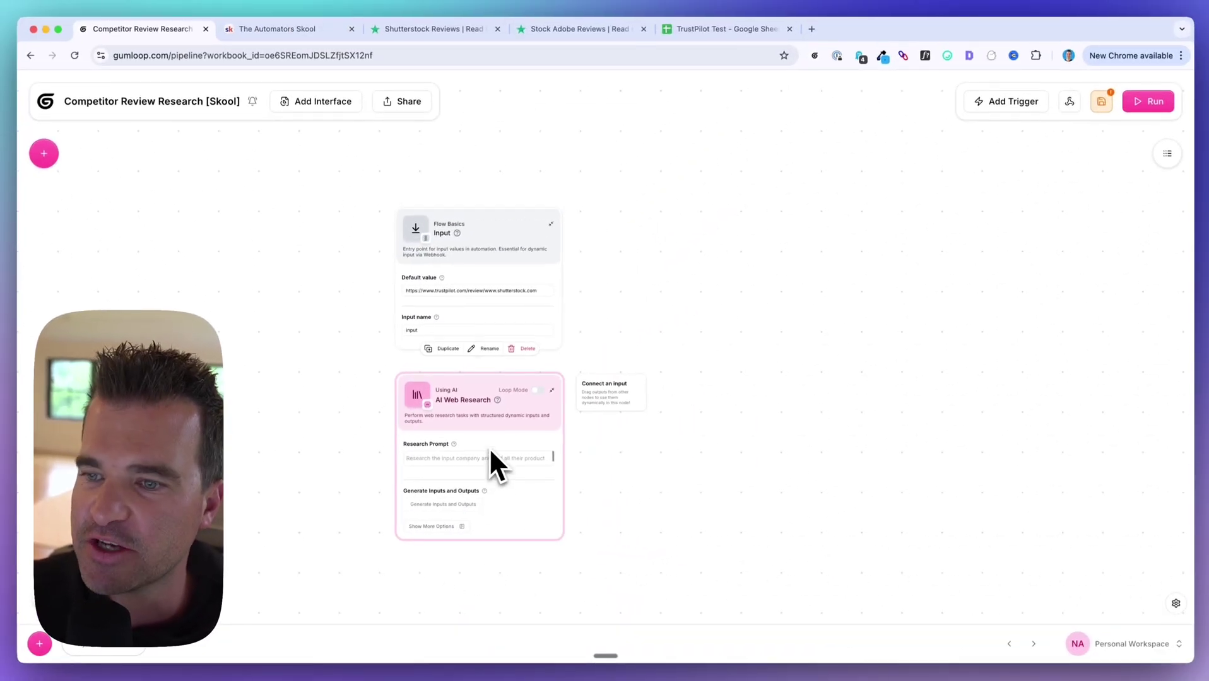
{"action": "scroll", "coordinate": [467, 445], "scroll_direction": "up", "scroll_amount": 3}
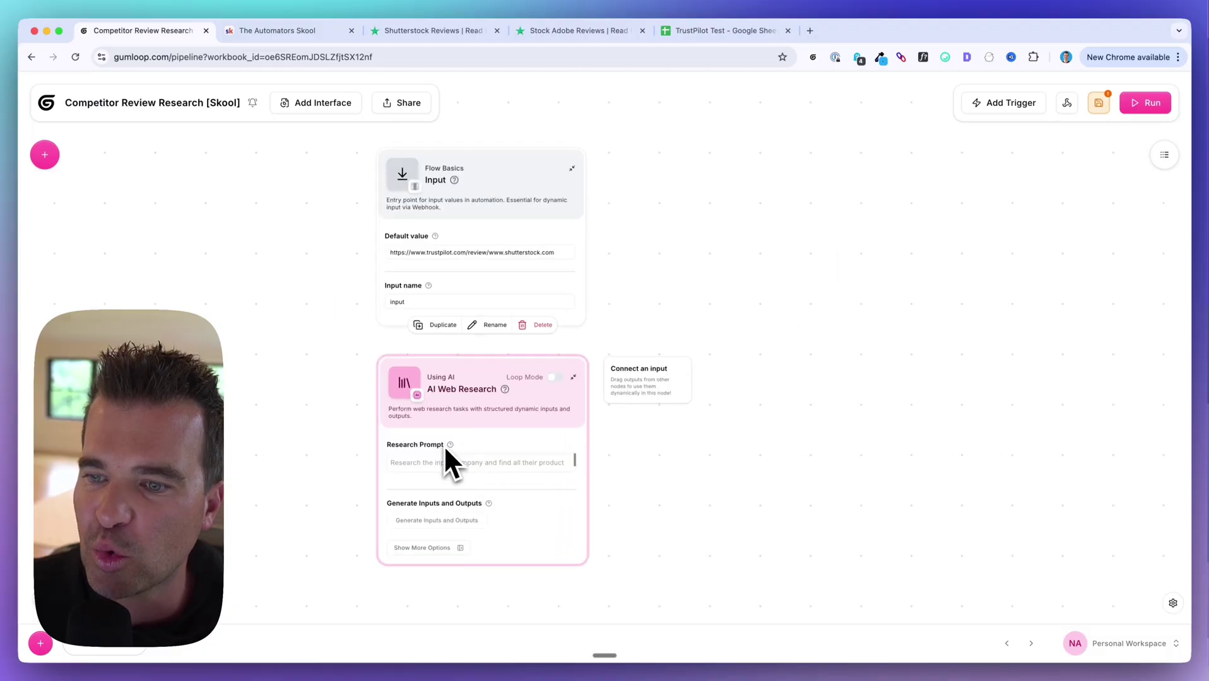
{"action": "left_click", "coordinate": [433, 462]}
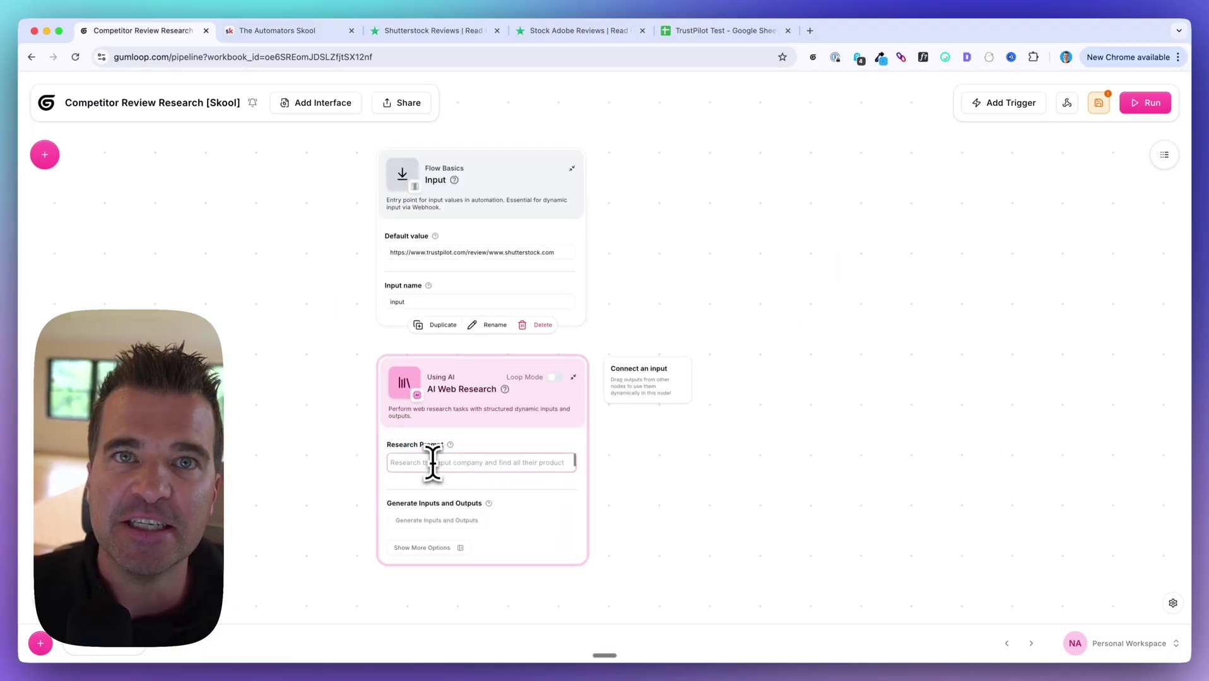
{"action": "type", "text": "Given a Trustpilot company profile URL, extract for each review the user's profile URL, the user's review, and the date of the review."}
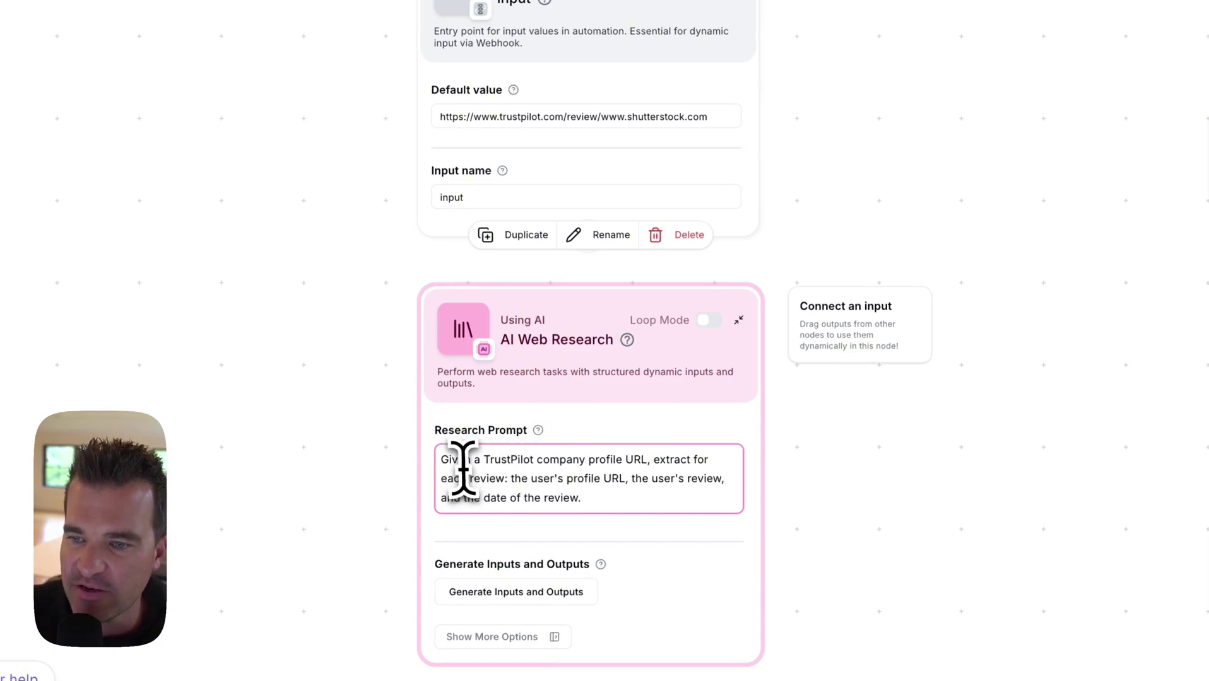
{"action": "scroll", "coordinate": [432, 498], "scroll_direction": "up", "scroll_amount": 5}
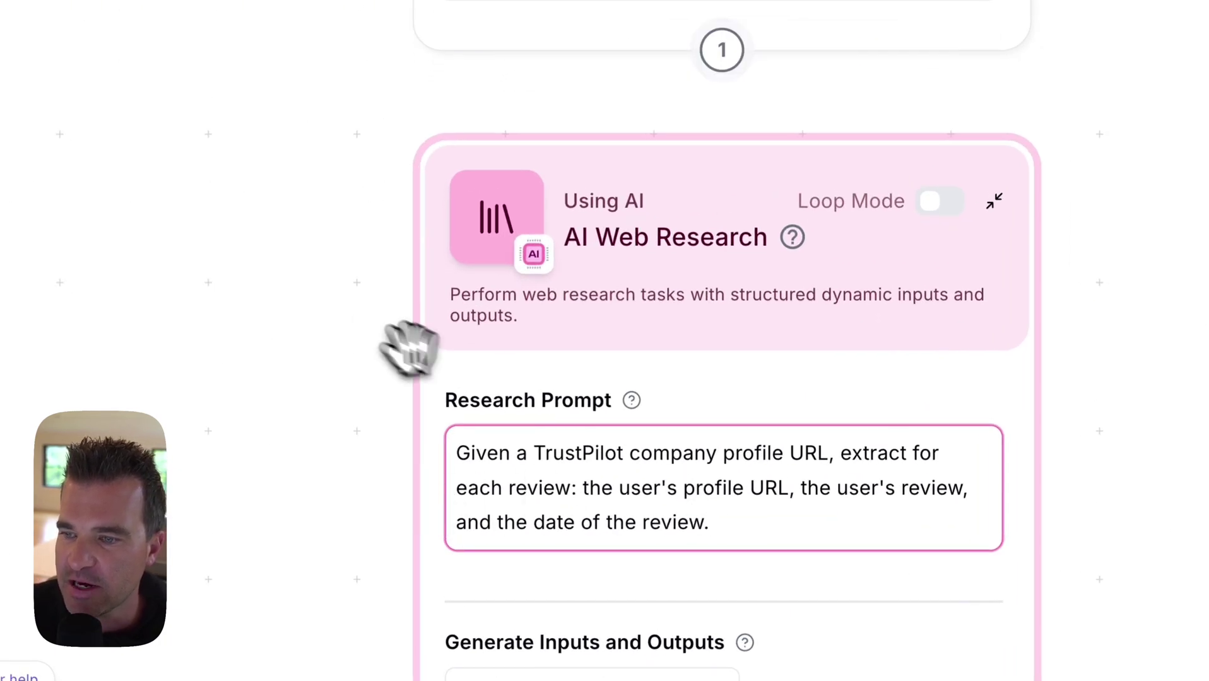
{"action": "left_click_drag", "start_coordinate": [348, 321], "coordinate": [284, 248]}
{"action": "left_click", "coordinate": [752, 410]}
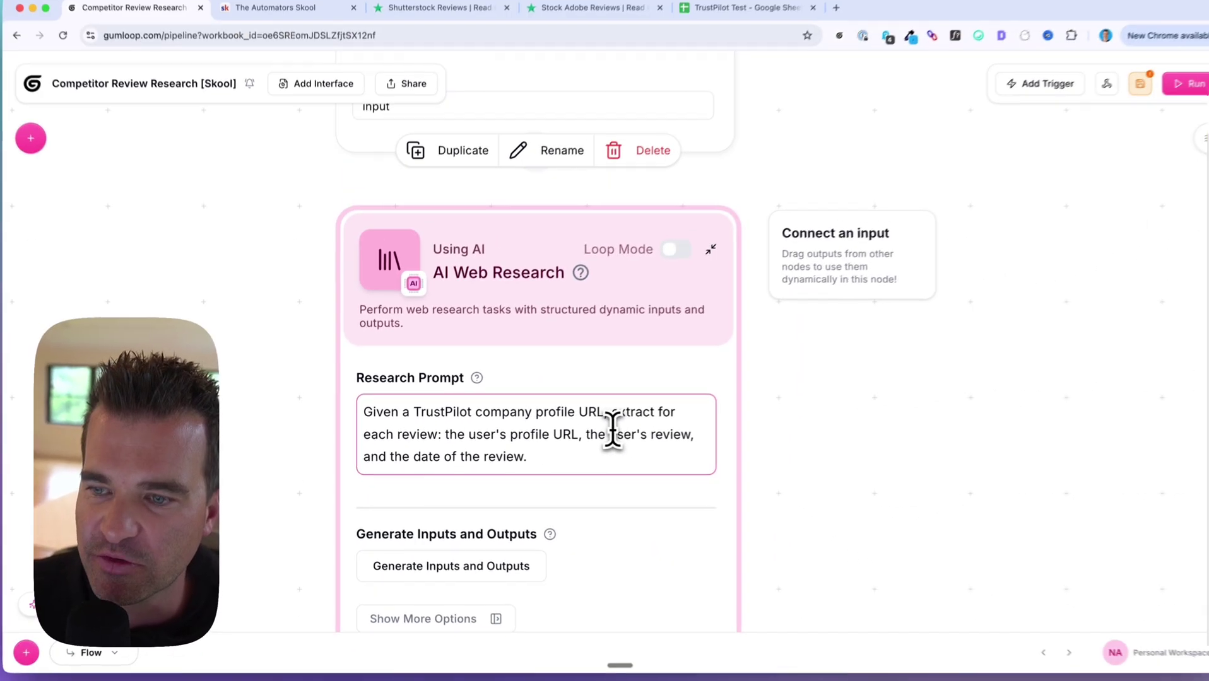
Step: Highlight "and the date of the review" in the prompt, compare the requested fields with the spreadsheet's Output columns, and return to Gumloop
{"action": "left_click_drag", "start_coordinate": [461, 436], "coordinate": [559, 441]}
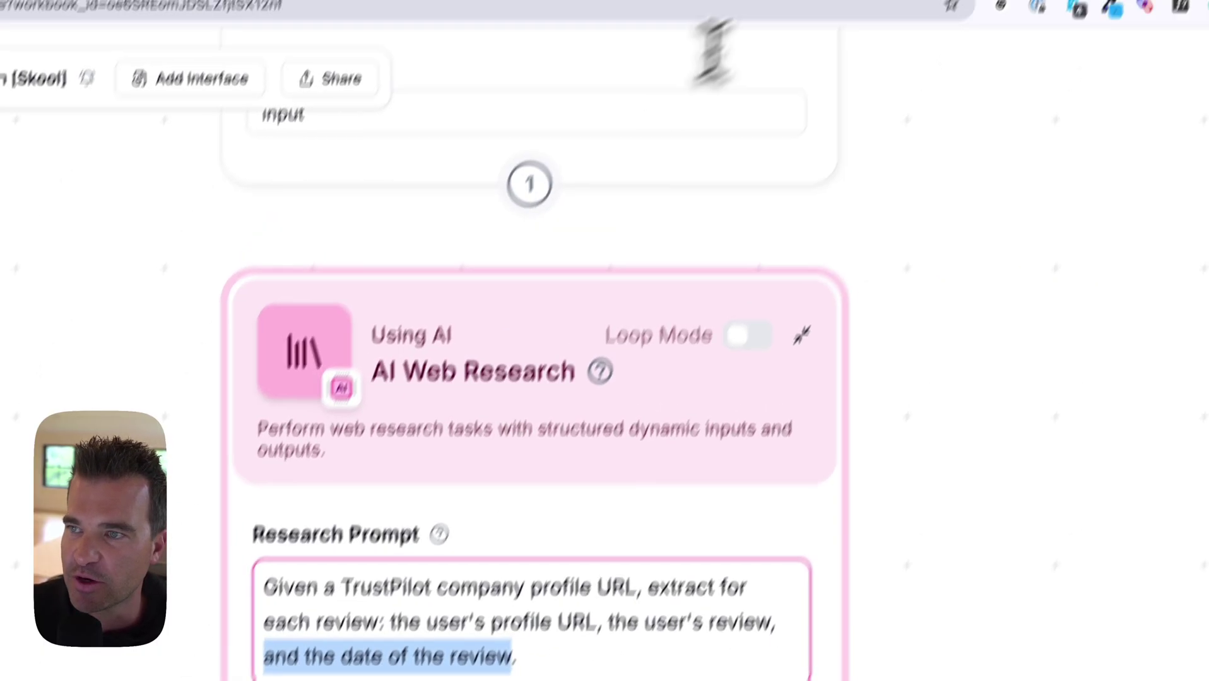
{"action": "left_click", "coordinate": [801, 32]}
{"action": "left_click", "coordinate": [264, 657]}
{"action": "left_click", "coordinate": [263, 186]}
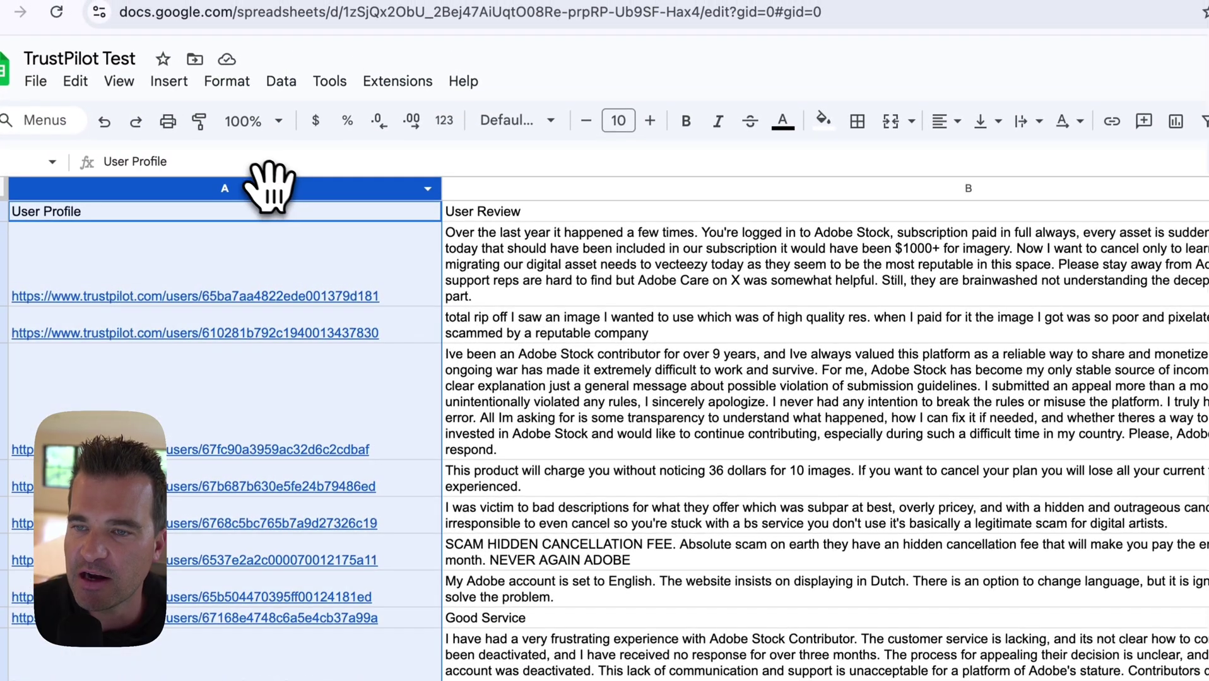
{"action": "left_click", "coordinate": [524, 188]}
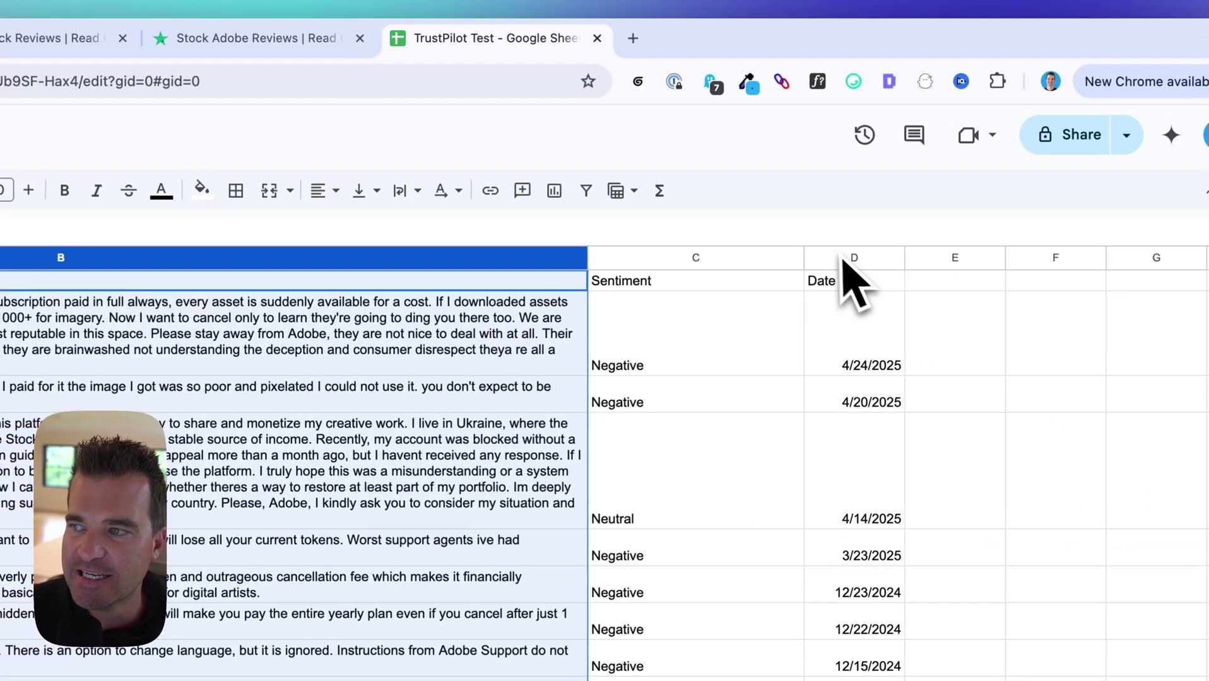
{"action": "left_click", "coordinate": [838, 258]}
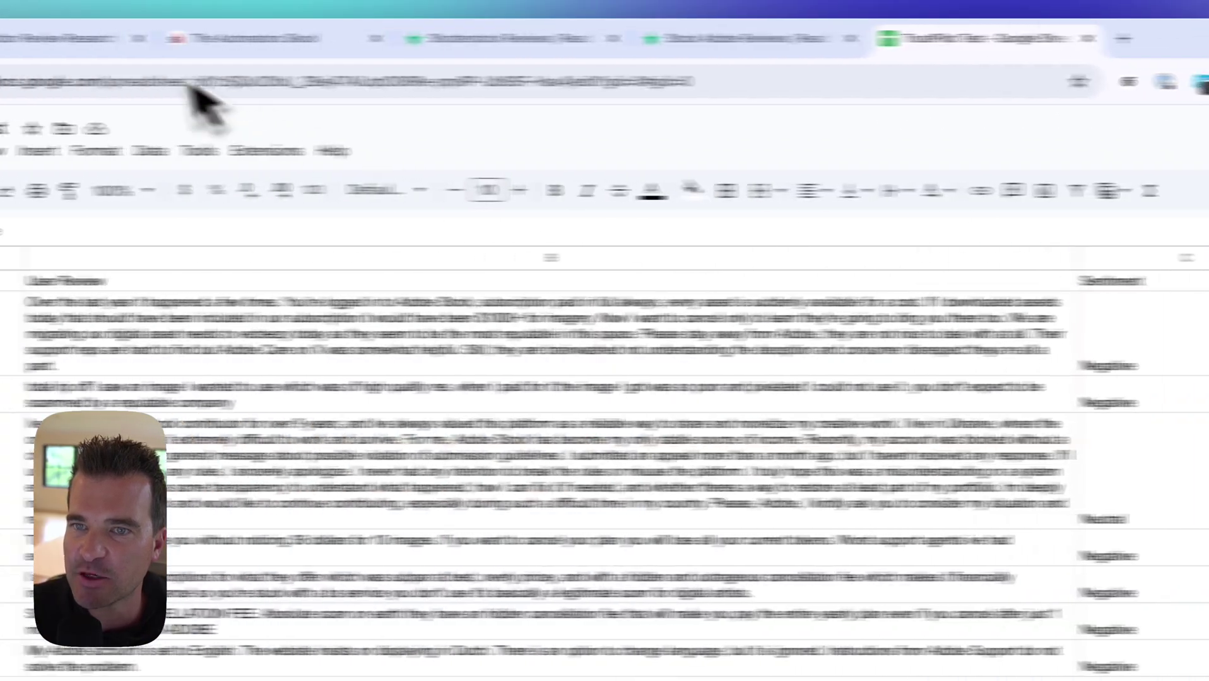
{"action": "left_click", "coordinate": [246, 46]}
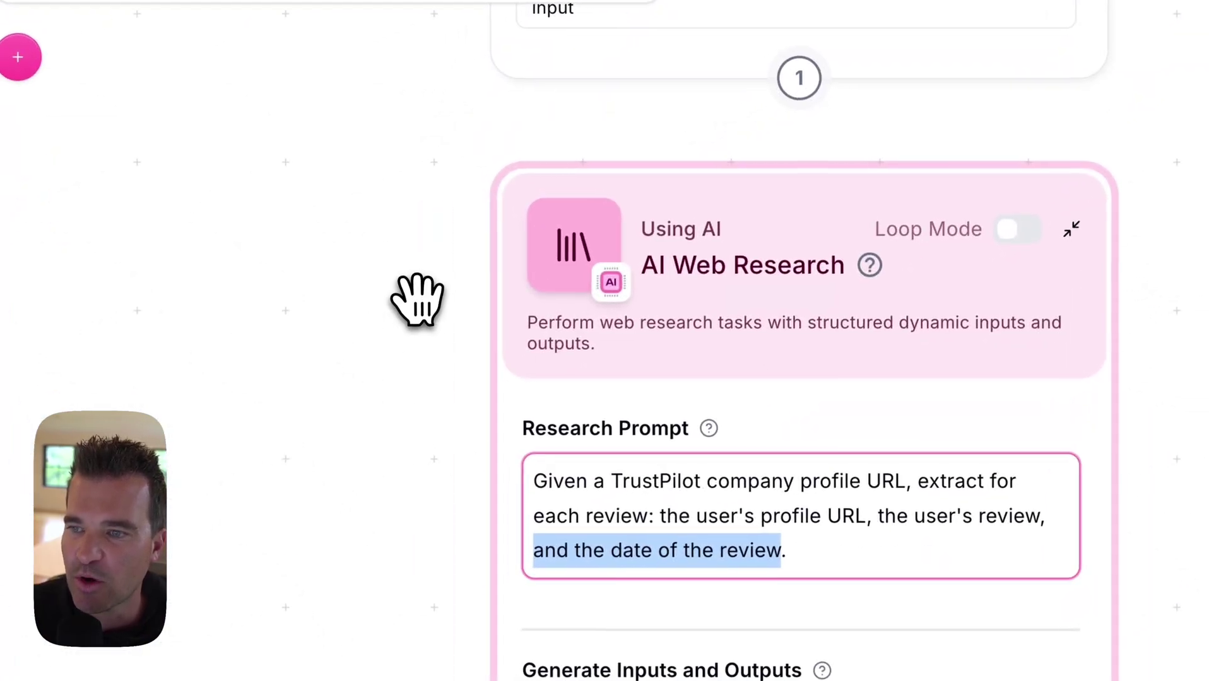
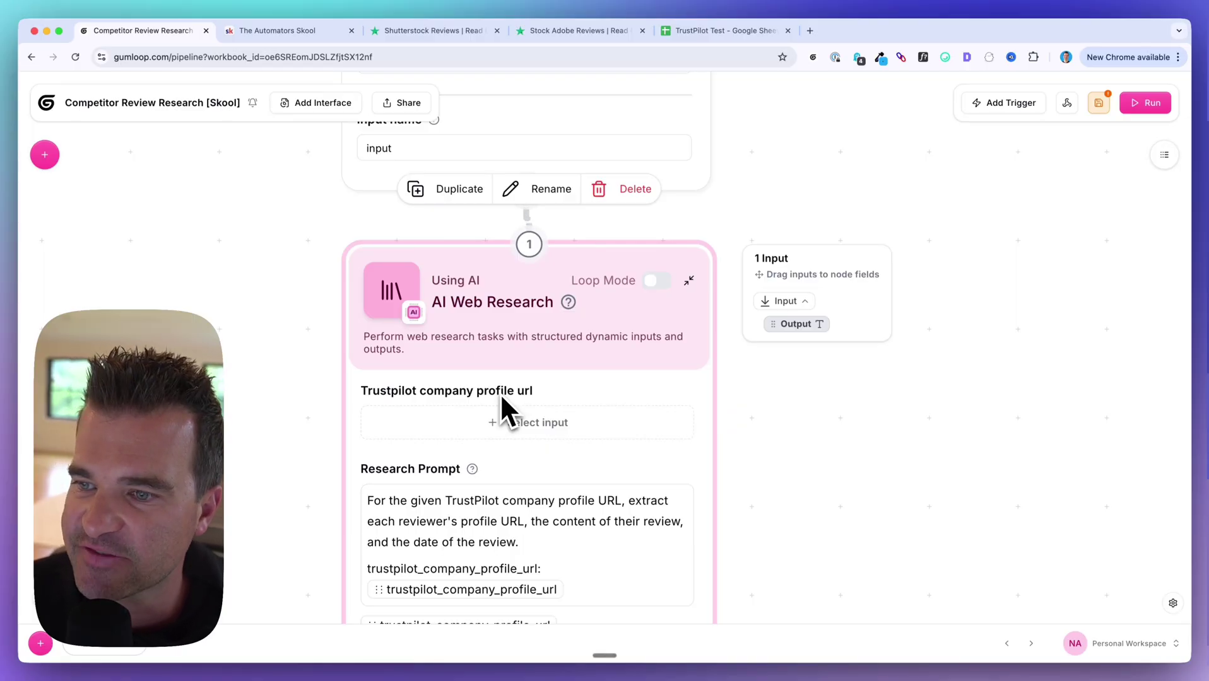
Step: Map the Input node's Output to the Trustpilot company profile url field of AI Web Research and highlight that variable's label in the prompt
{"action": "left_click_drag", "start_coordinate": [797, 324], "coordinate": [530, 433]}
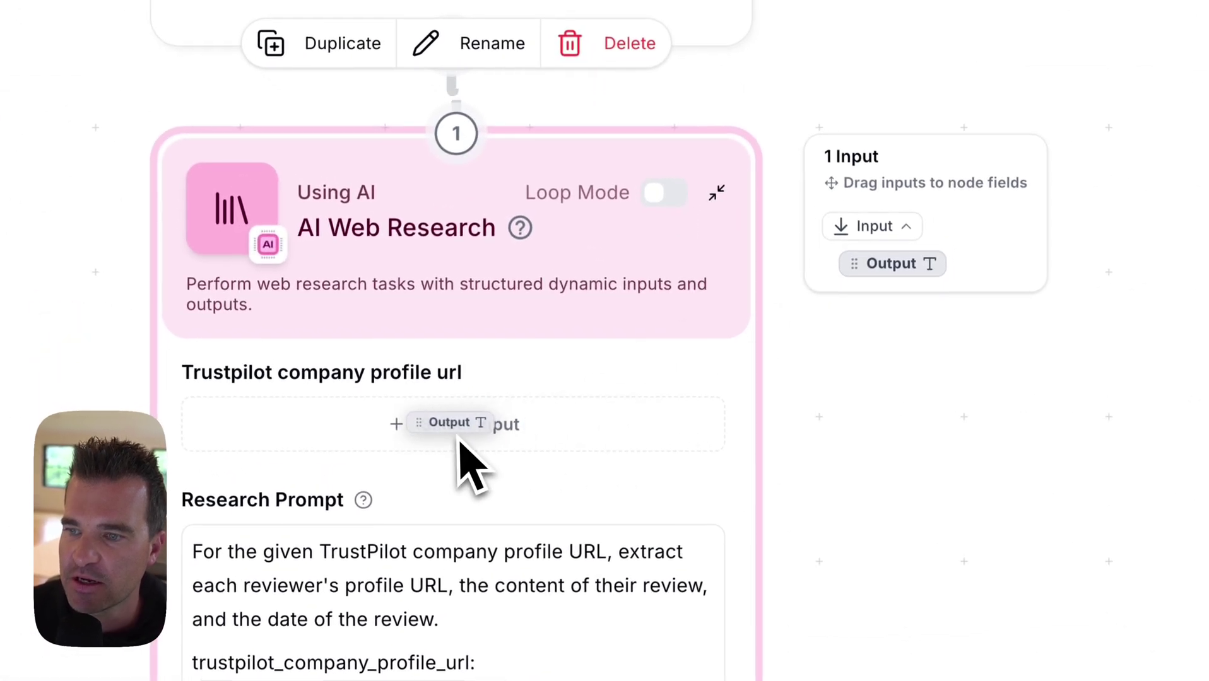
{"action": "left_click_drag", "start_coordinate": [459, 441], "coordinate": [459, 449]}
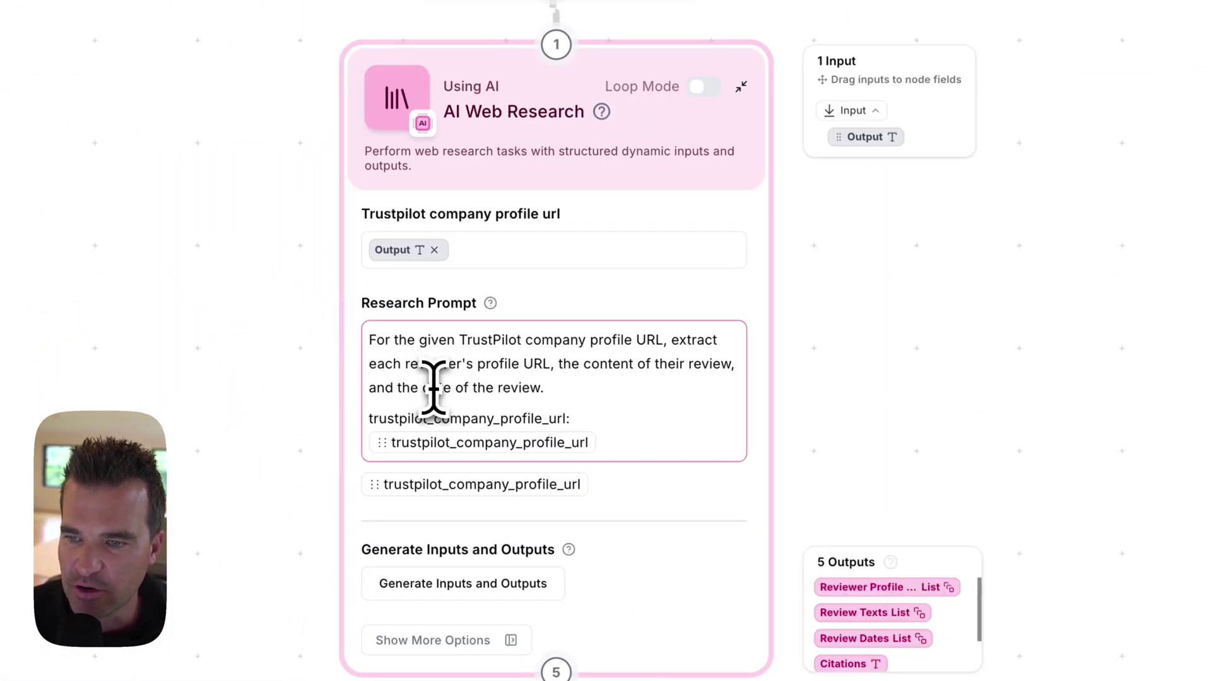
{"action": "left_click_drag", "start_coordinate": [367, 417], "coordinate": [405, 417]}
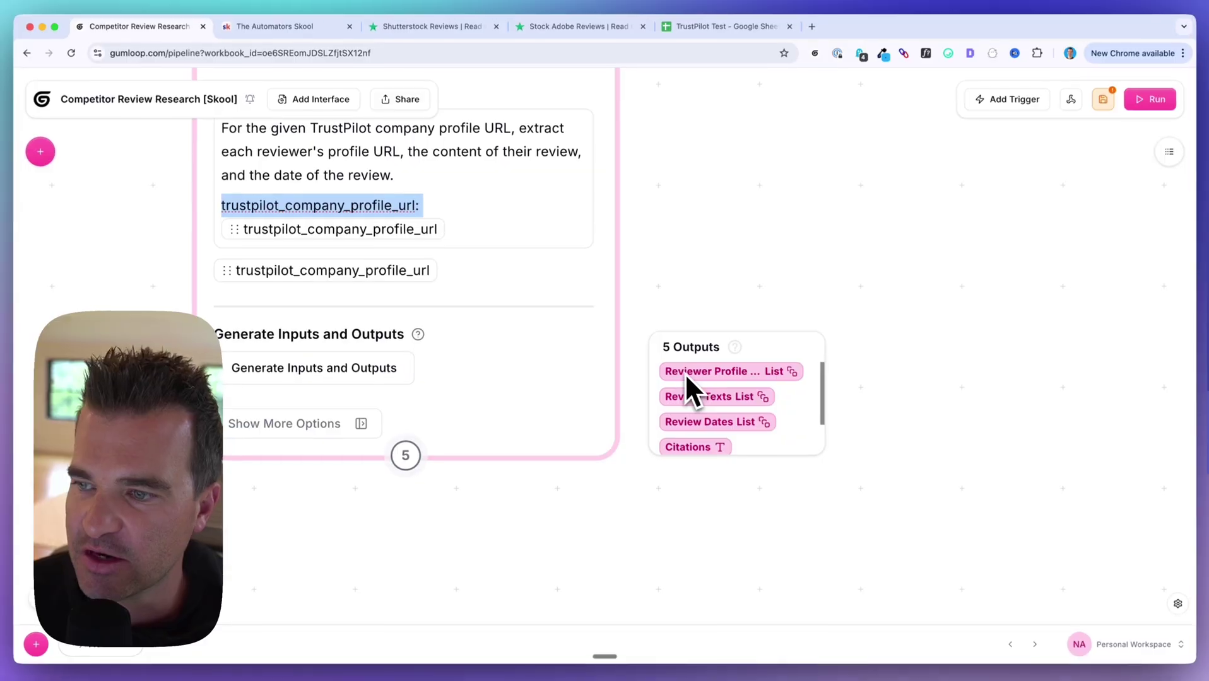
Step: Look through the outputs of the AI Web Research node, from the review texts and dates lists to Citations and Reasoning
{"action": "scroll", "coordinate": [686, 397], "scroll_direction": "down", "scroll_amount": 1}
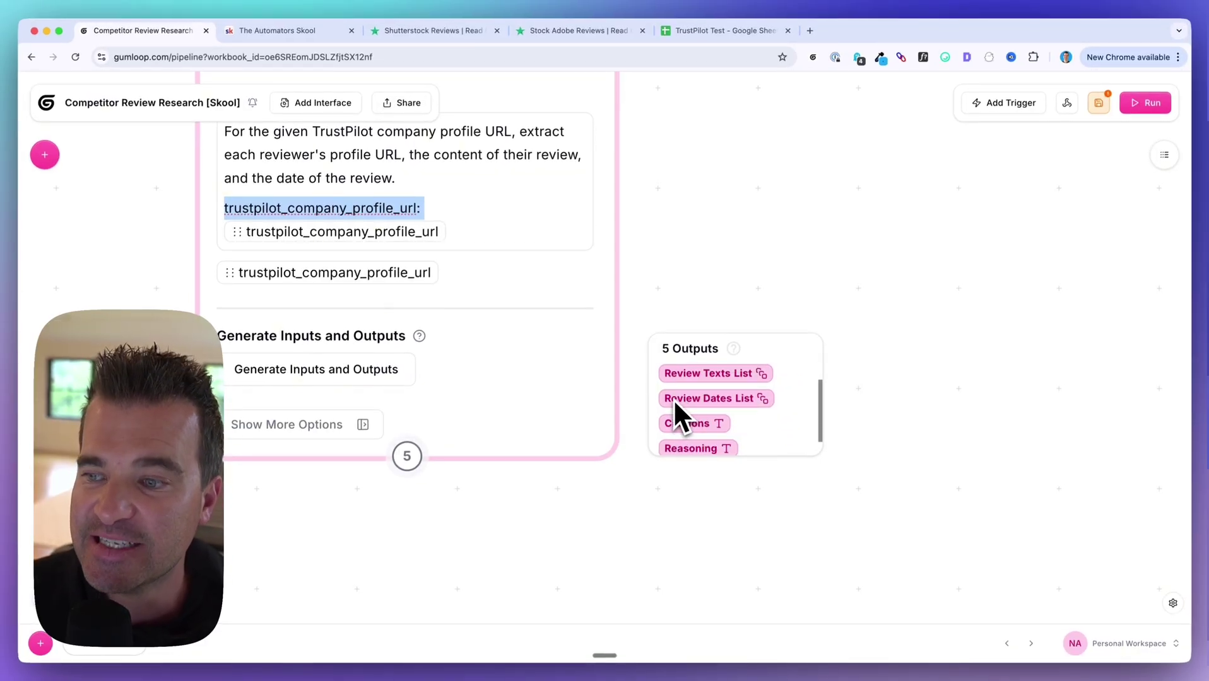
{"action": "scroll", "coordinate": [673, 399], "scroll_direction": "down", "scroll_amount": 1}
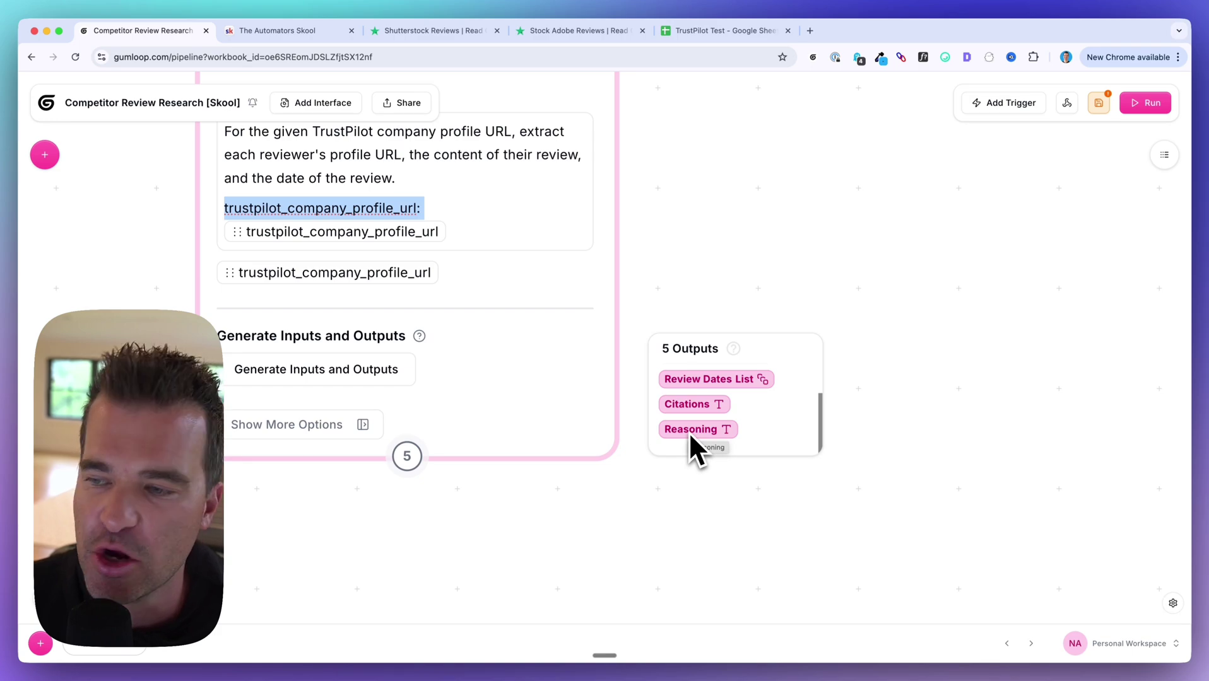
{"action": "scroll", "coordinate": [596, 504], "scroll_direction": "down", "scroll_amount": 5}
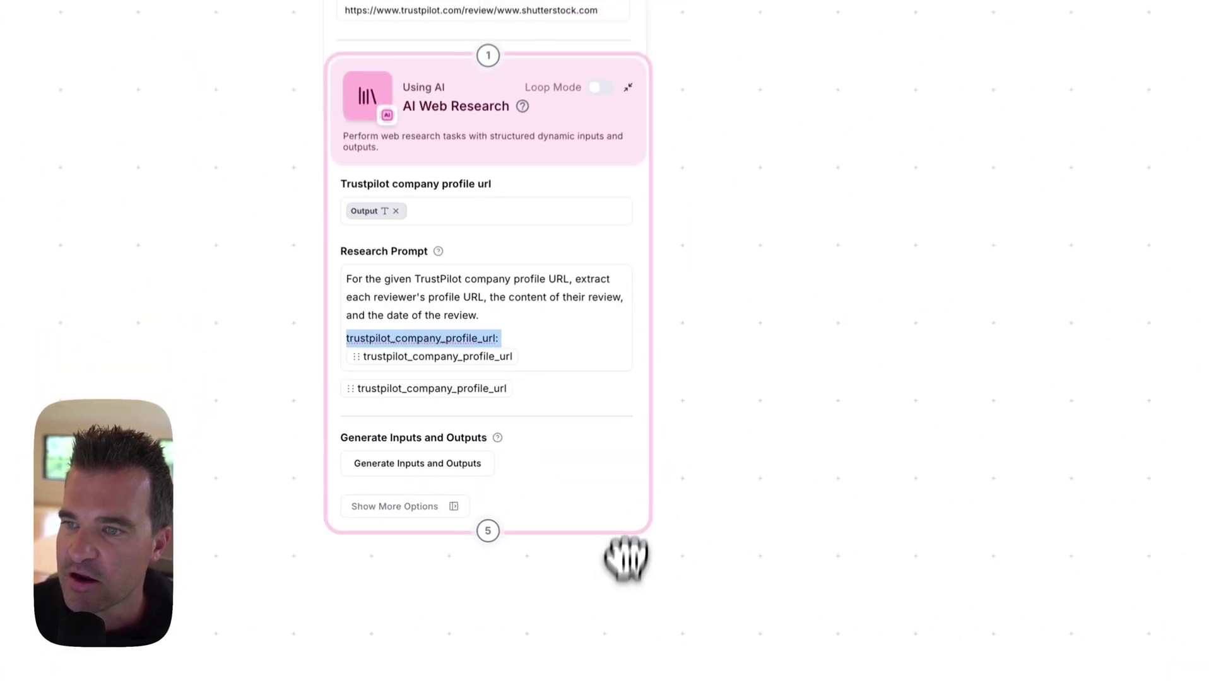
{"action": "left_click_drag", "start_coordinate": [461, 120], "coordinate": [461, 182]}
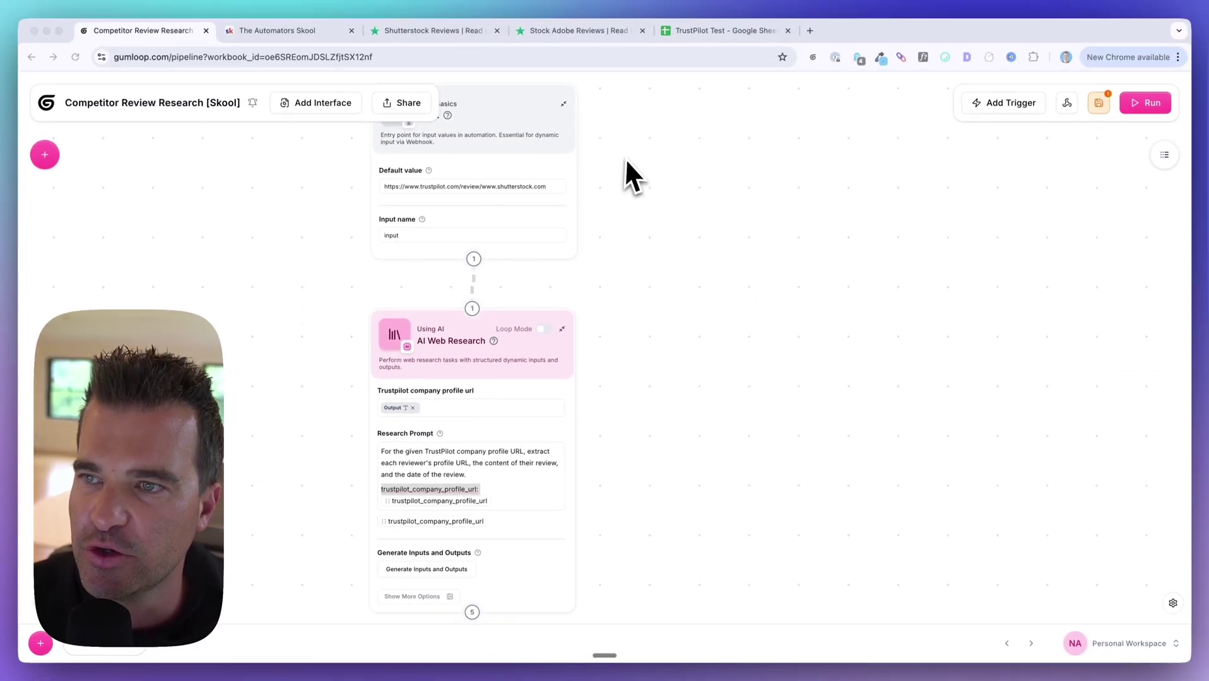
Step: Examine the review texts against the Sentiment column in the TrustPilot Test spreadsheet, and return to the Gumloop flow
{"action": "left_click", "coordinate": [707, 30]}
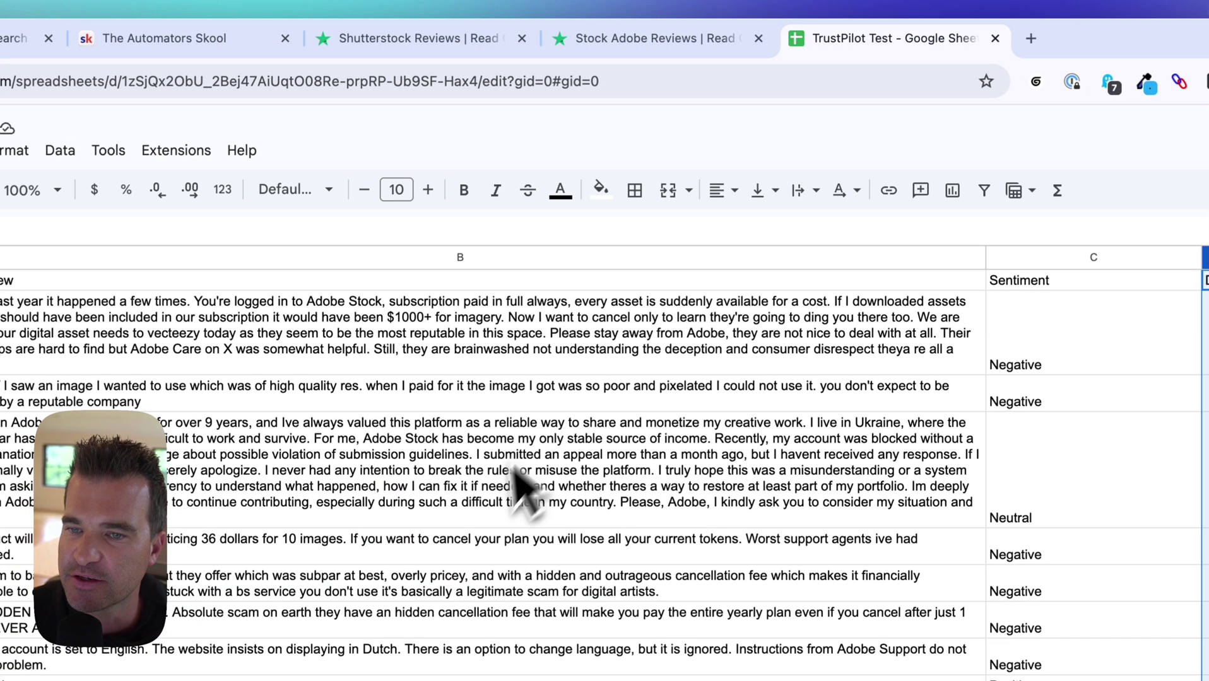
{"action": "scroll", "coordinate": [490, 505], "scroll_direction": "left", "scroll_amount": 3}
{"action": "left_click_drag", "start_coordinate": [453, 192], "coordinate": [467, 581]}
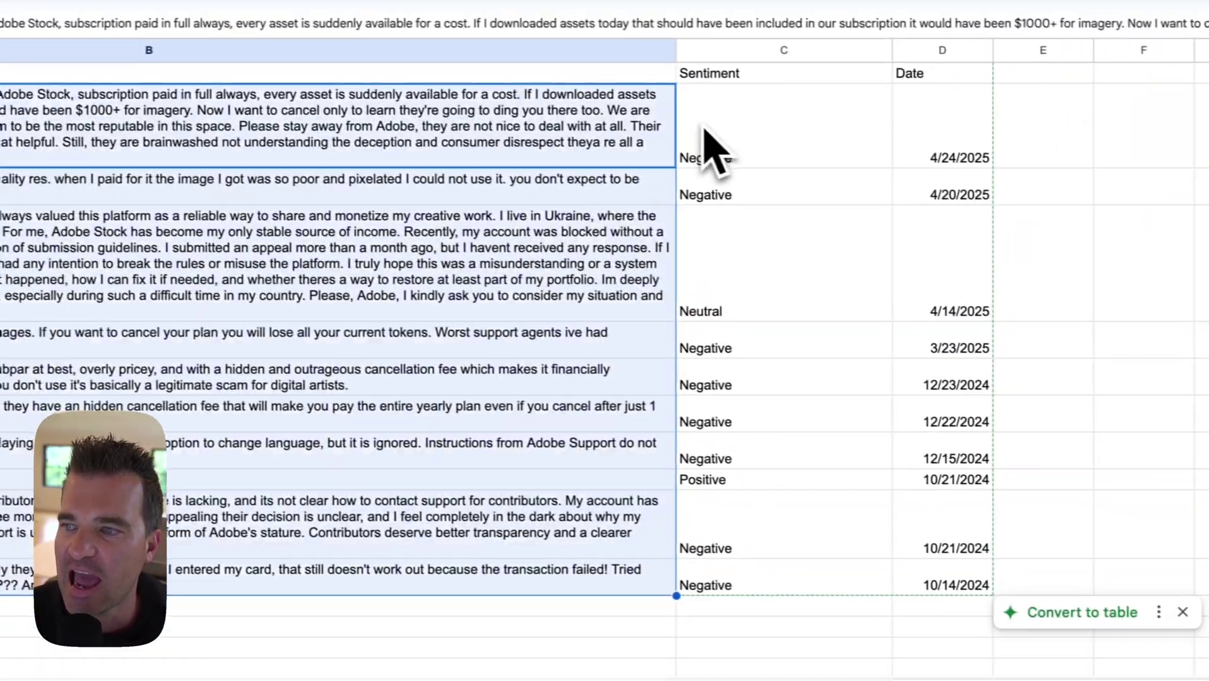
{"action": "left_click_drag", "start_coordinate": [706, 145], "coordinate": [712, 590]}
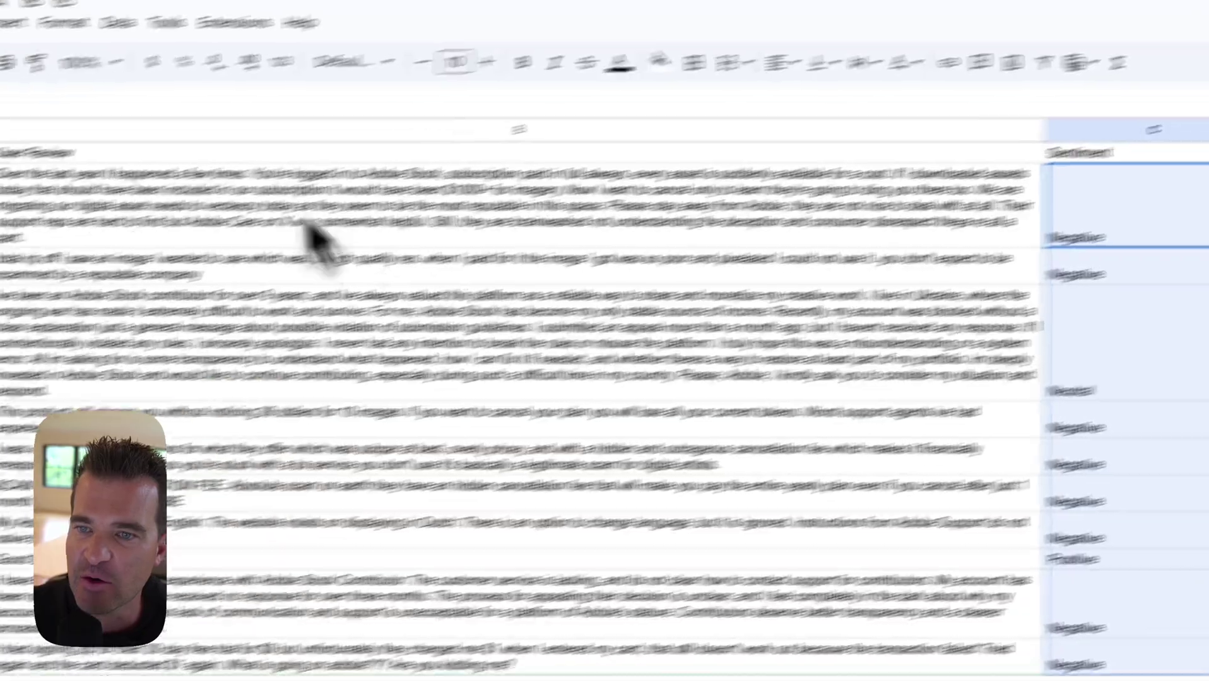
{"action": "left_click_drag", "start_coordinate": [310, 237], "coordinate": [280, 555]}
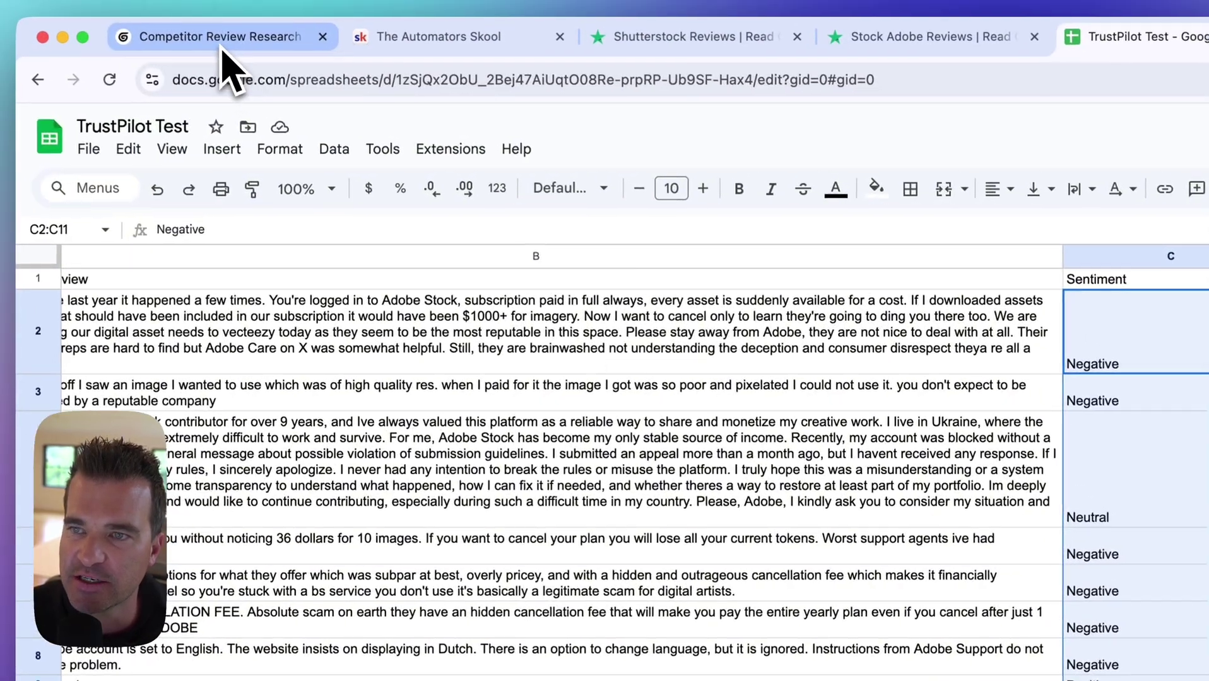
{"action": "left_click", "coordinate": [220, 46]}
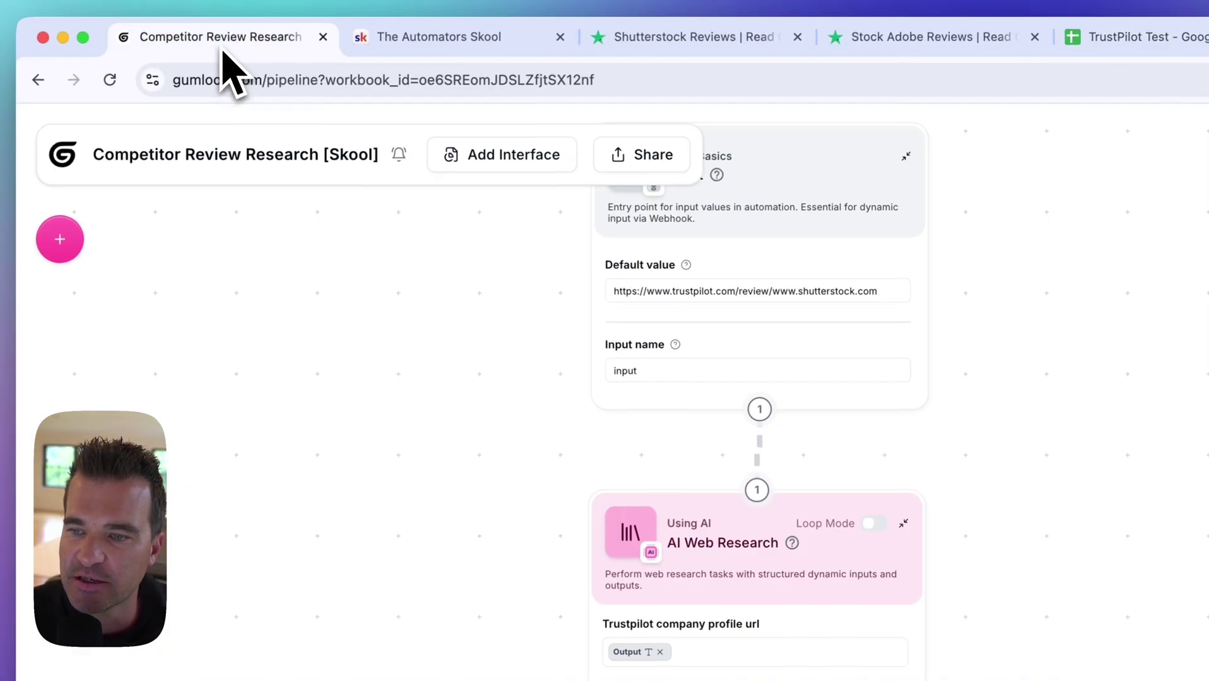
Step: Add a Categorizer node to the canvas below the AI Web Research node
{"action": "left_click_drag", "start_coordinate": [480, 485], "coordinate": [535, 296]}
{"action": "left_click_drag", "start_coordinate": [477, 509], "coordinate": [466, 371]}
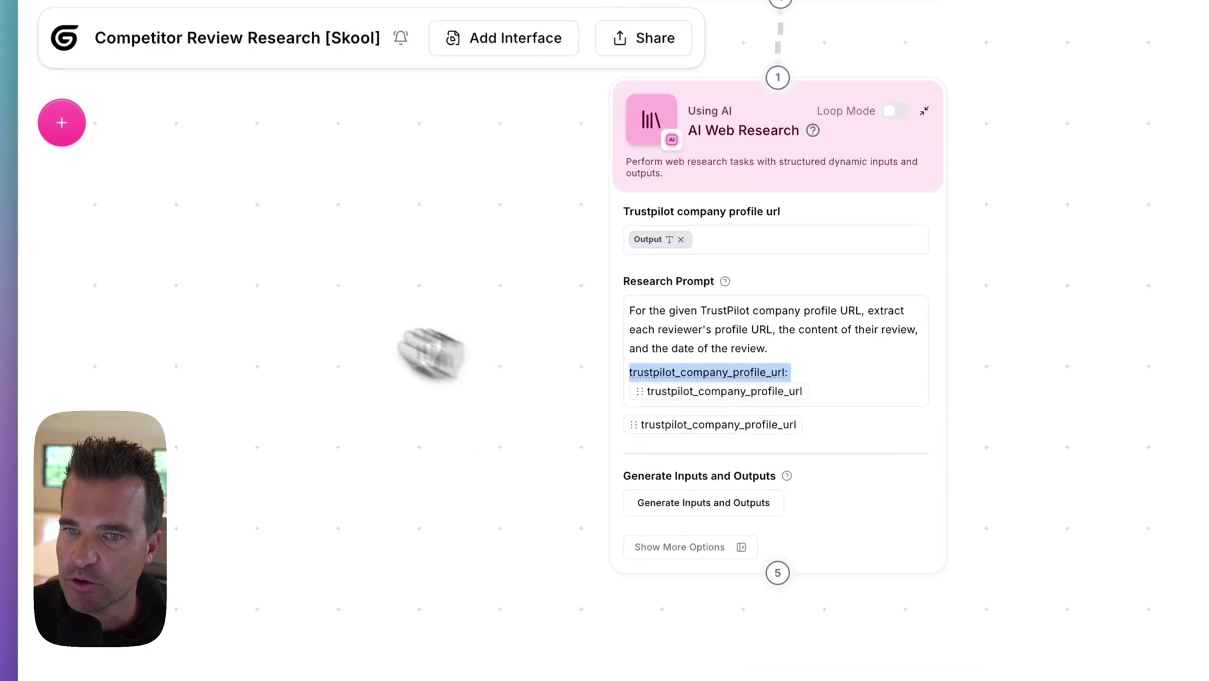
{"action": "left_click", "coordinate": [59, 117]}
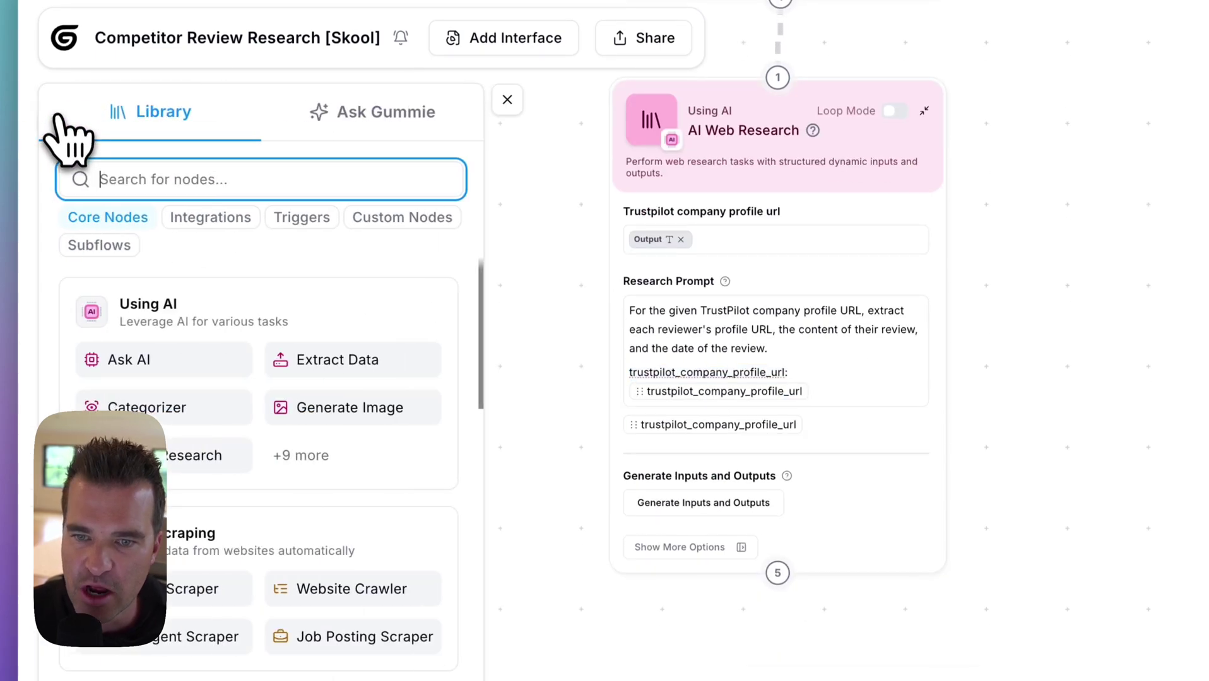
{"action": "left_click_drag", "start_coordinate": [157, 407], "coordinate": [615, 680]}
{"action": "left_click", "coordinate": [442, 69]}
{"action": "left_click_drag", "start_coordinate": [428, 341], "coordinate": [474, 184]}
{"action": "left_click_drag", "start_coordinate": [704, 553], "coordinate": [445, 471]}
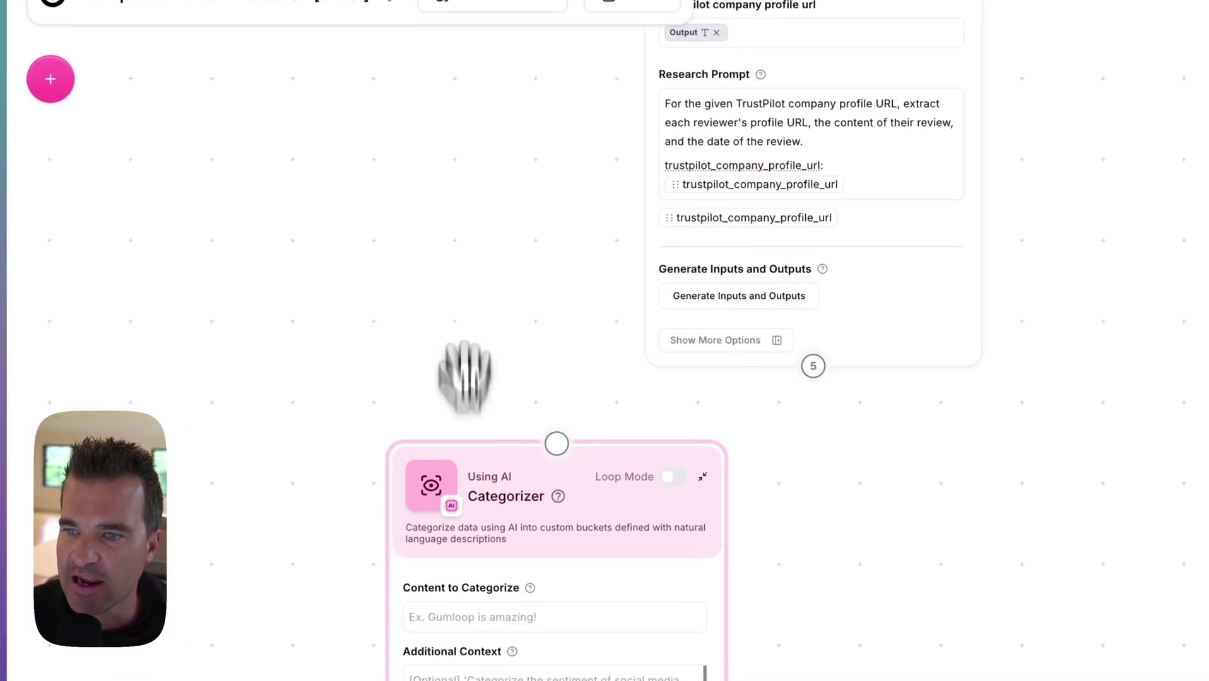
Step: Connect the output of the AI Web Research node to the input of the Categorizer node
{"action": "scroll", "coordinate": [448, 165], "scroll_direction": "down", "scroll_amount": 2}
{"action": "left_click_drag", "start_coordinate": [448, 165], "coordinate": [458, 273]}
{"action": "left_click_drag", "start_coordinate": [768, 457], "coordinate": [541, 521]}
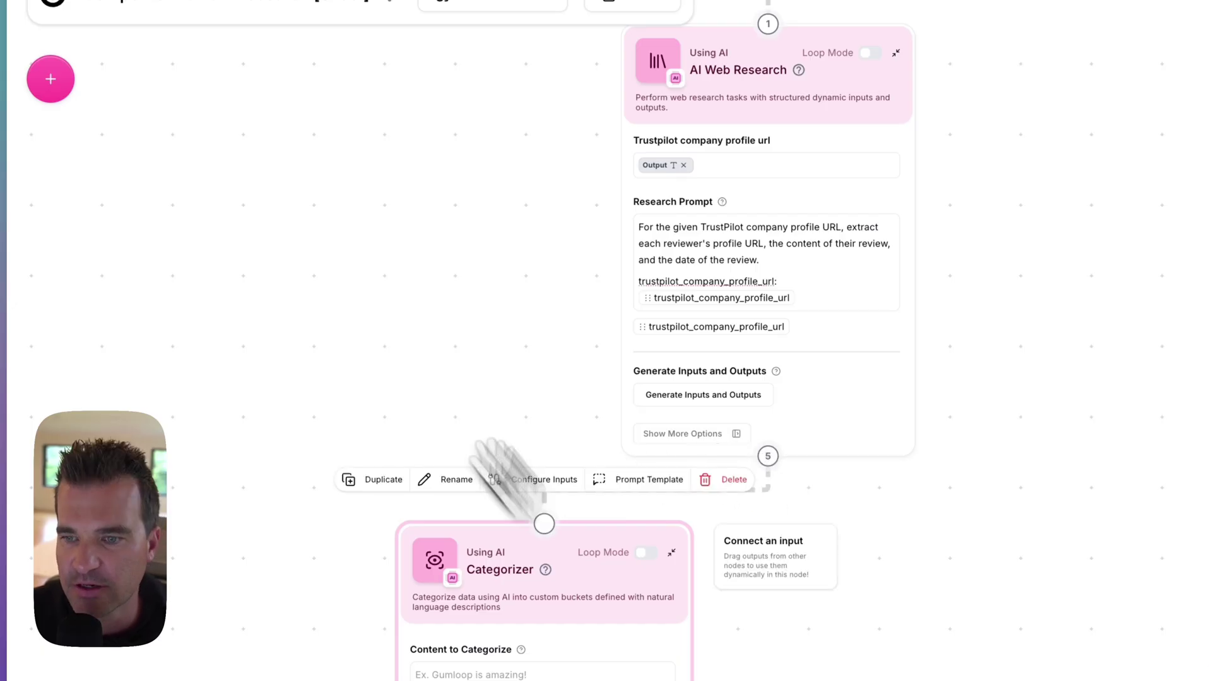
Step: Rename the Categorizer node as "Categorize Sentiment"
{"action": "scroll", "coordinate": [449, 349], "scroll_direction": "down", "scroll_amount": 3}
{"action": "scroll", "coordinate": [526, 351], "scroll_direction": "up", "scroll_amount": 3}
{"action": "left_click", "coordinate": [413, 265]}
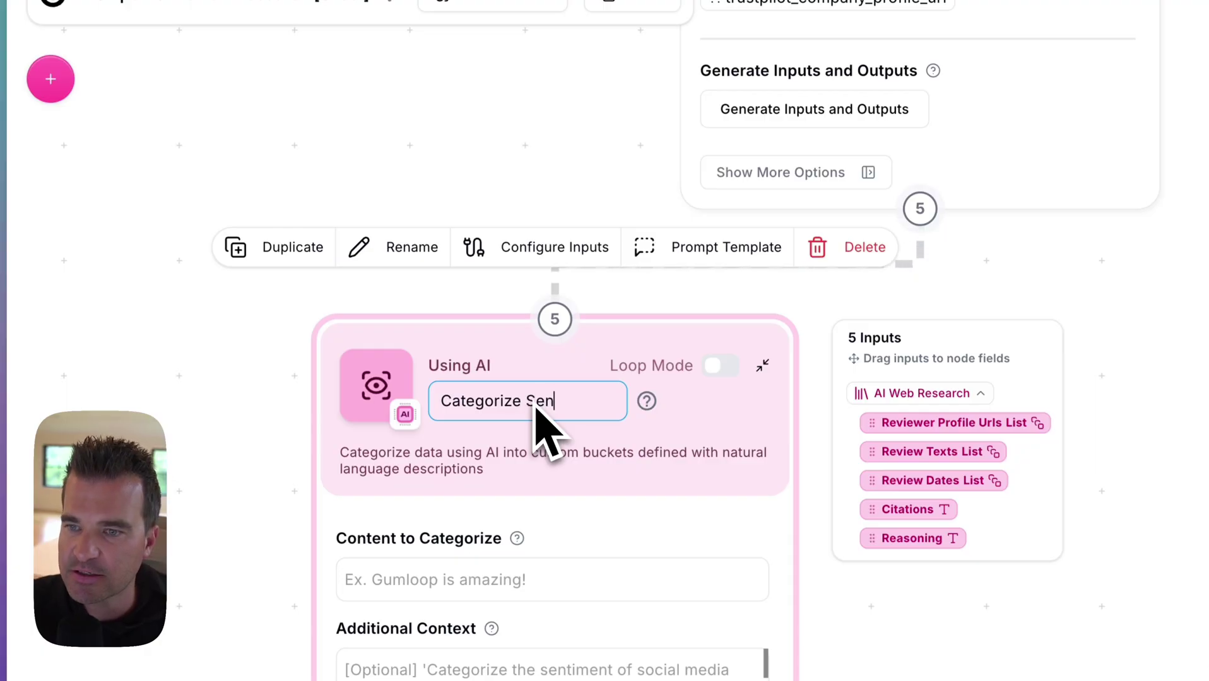
{"action": "type", "text": "ment"}
{"action": "key", "text": "Return"}
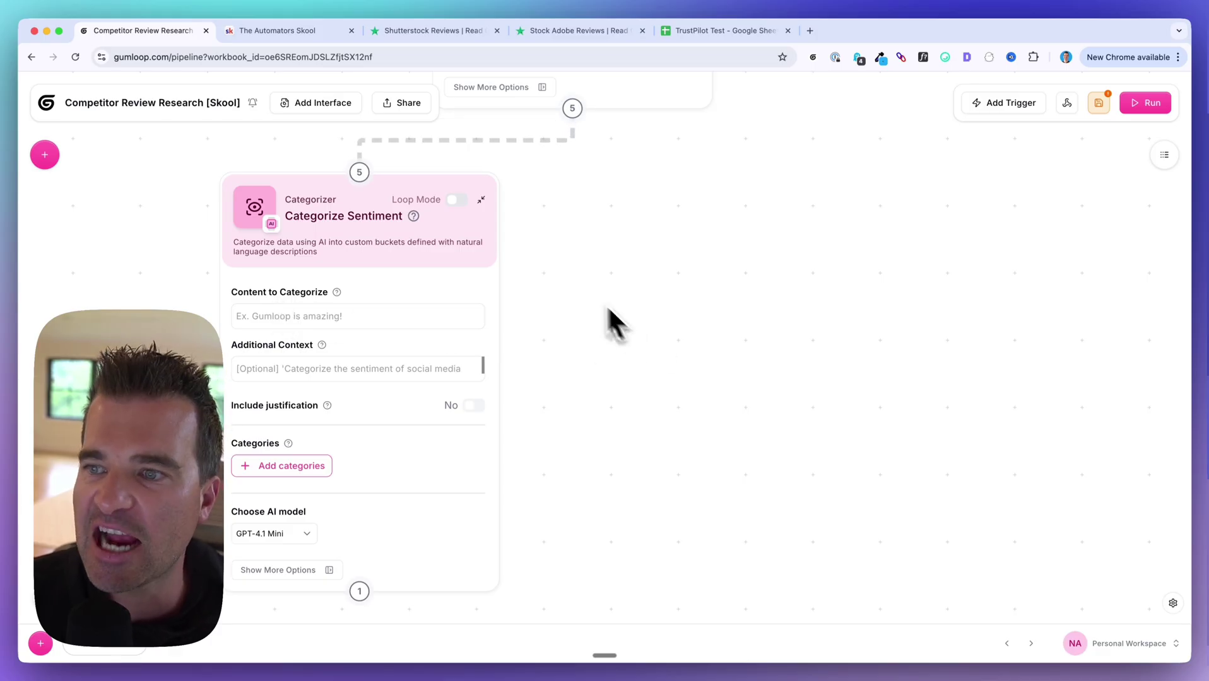
Step: Use Review Texts List as the content to categorize and set the additional context to "Categorize the sentiment of this online review"
{"action": "mouse_move", "coordinate": [441, 303]}
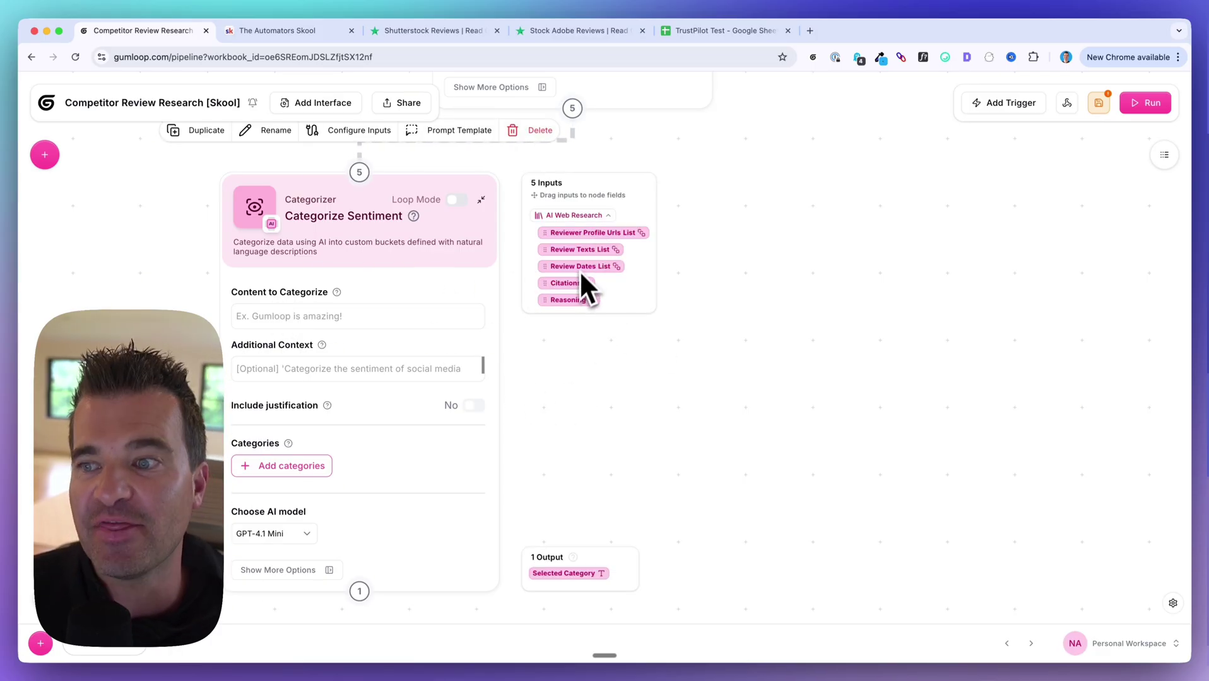
{"action": "left_click_drag", "start_coordinate": [571, 253], "coordinate": [335, 303]}
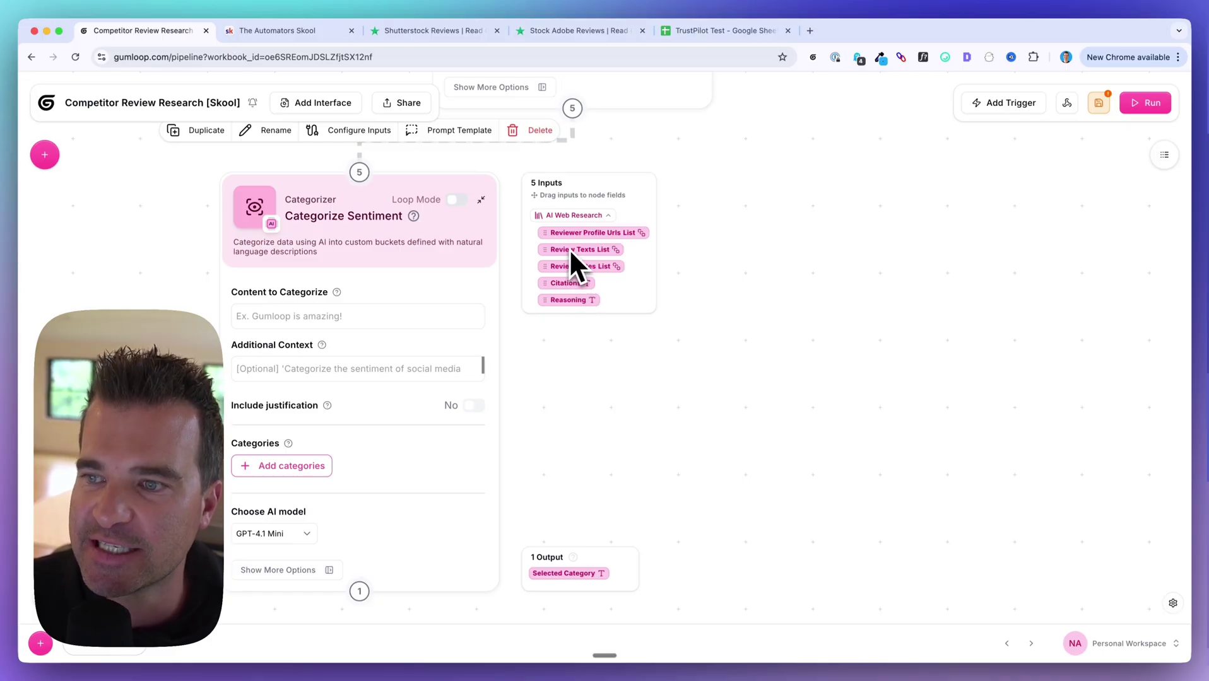
{"action": "left_click_drag", "start_coordinate": [409, 302], "coordinate": [386, 326]}
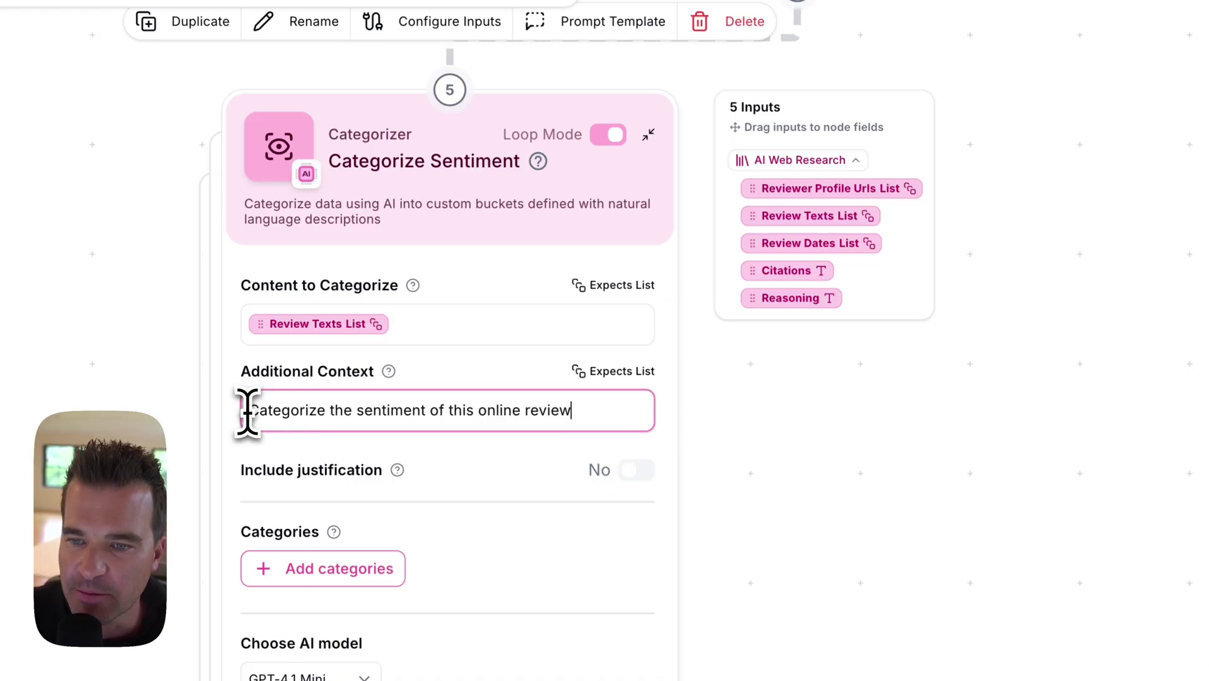
{"action": "left_click", "coordinate": [330, 414]}
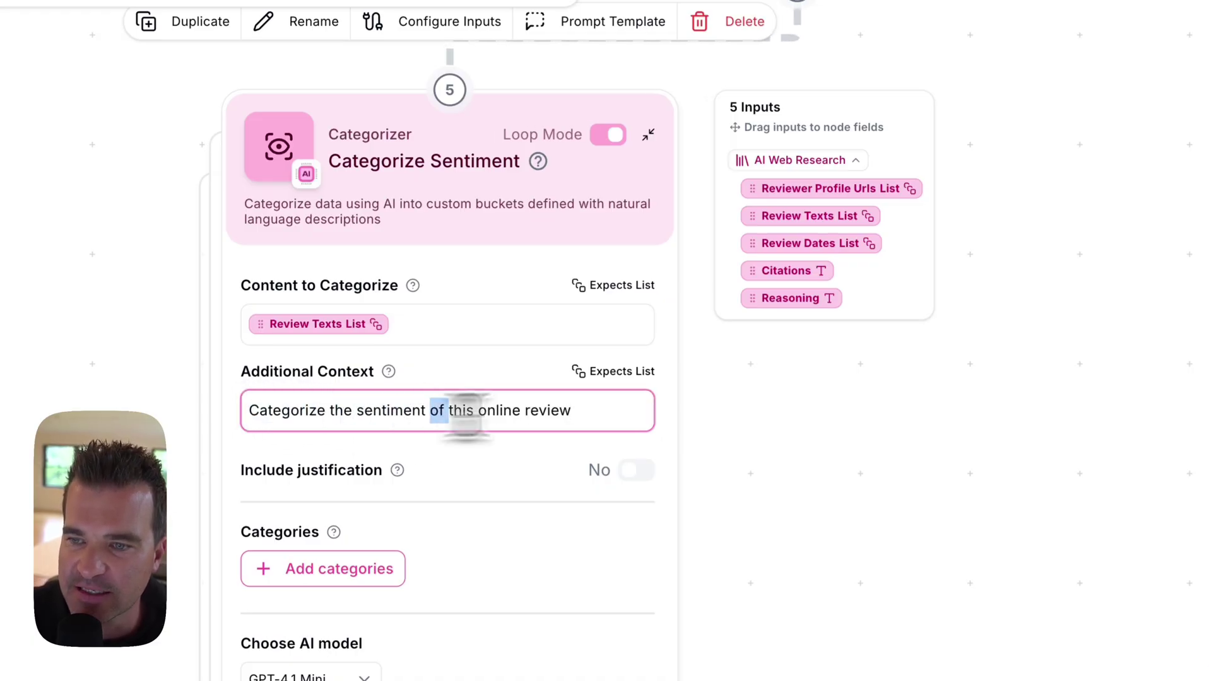
{"action": "left_click", "coordinate": [837, 459]}
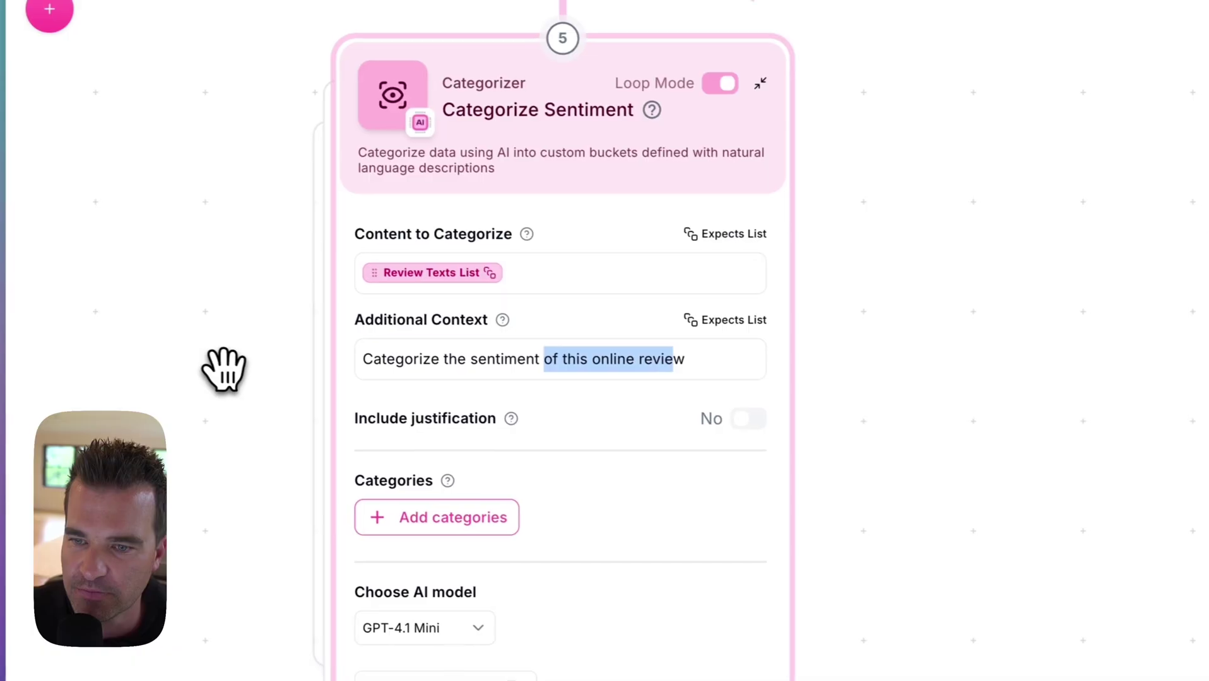
{"action": "left_click_drag", "start_coordinate": [109, 422], "coordinate": [110, 375]}
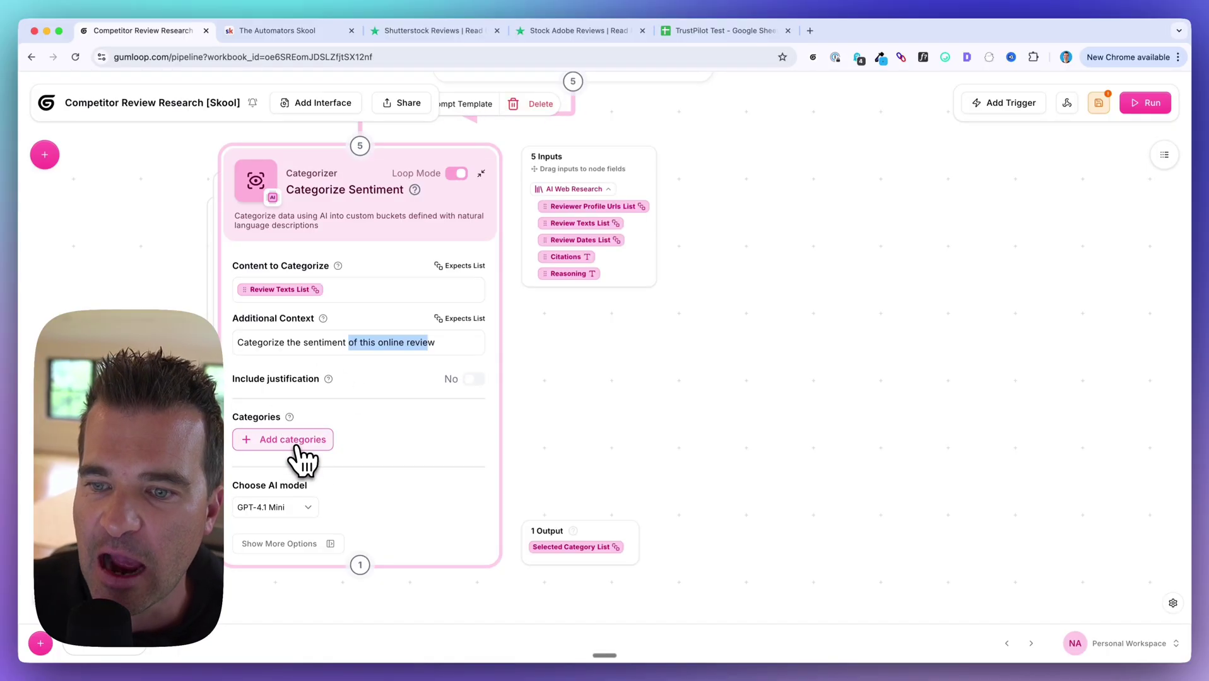
Step: Add three categories named Postive, Negative and Neutral to the Categorize Sentiment node, leaving their descriptions empty
{"action": "left_click", "coordinate": [265, 442]}
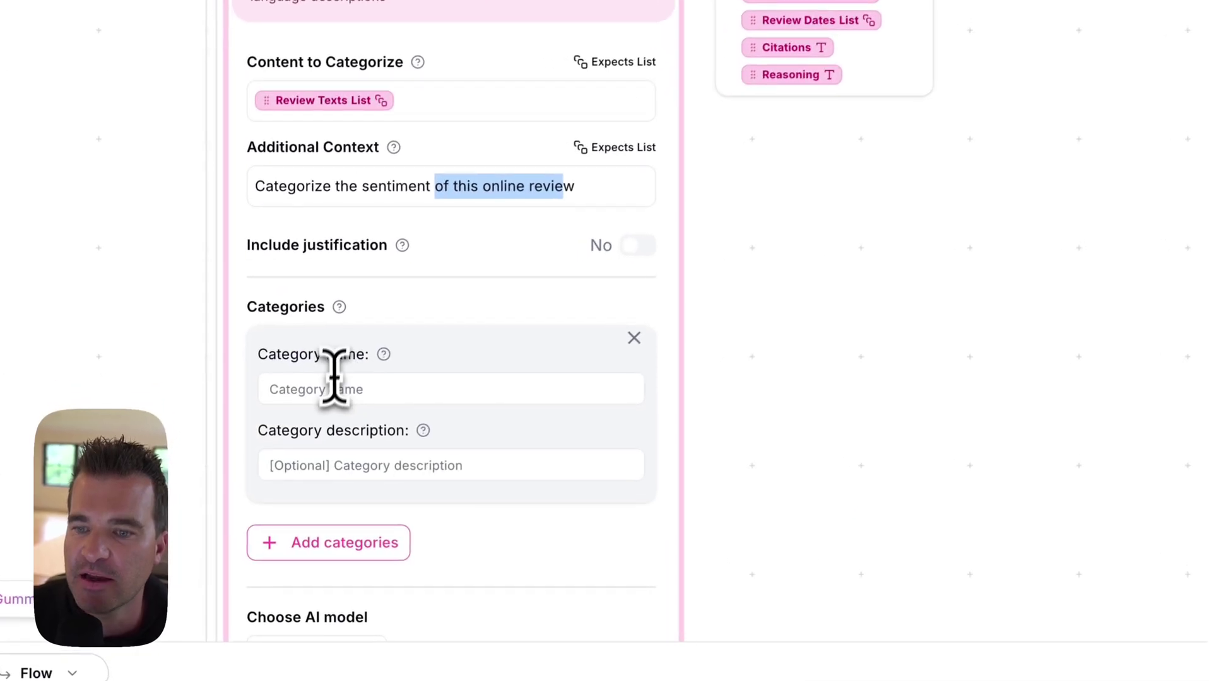
{"action": "left_click", "coordinate": [334, 386]}
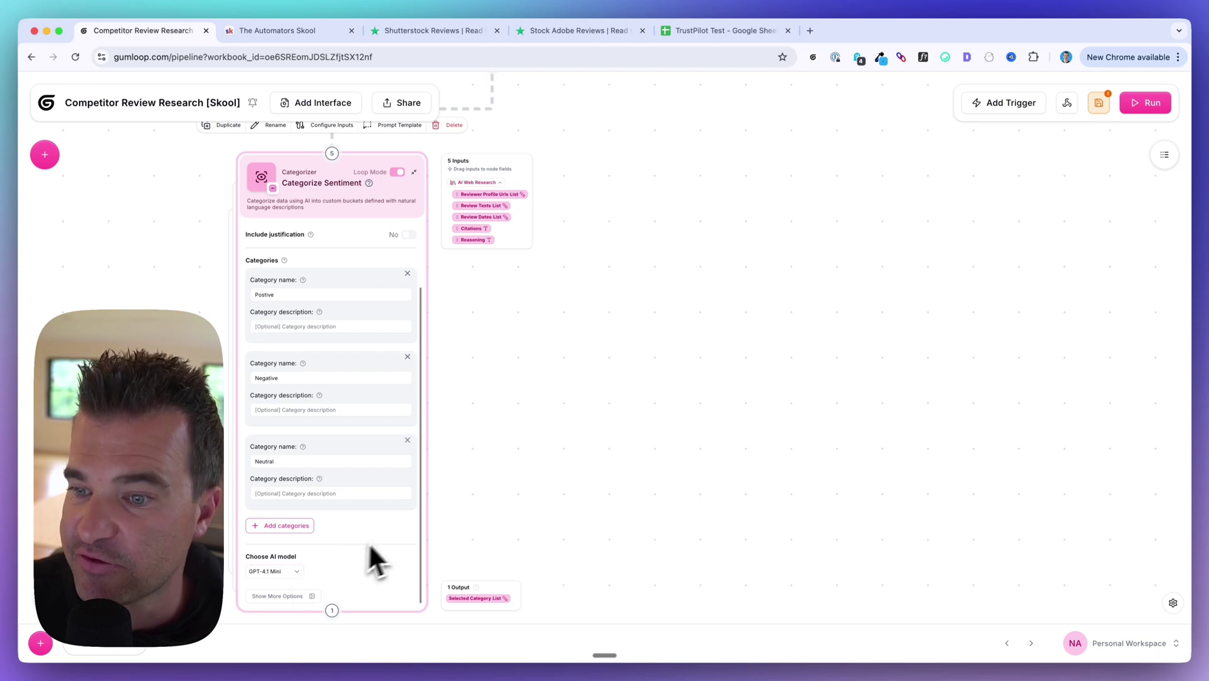
{"action": "scroll", "coordinate": [421, 540], "scroll_direction": "up", "scroll_amount": 3}
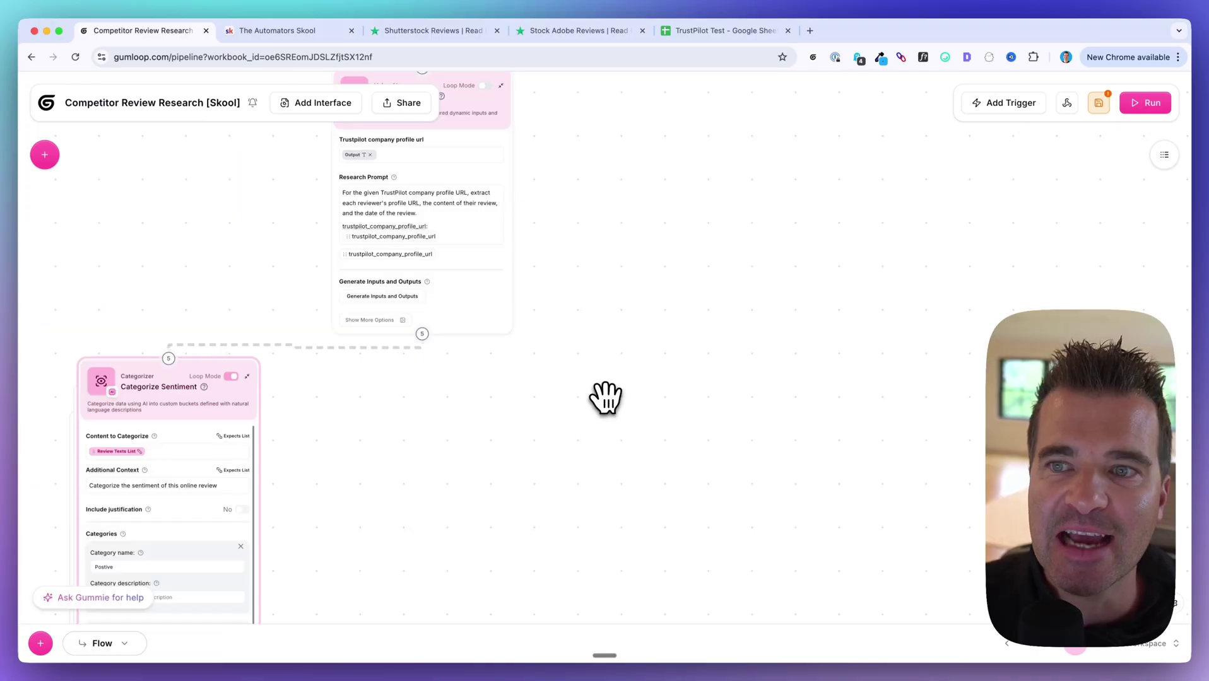
Step: Find the Google Sheets Writer node by searching for "sheets" and place it beside the Categorize Sentiment node
{"action": "left_click_drag", "start_coordinate": [498, 511], "coordinate": [665, 555]}
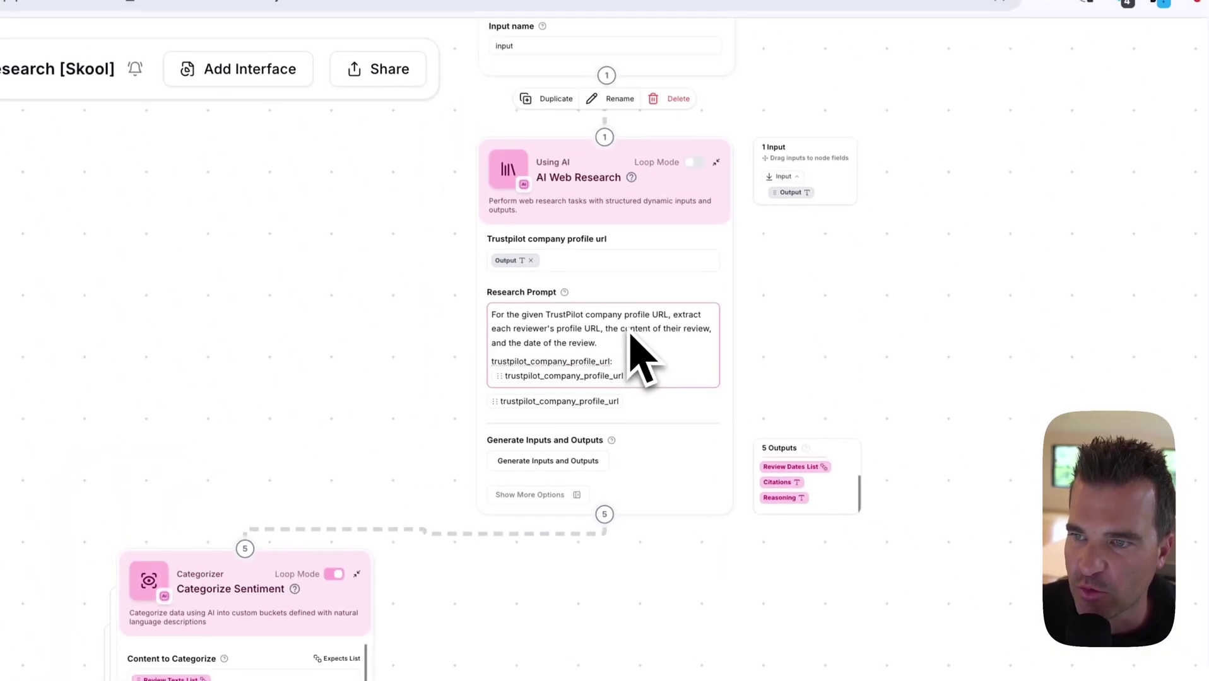
{"action": "left_click", "coordinate": [217, 587]}
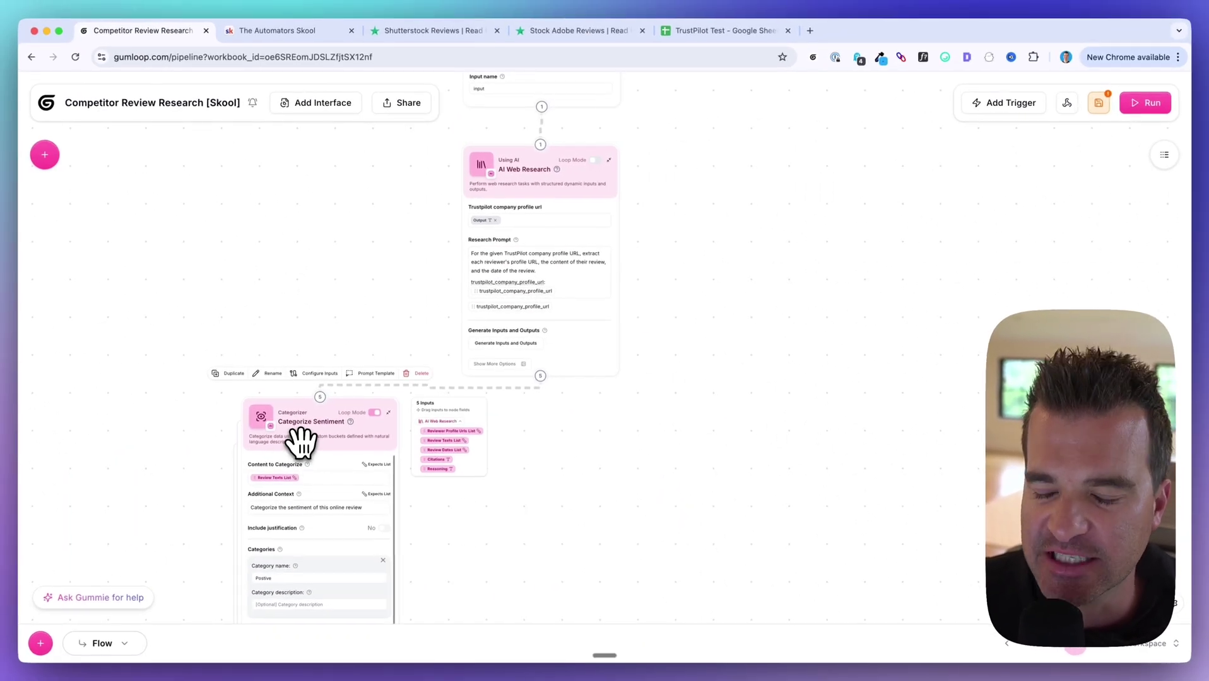
{"action": "left_click", "coordinate": [562, 513]}
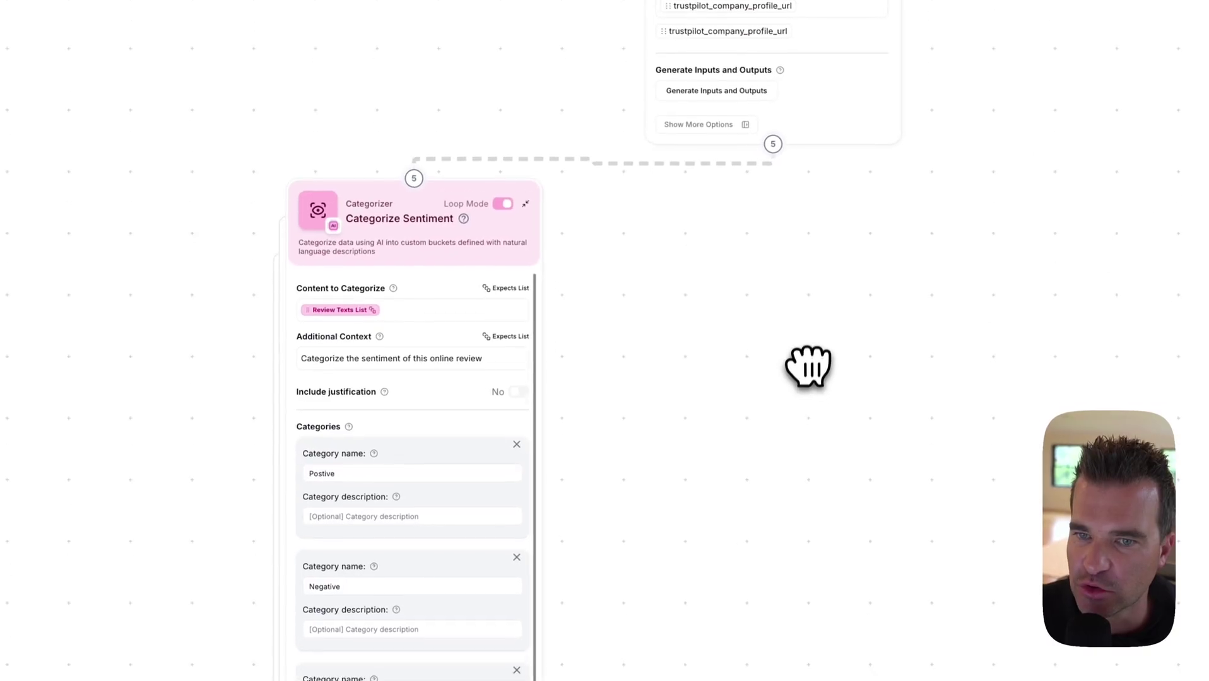
{"action": "left_click", "coordinate": [22, 49]}
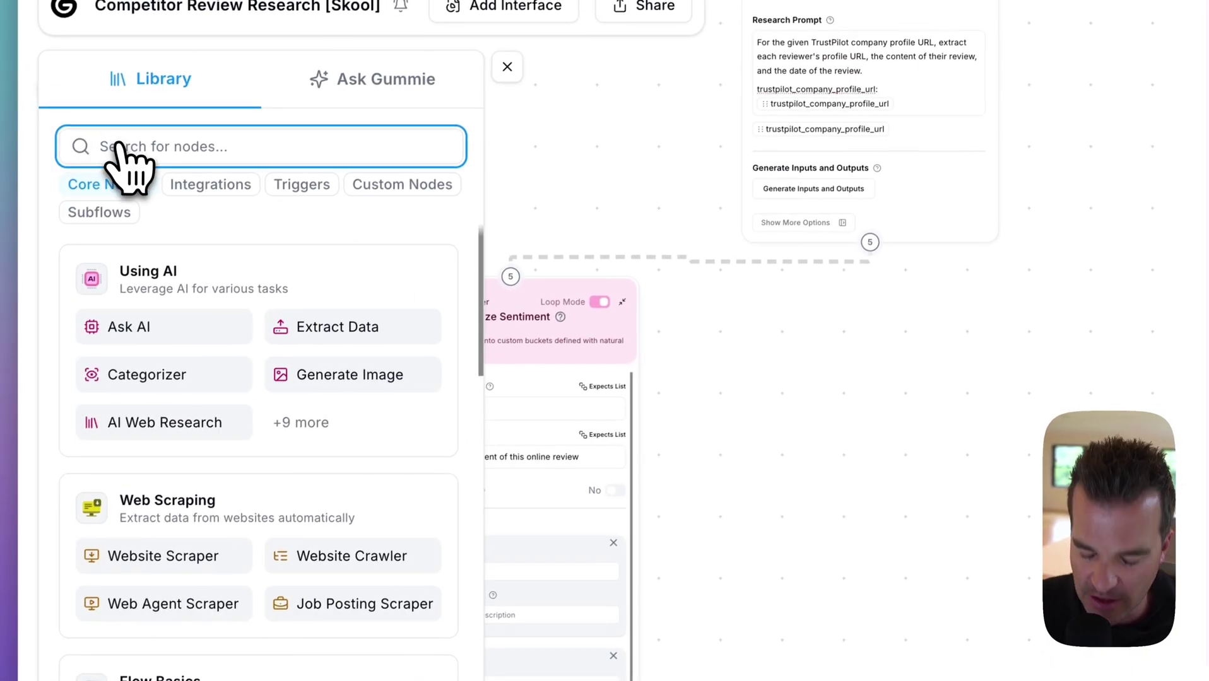
{"action": "type", "text": "sheets"}
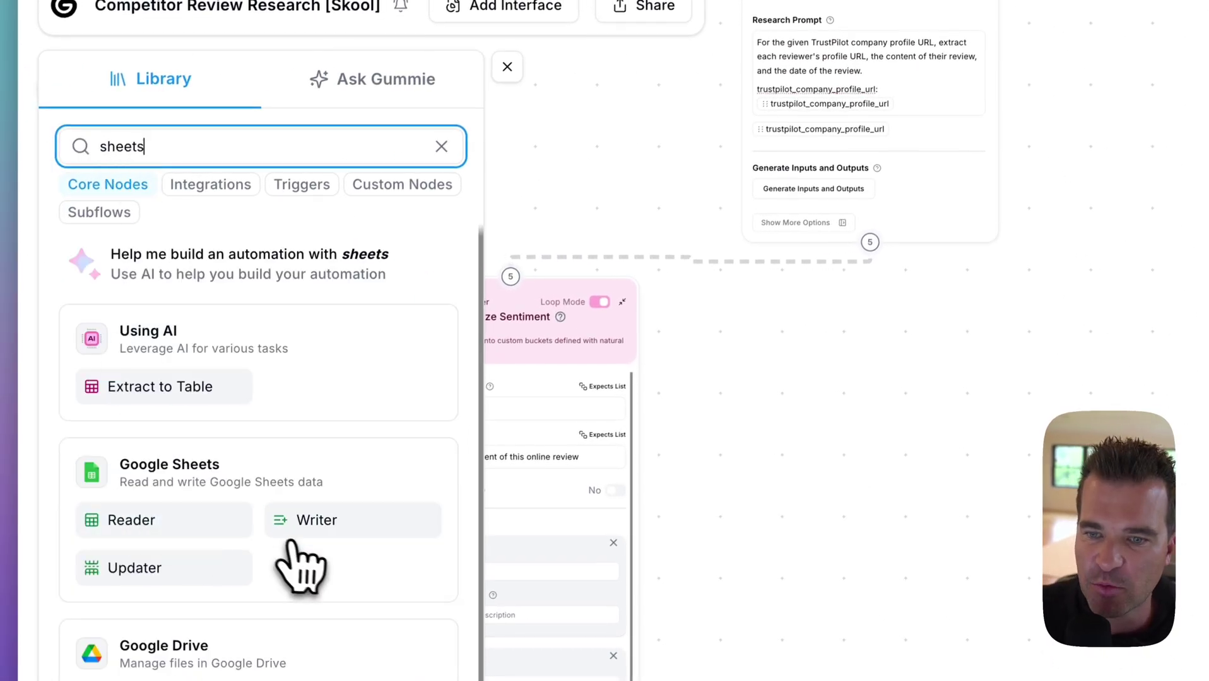
{"action": "left_click_drag", "start_coordinate": [308, 536], "coordinate": [726, 577]}
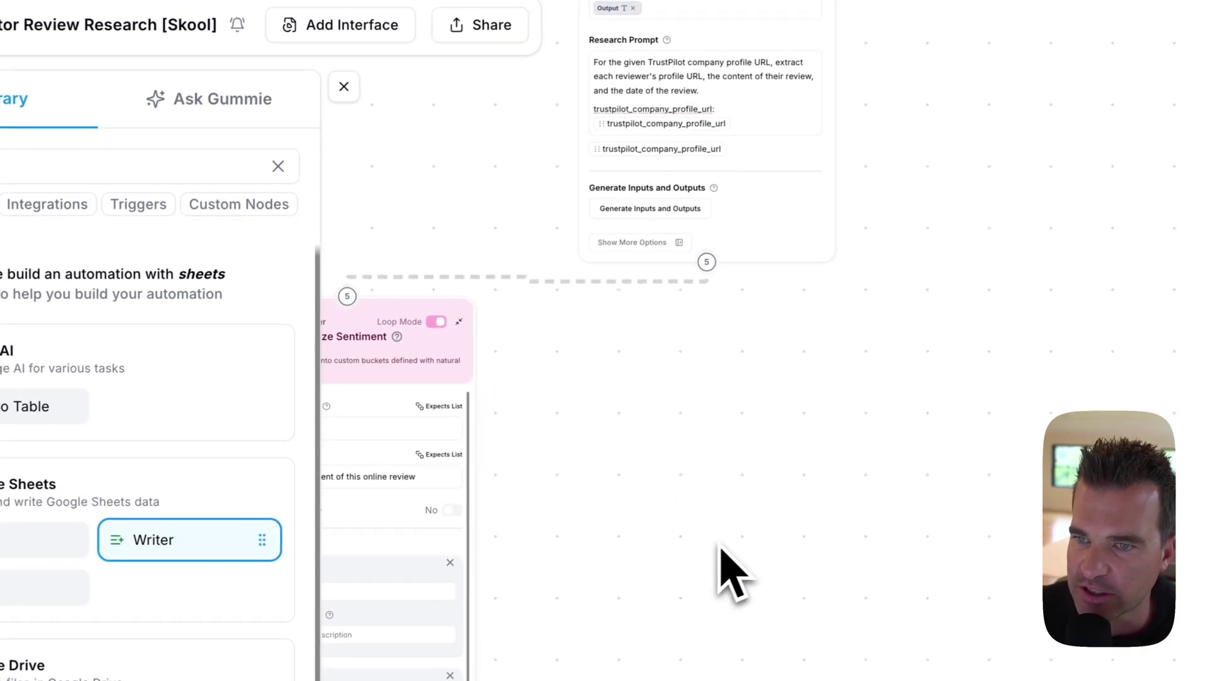
{"action": "left_click", "coordinate": [336, 87]}
{"action": "left_click", "coordinate": [762, 533]}
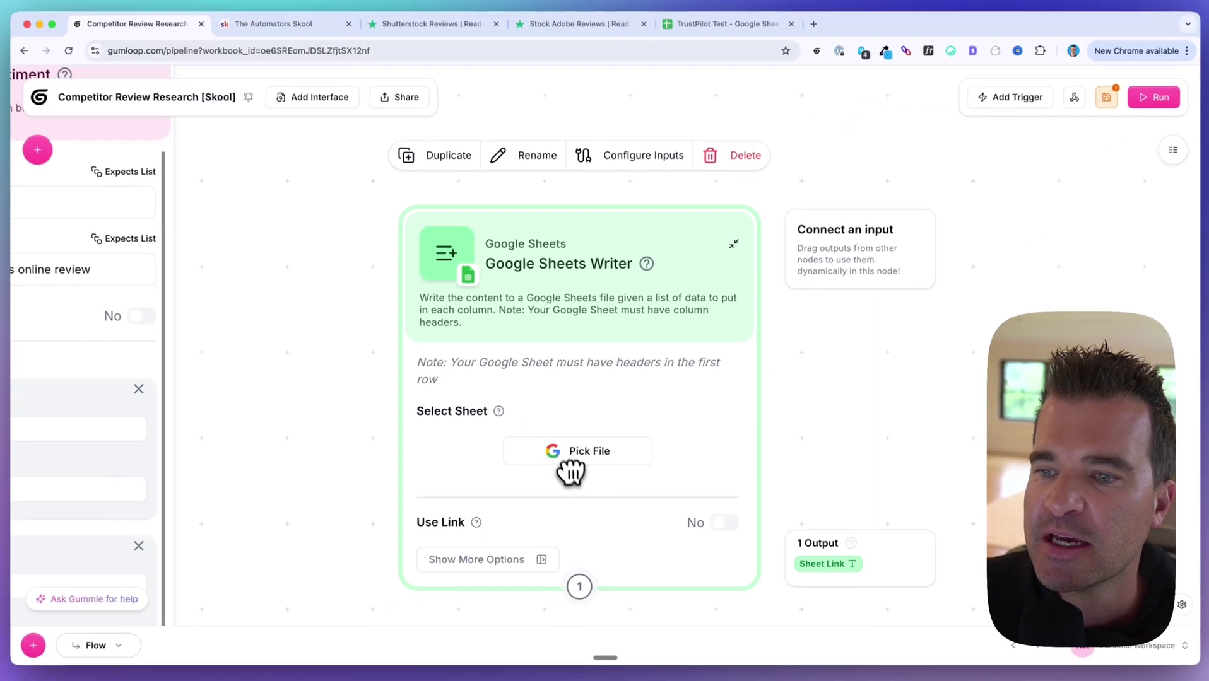
Step: Check the title of the Google Sheets spreadsheet and choose TrustPilot Test as the writer node's file in Gumloop
{"action": "left_click", "coordinate": [681, 35]}
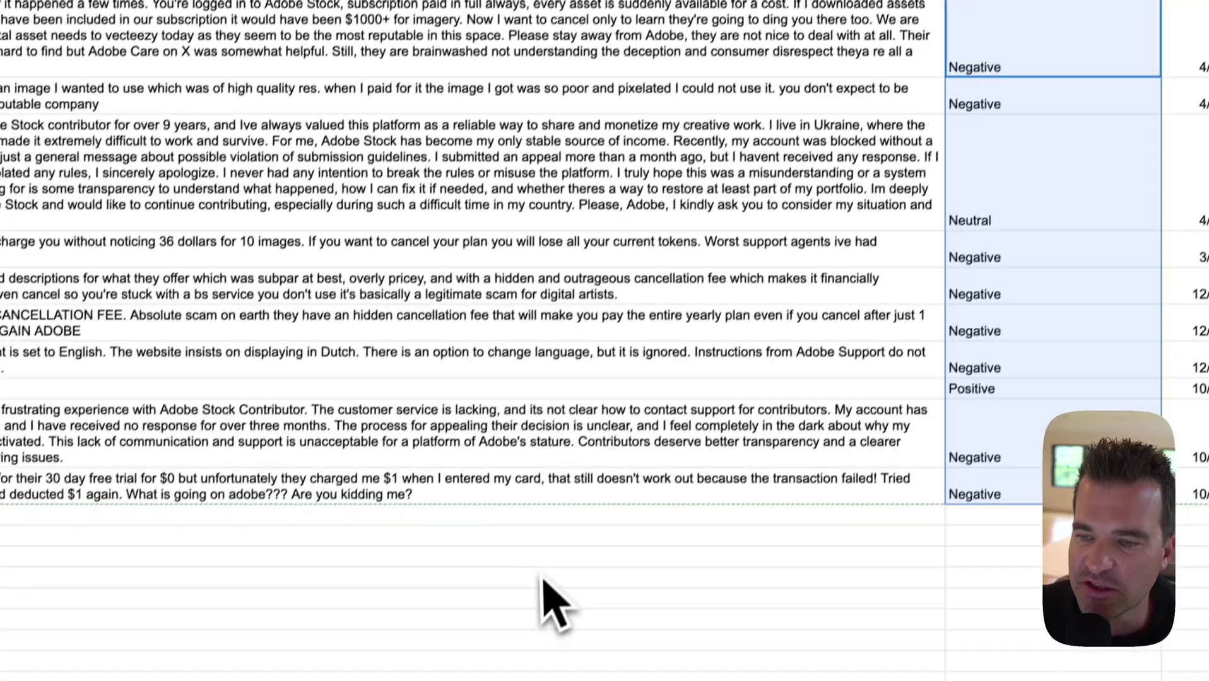
{"action": "left_click", "coordinate": [540, 575]}
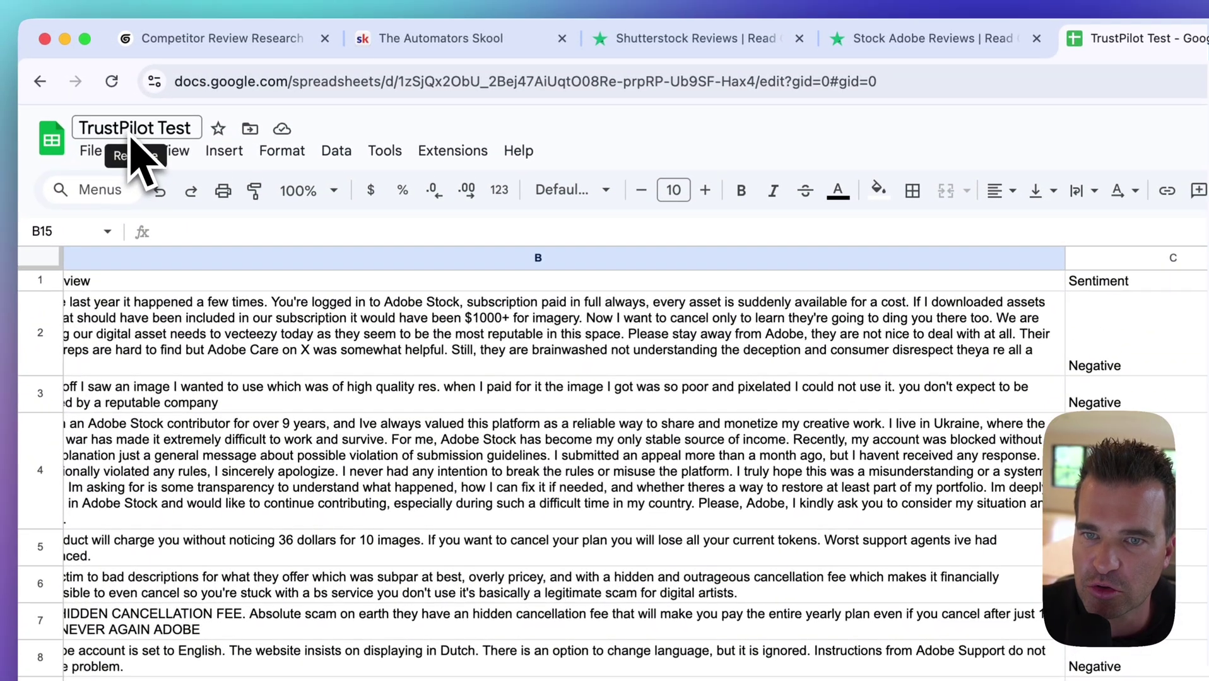
{"action": "left_click", "coordinate": [224, 39]}
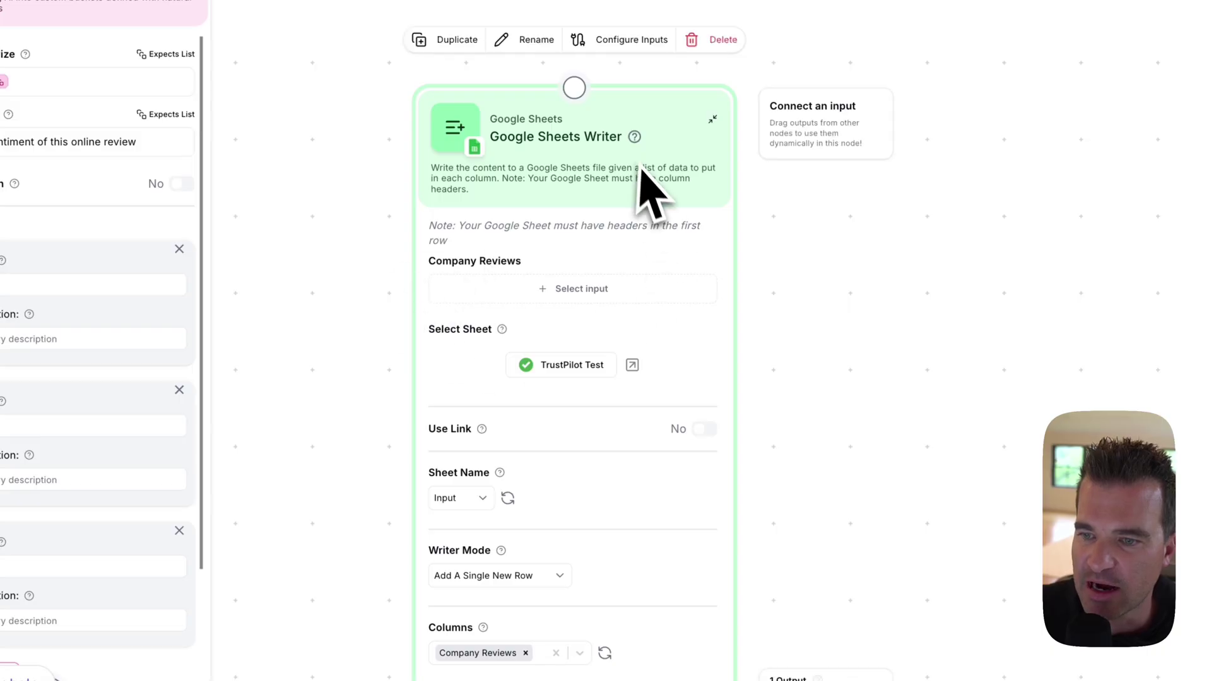
Step: Set the Google Sheets Writer's sheet name to Output and switch to the spreadsheet to check its Output sheet
{"action": "scroll", "coordinate": [355, 420], "scroll_direction": "down", "scroll_amount": 2}
{"action": "scroll", "coordinate": [353, 420], "scroll_direction": "up", "scroll_amount": 2}
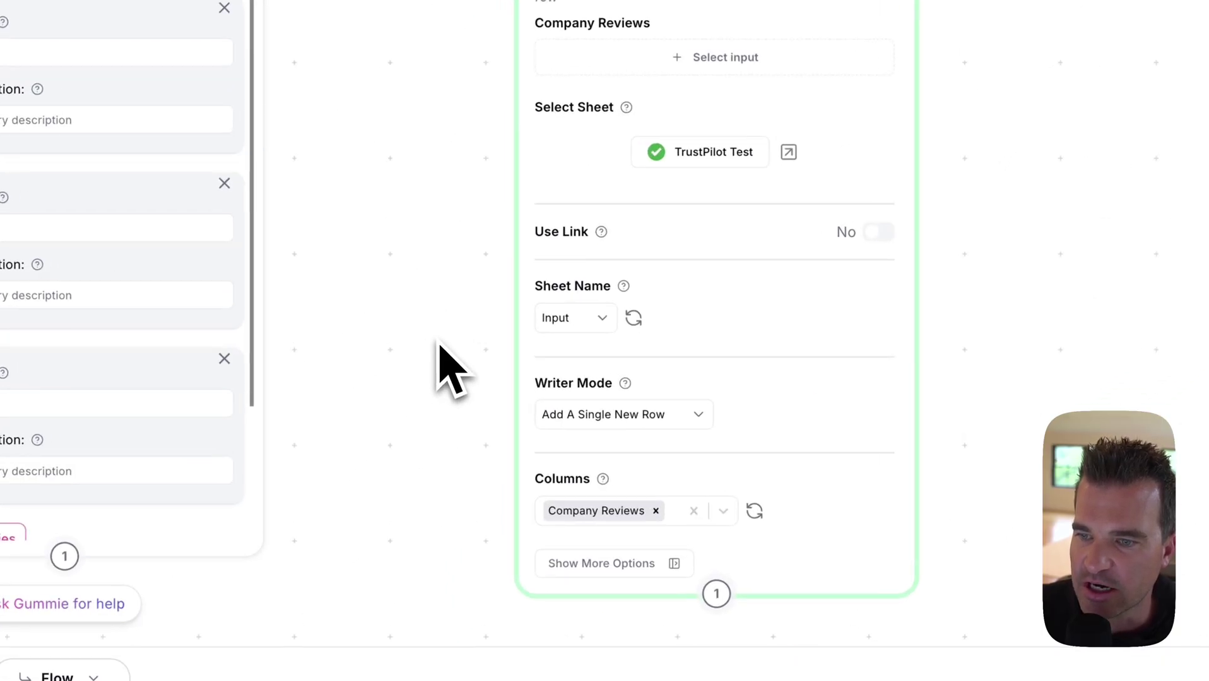
{"action": "left_click", "coordinate": [600, 320]}
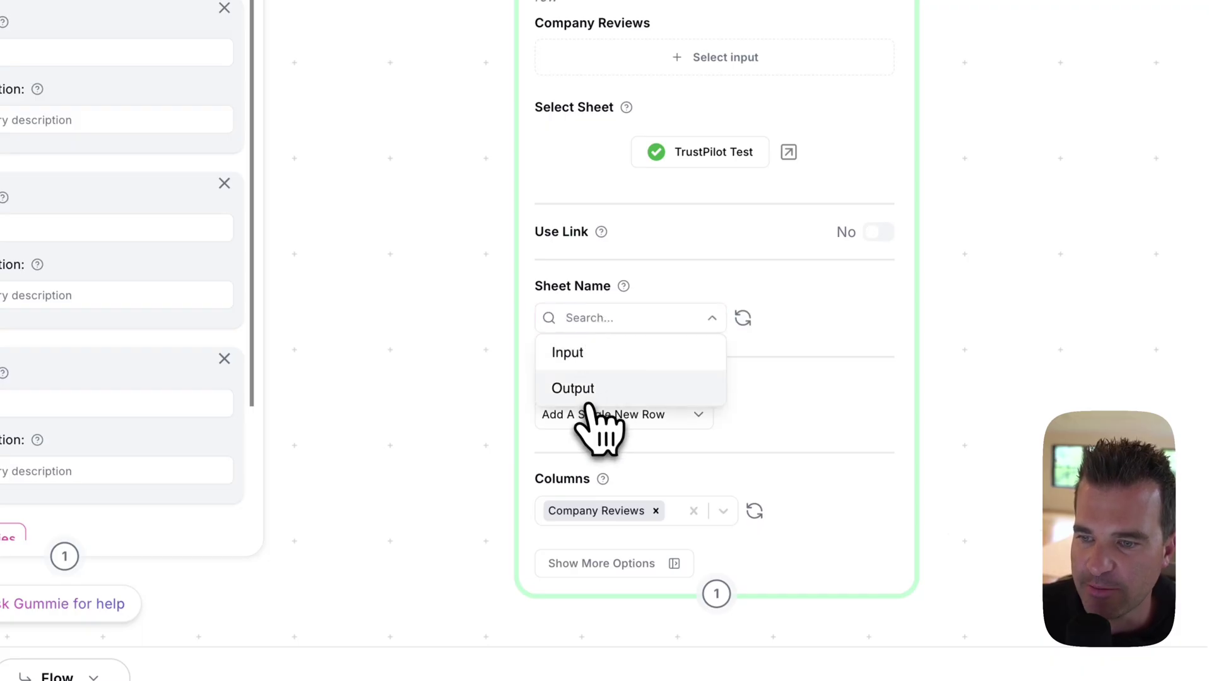
{"action": "left_click", "coordinate": [574, 389]}
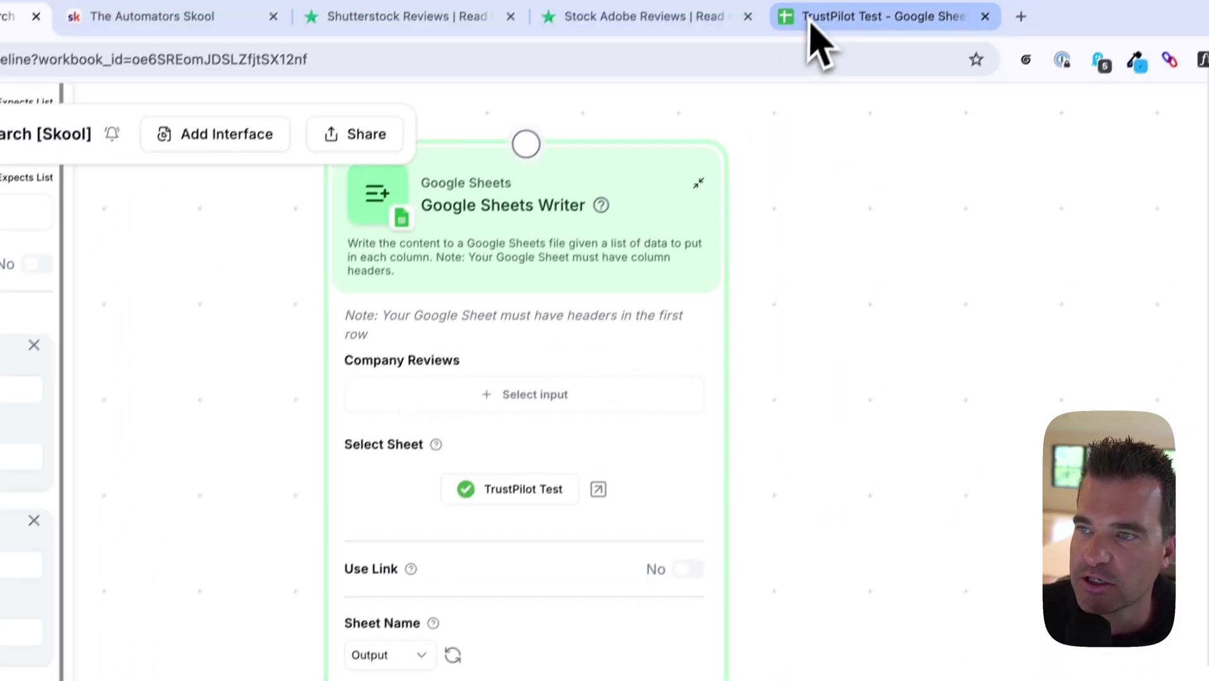
{"action": "left_click", "coordinate": [809, 38]}
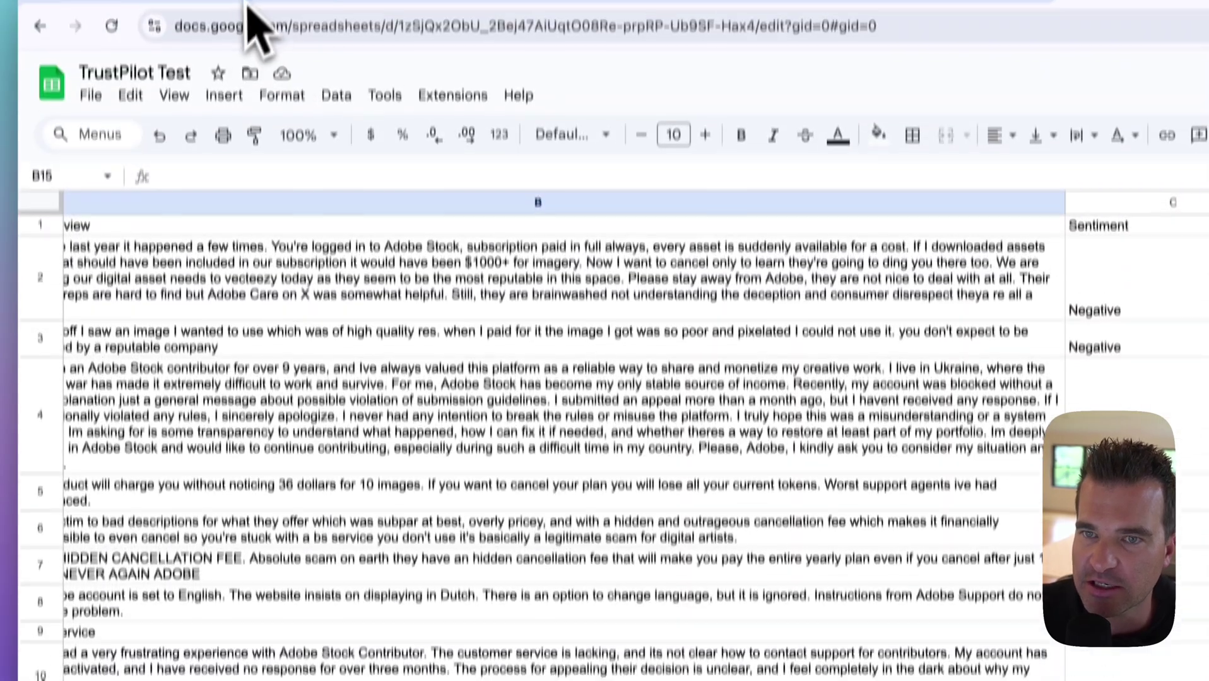
Step: Return to Gumloop and check the selected columns and input fields of the Google Sheets Writer node
{"action": "left_click", "coordinate": [237, 38]}
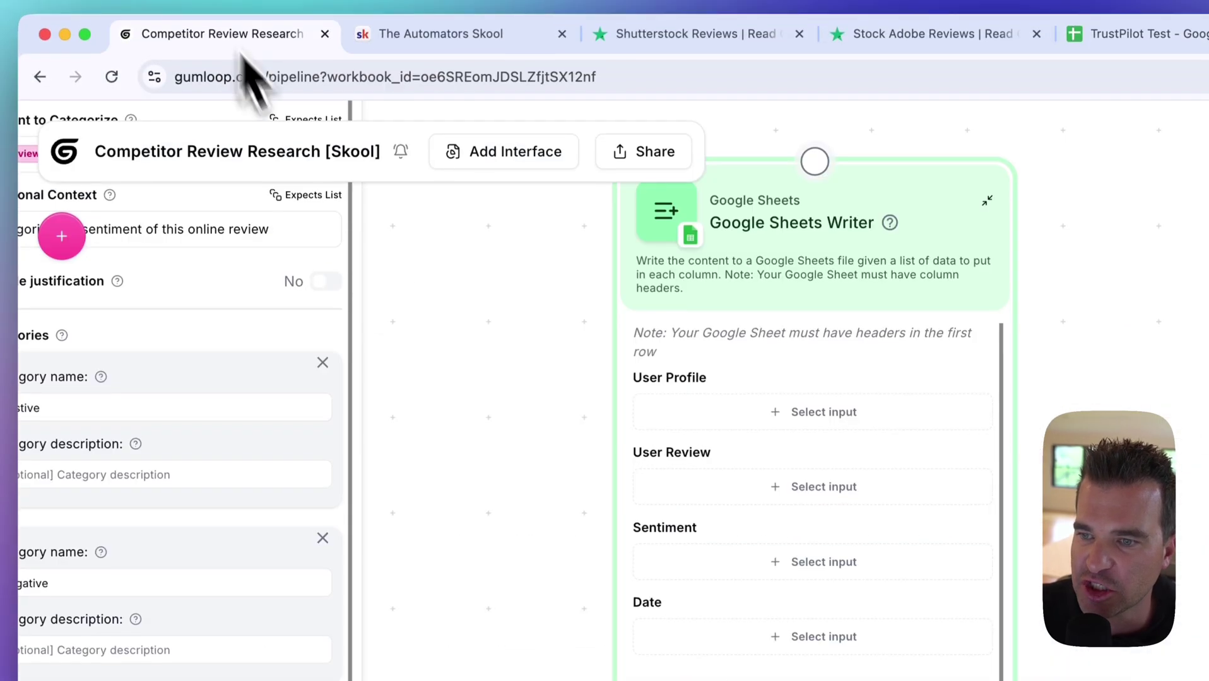
{"action": "left_click", "coordinate": [712, 609]}
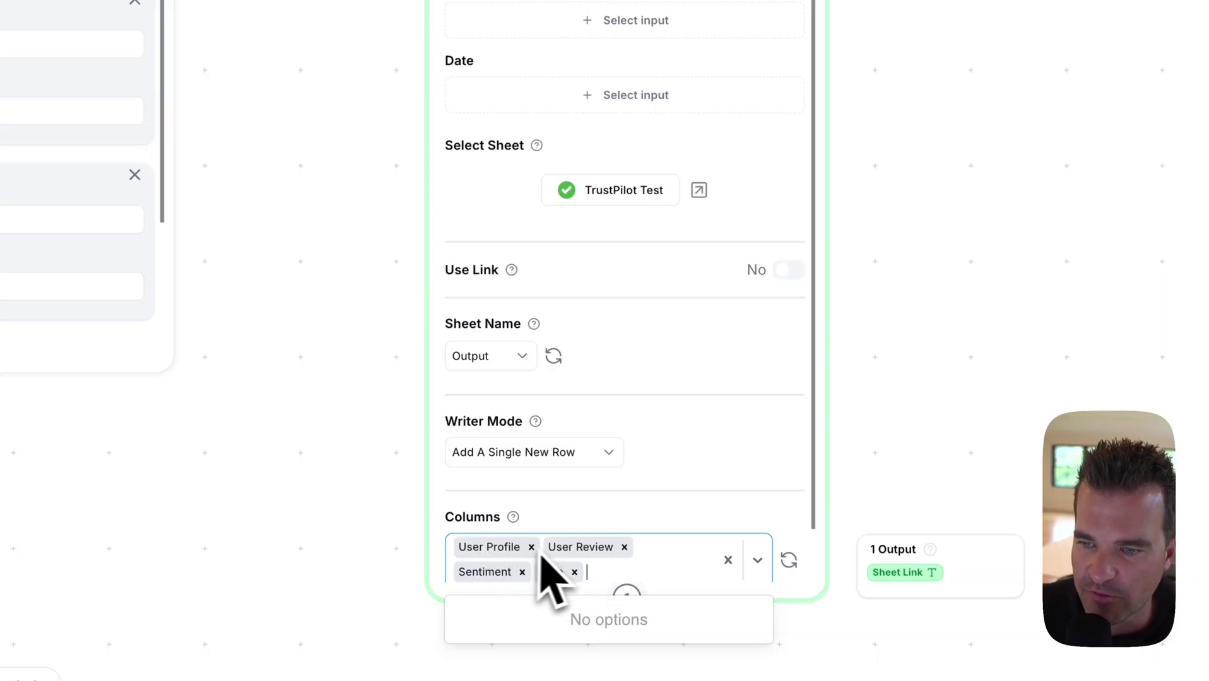
{"action": "left_click", "coordinate": [375, 426]}
{"action": "scroll", "coordinate": [364, 284], "scroll_direction": "down", "scroll_amount": 1}
{"action": "left_click_drag", "start_coordinate": [351, 189], "coordinate": [352, 446]}
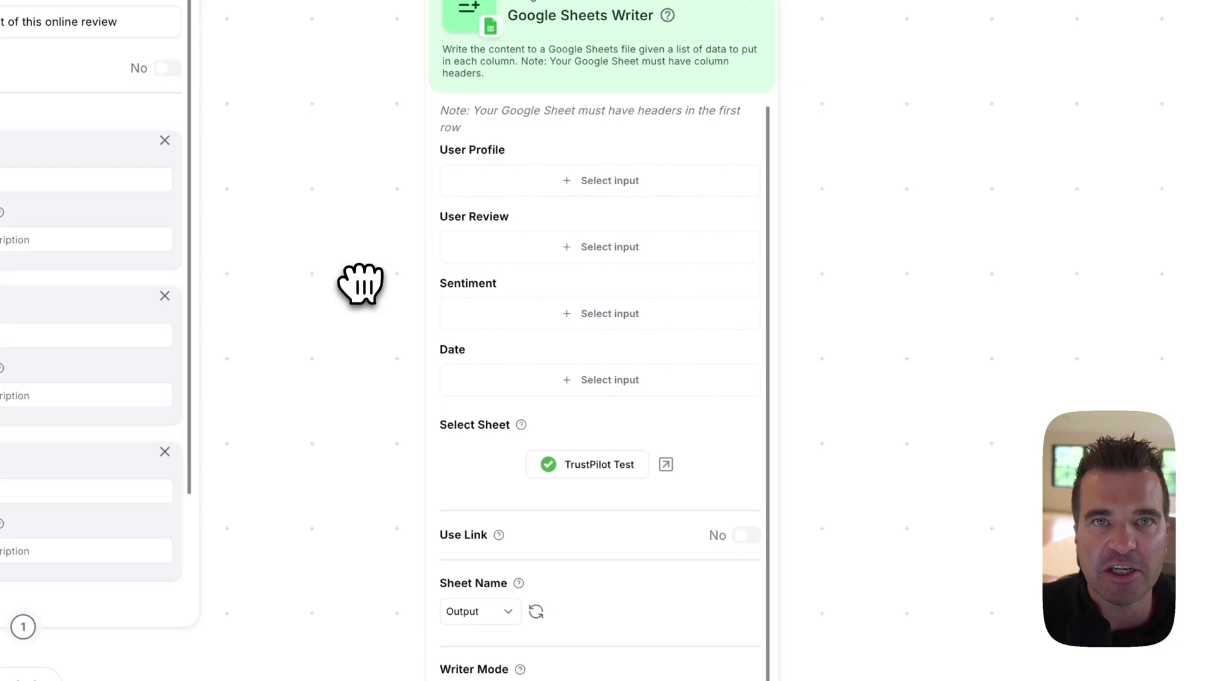
Step: Reposition the Google Sheets Writer node and connect the Categorize Sentiment node's output to it
{"action": "scroll", "coordinate": [353, 232], "scroll_direction": "down", "scroll_amount": 2}
{"action": "left_click_drag", "start_coordinate": [350, 226], "coordinate": [447, 318]}
{"action": "left_click_drag", "start_coordinate": [622, 183], "coordinate": [735, 531]}
{"action": "left_click_drag", "start_coordinate": [426, 271], "coordinate": [497, 194]}
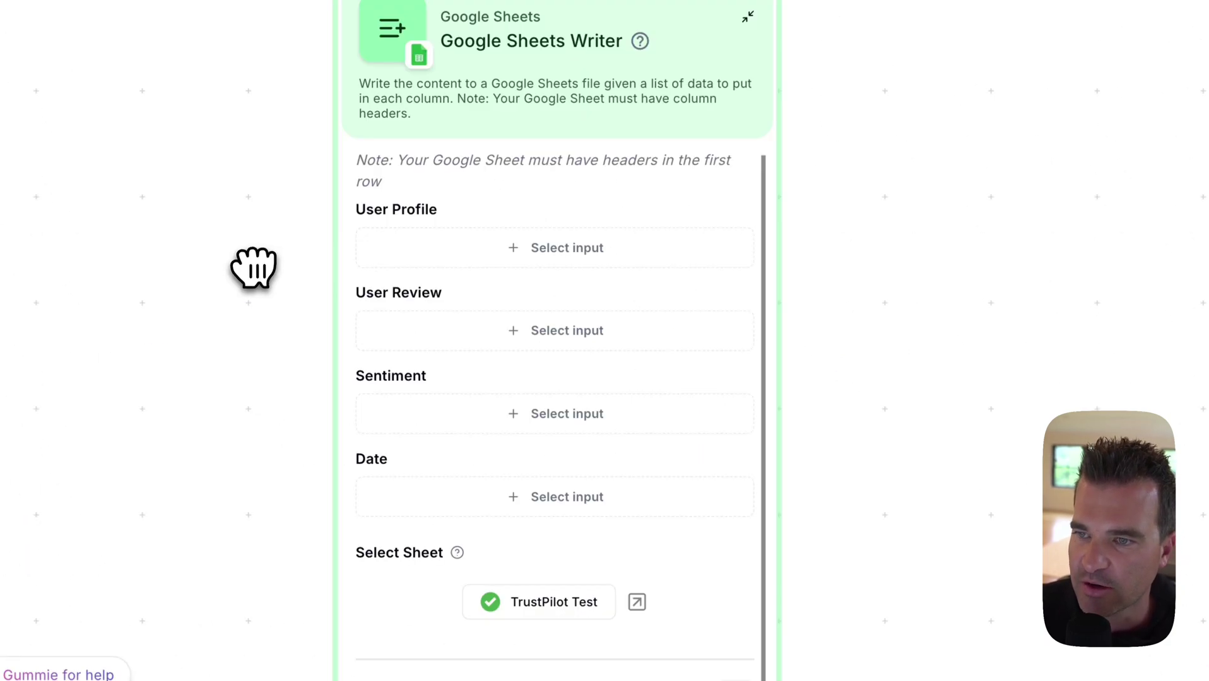
Step: Set the Google Sheets Writer's mode to Add New Rows and map Selected Category List to its Sentiment column
{"action": "left_click", "coordinate": [494, 105]}
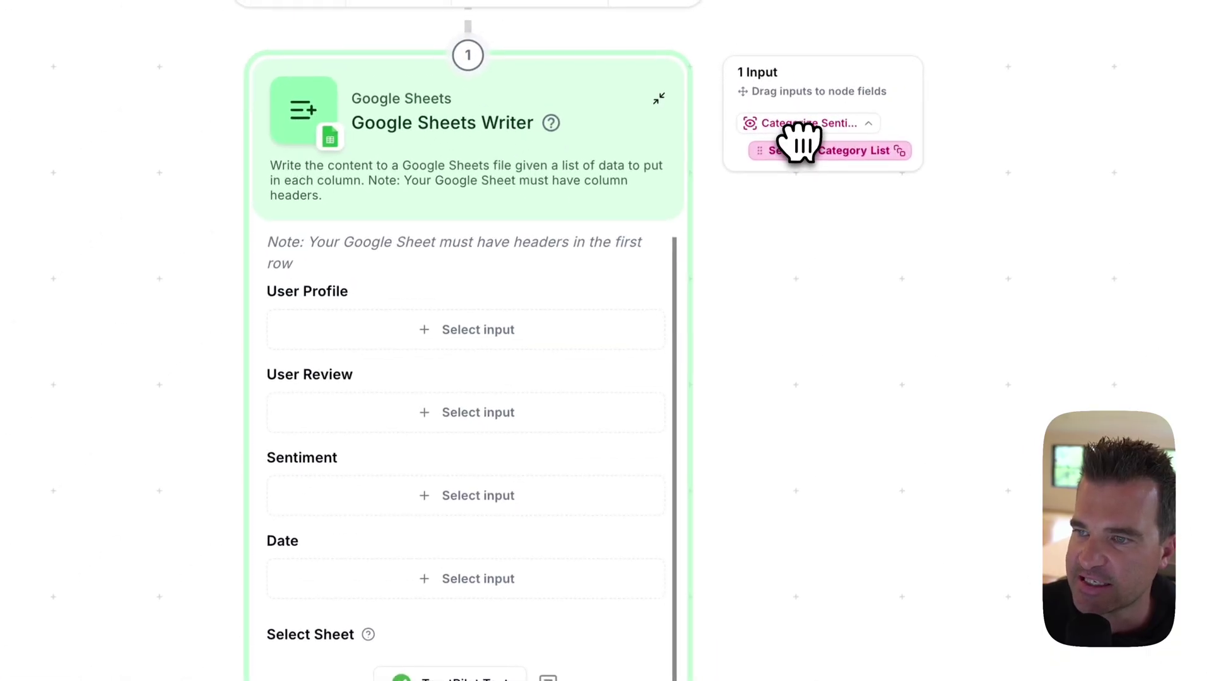
{"action": "left_click_drag", "start_coordinate": [776, 452], "coordinate": [732, 131]}
{"action": "mouse_move", "coordinate": [331, 535]}
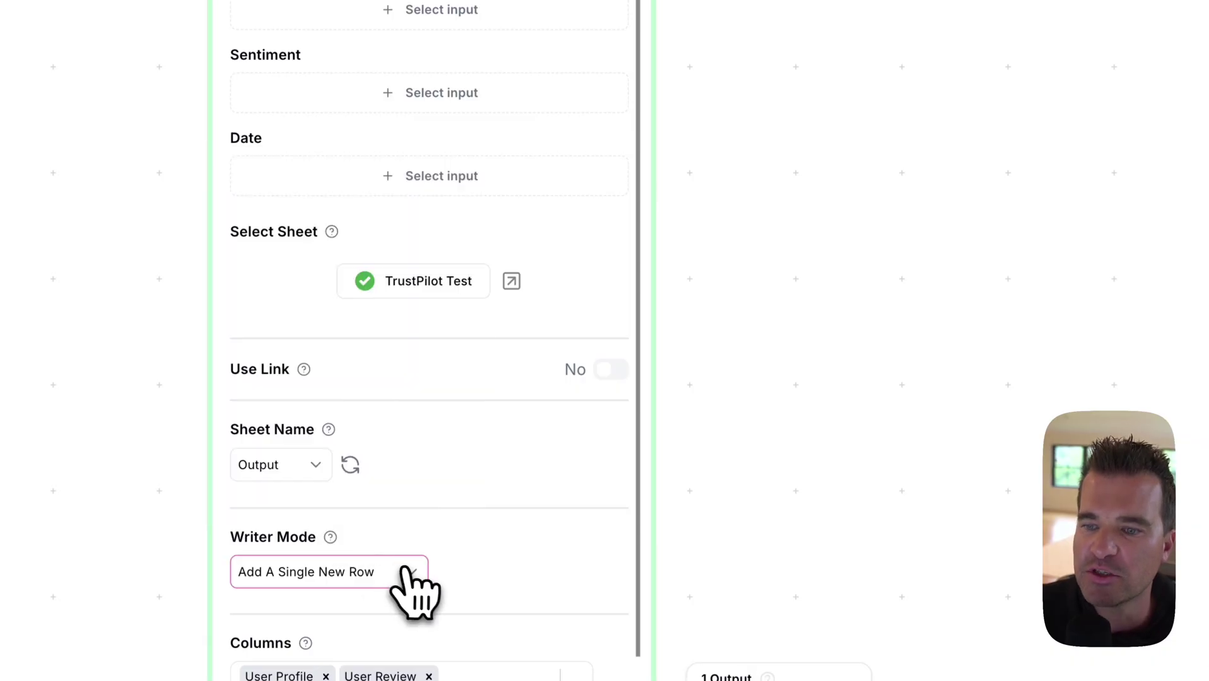
{"action": "left_click", "coordinate": [314, 610]}
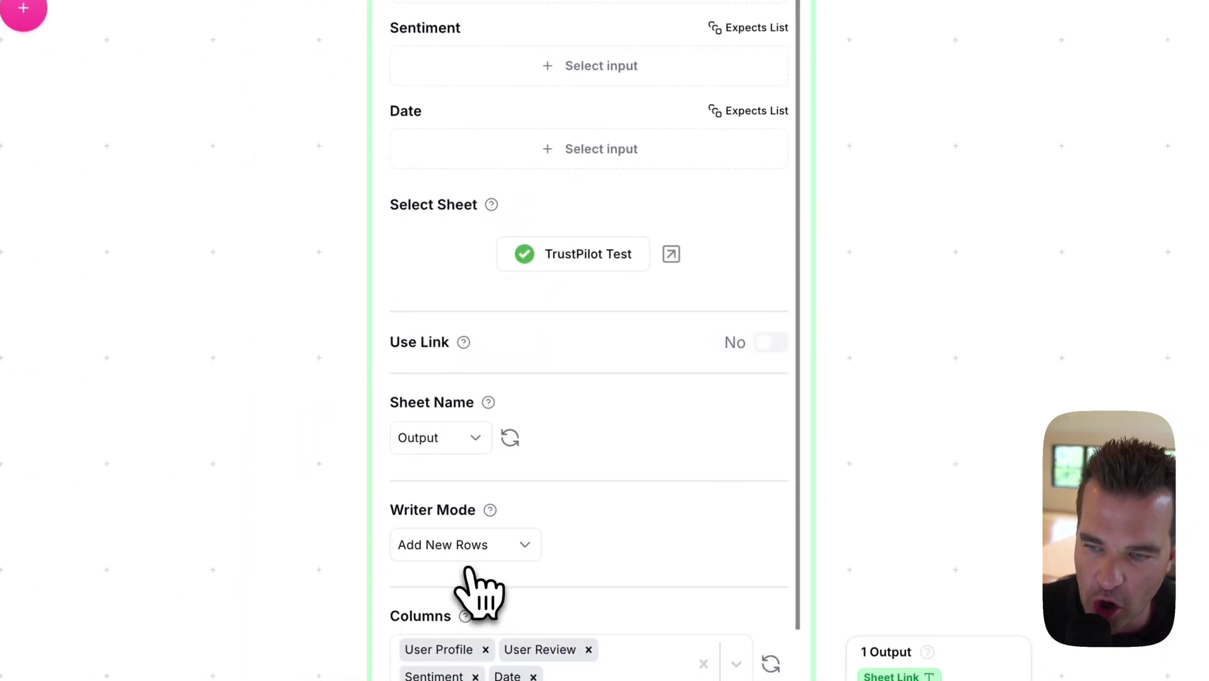
{"action": "scroll", "coordinate": [270, 157], "scroll_direction": "down", "scroll_amount": 2}
{"action": "left_click_drag", "start_coordinate": [275, 142], "coordinate": [294, 482]}
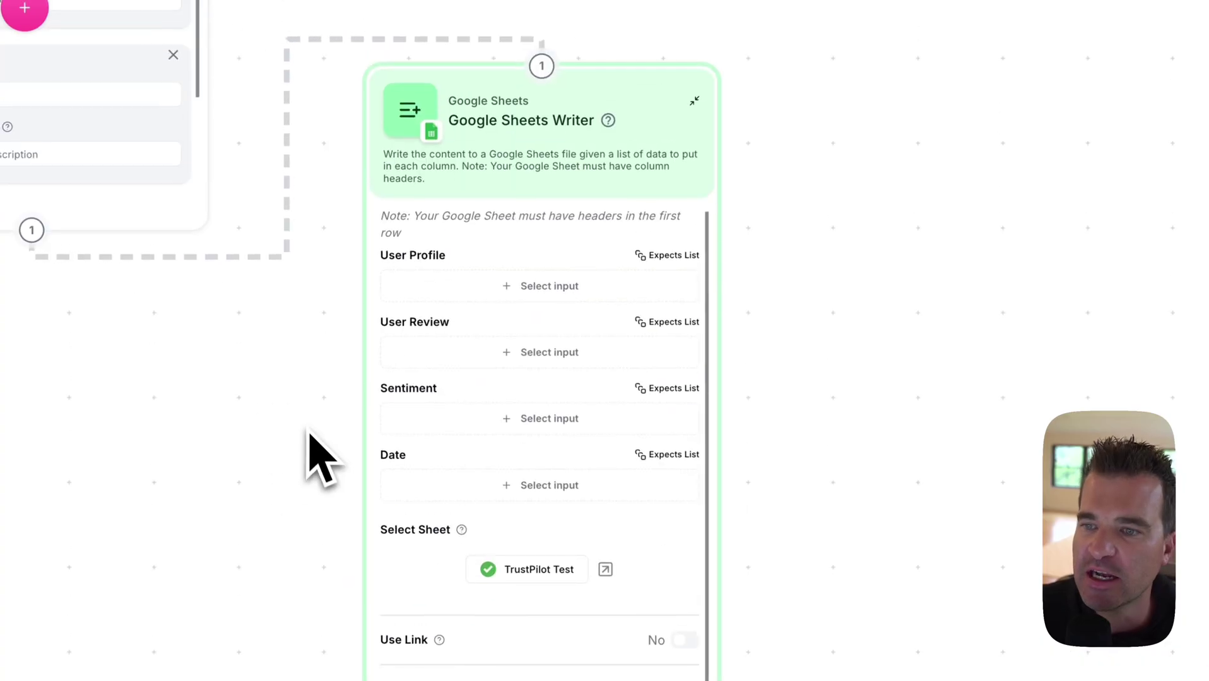
{"action": "mouse_move", "coordinate": [512, 390]}
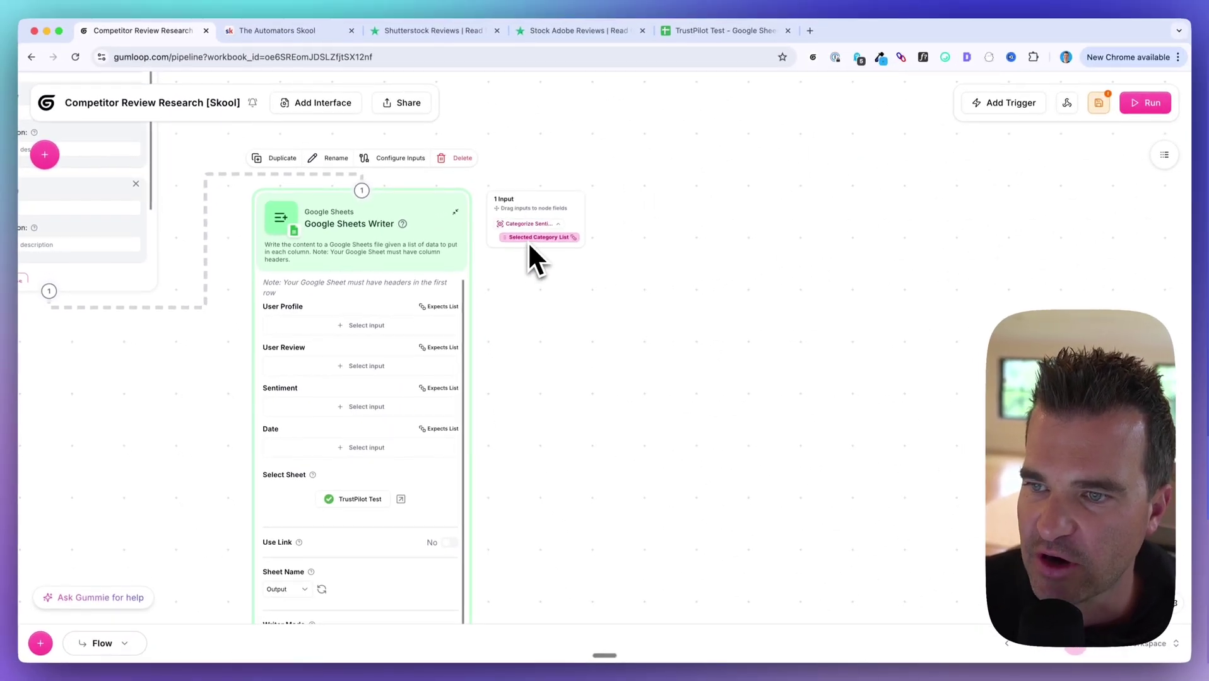
{"action": "left_click_drag", "start_coordinate": [530, 240], "coordinate": [363, 408]}
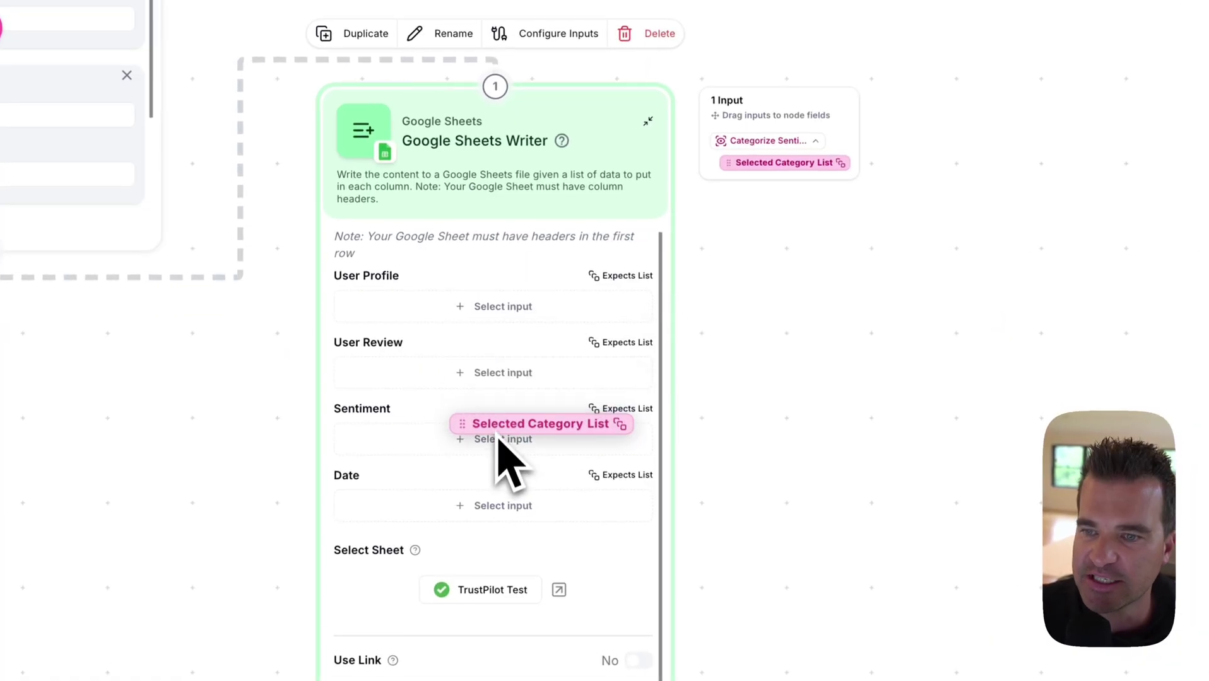
Step: Connect AI Web Research to the Google Sheets Writer and map reviewer profile URLs, review texts and review dates to User Profile, User Review and Date
{"action": "left_click_drag", "start_coordinate": [499, 441], "coordinate": [496, 453]}
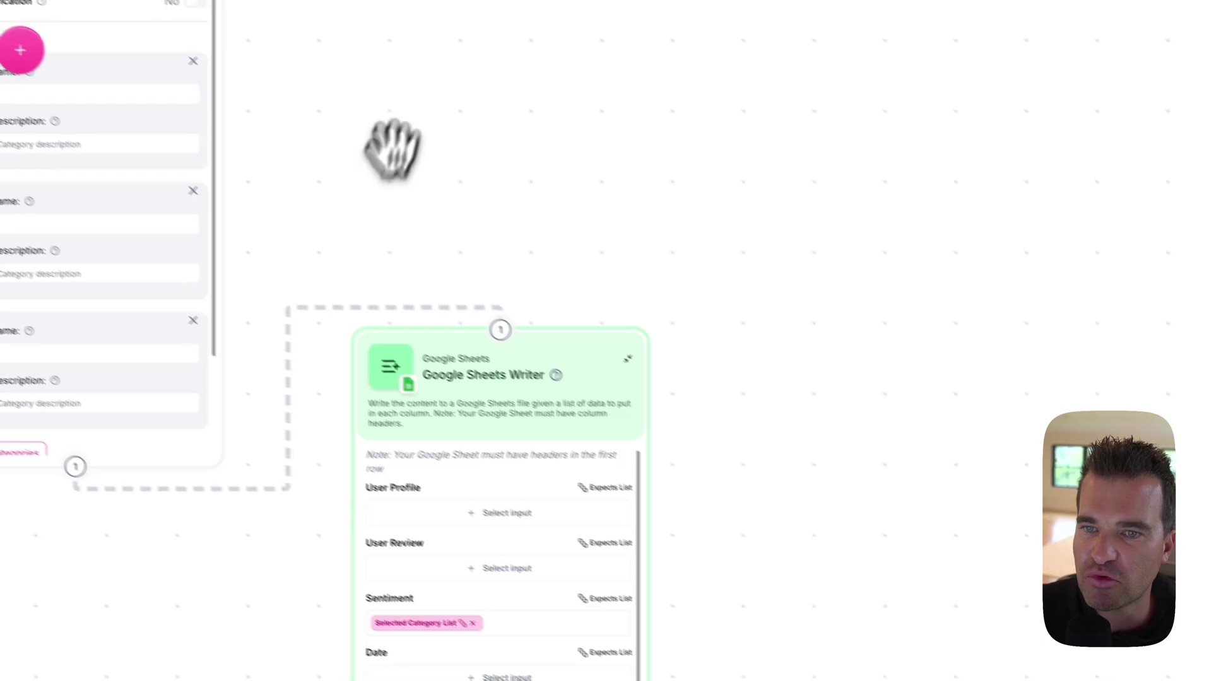
{"action": "left_click_drag", "start_coordinate": [437, 107], "coordinate": [450, 474]}
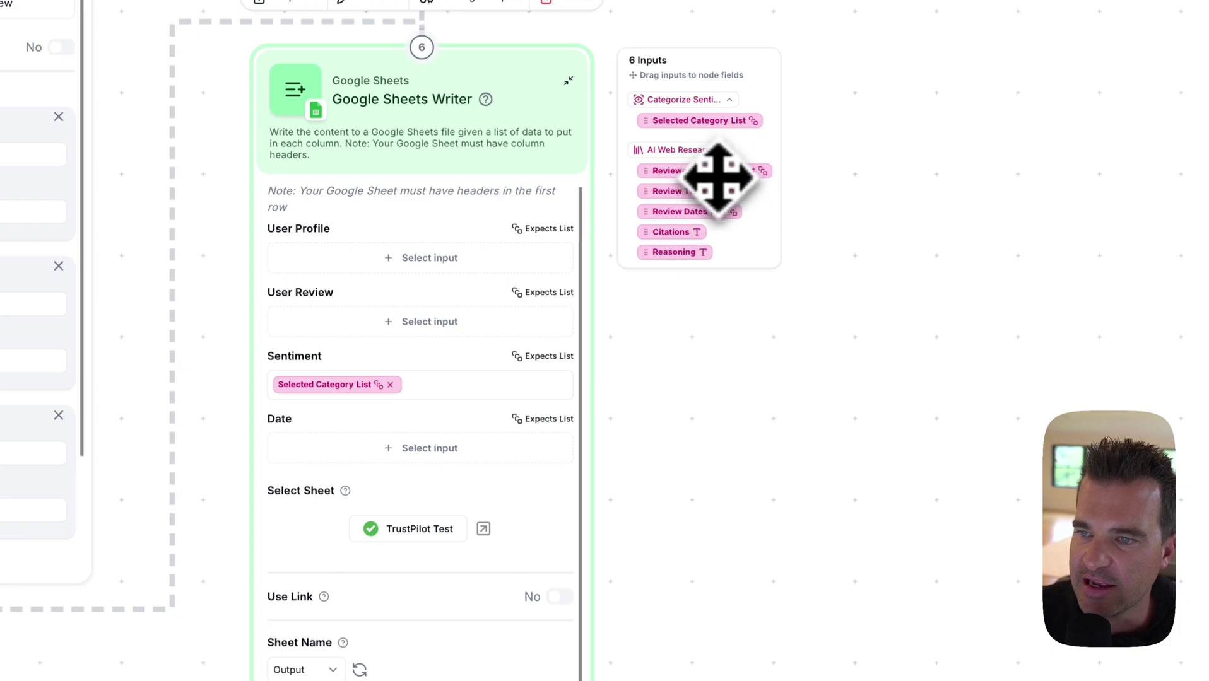
{"action": "left_click_drag", "start_coordinate": [719, 176], "coordinate": [424, 272]}
{"action": "left_click_drag", "start_coordinate": [685, 192], "coordinate": [390, 327]}
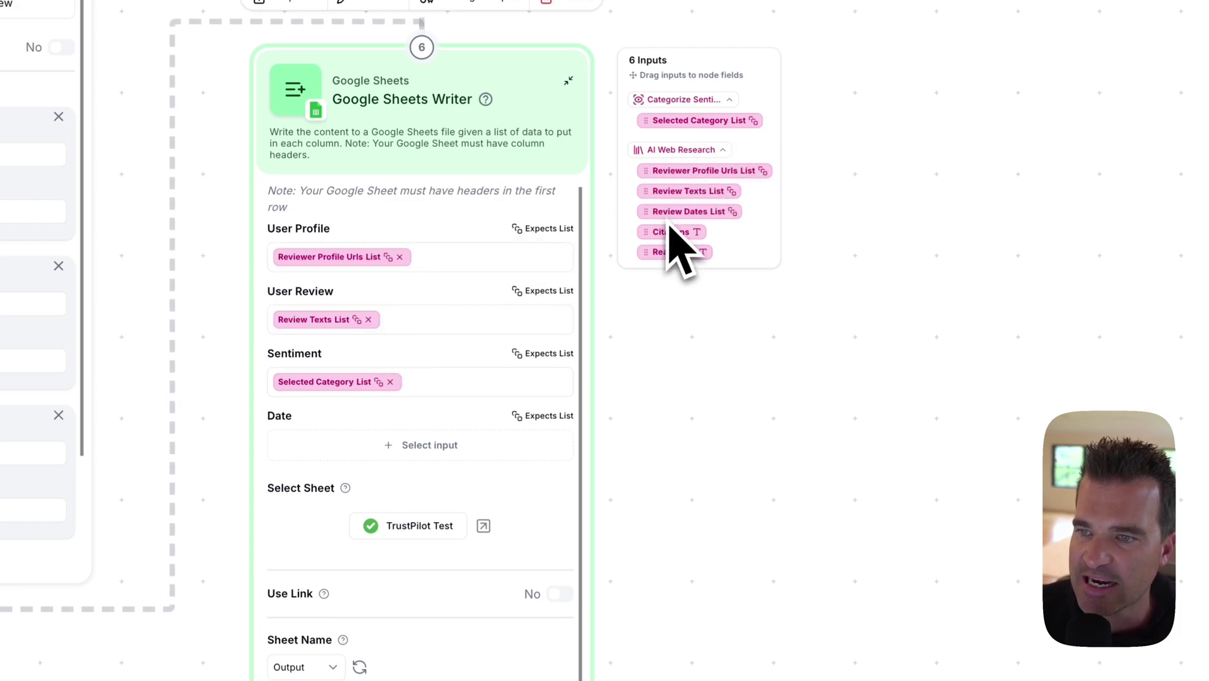
{"action": "left_click_drag", "start_coordinate": [667, 219], "coordinate": [371, 459]}
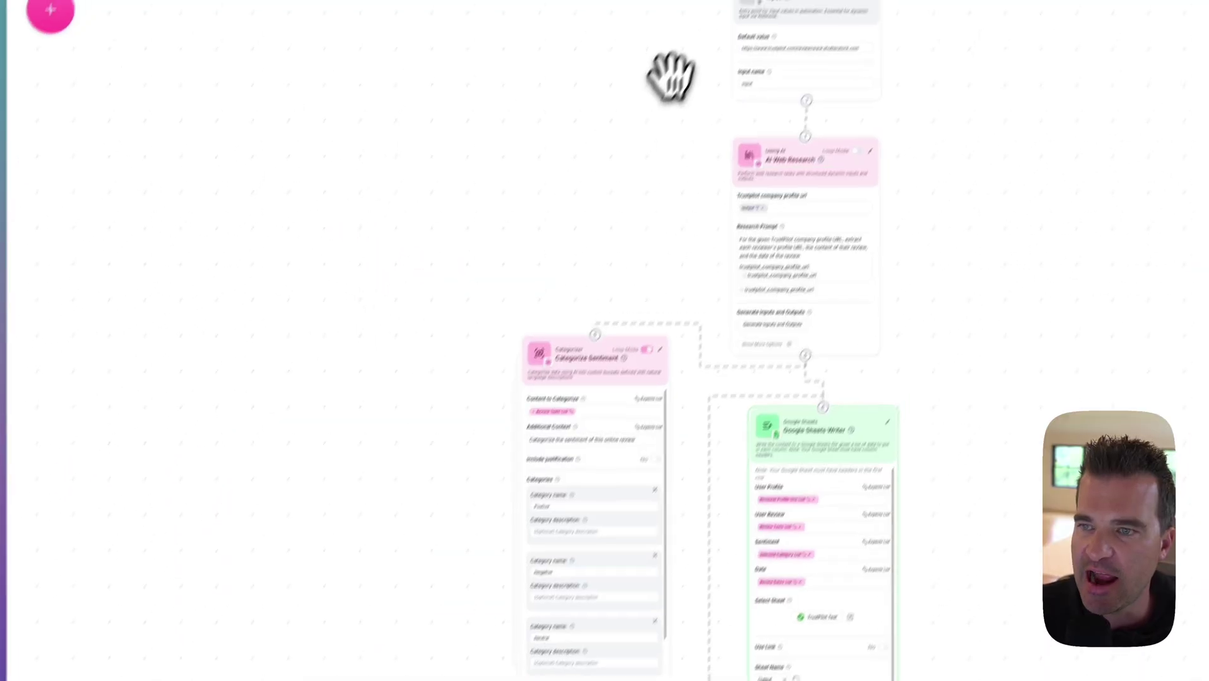
Step: Examine the Input node's default Trustpilot URL at the start of the flow
{"action": "left_click_drag", "start_coordinate": [681, 62], "coordinate": [544, 312]}
{"action": "scroll", "coordinate": [610, 194], "scroll_direction": "up", "scroll_amount": 5}
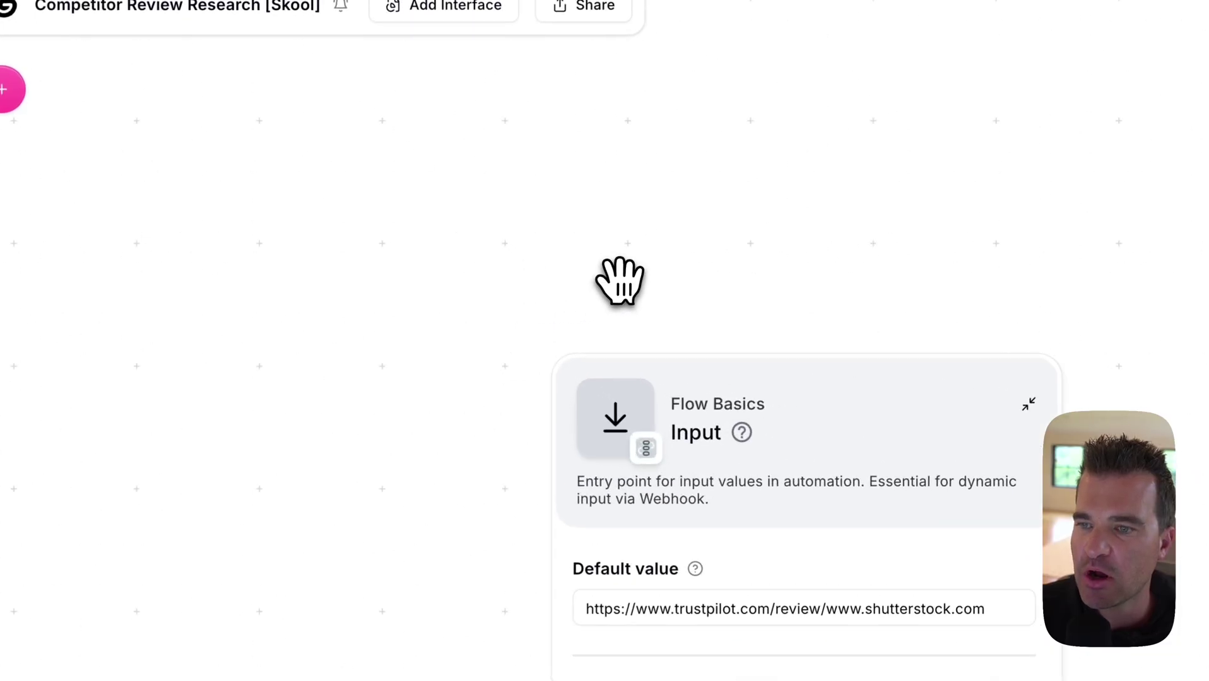
{"action": "left_click_drag", "start_coordinate": [621, 278], "coordinate": [431, 121]}
{"action": "scroll", "coordinate": [431, 121], "scroll_direction": "up", "scroll_amount": 2}
{"action": "left_click", "coordinate": [437, 260]}
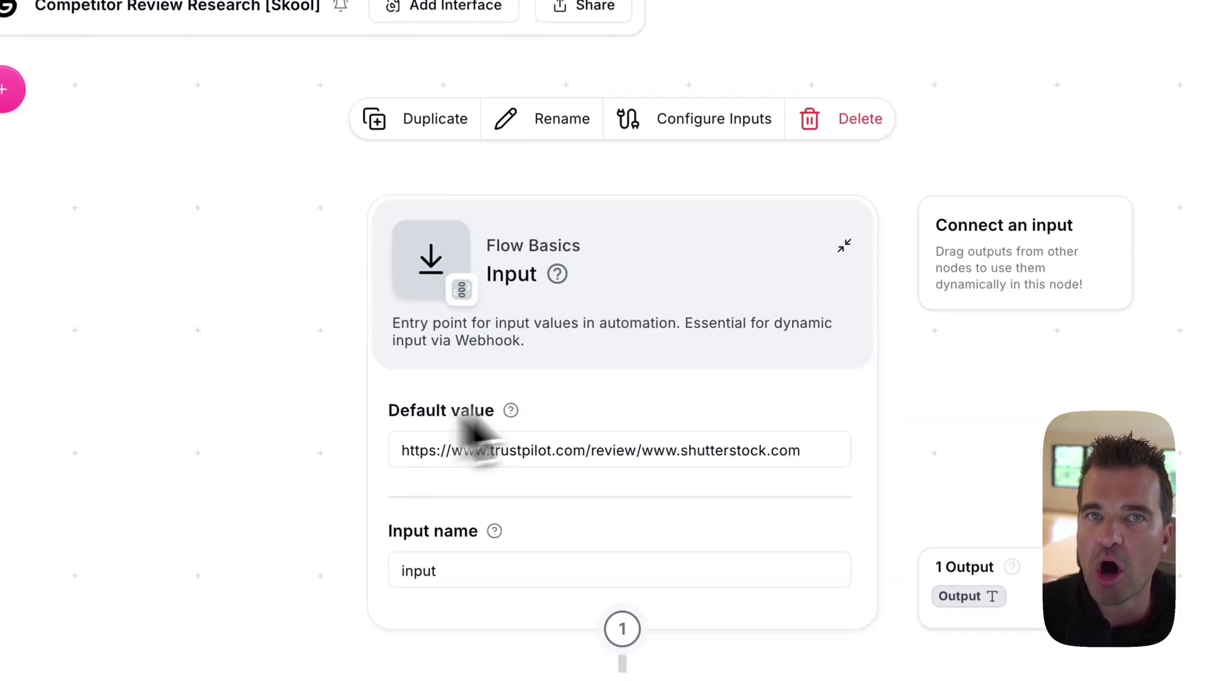
{"action": "left_click", "coordinate": [1016, 267]}
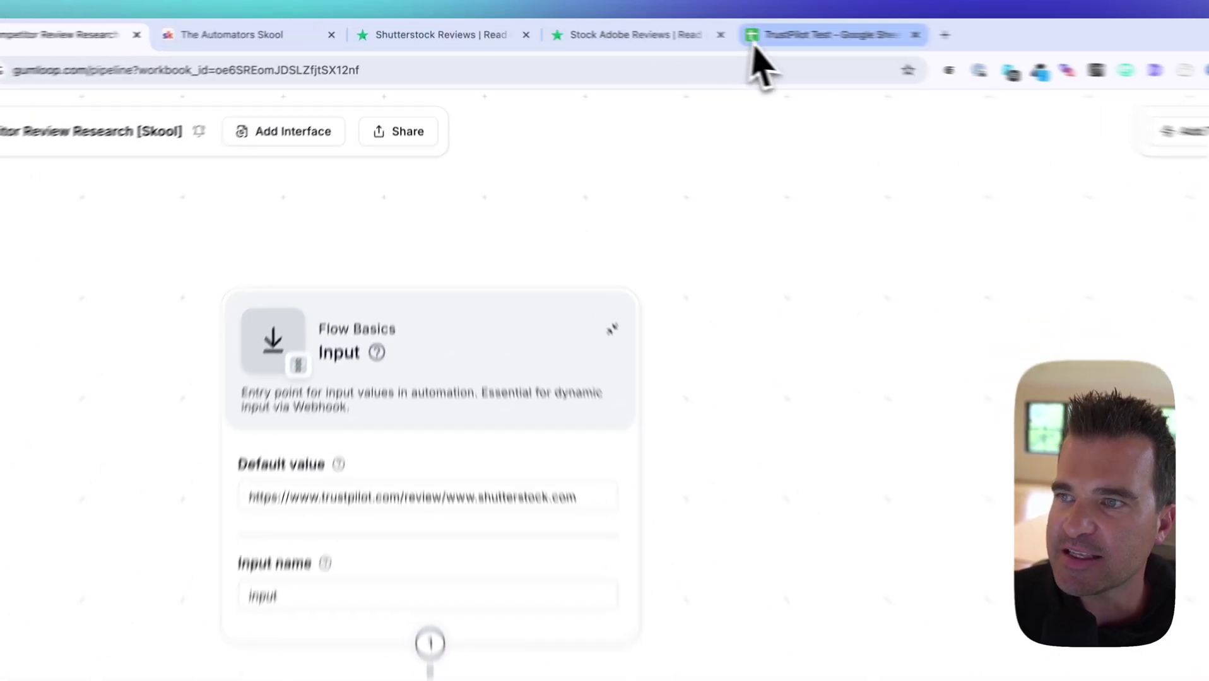
Step: Place the TrustPilot Test spreadsheet beside Gumloop in the browser and examine the company review URLs on its Input sheet
{"action": "left_click_drag", "start_coordinate": [678, 30], "coordinate": [340, 39]}
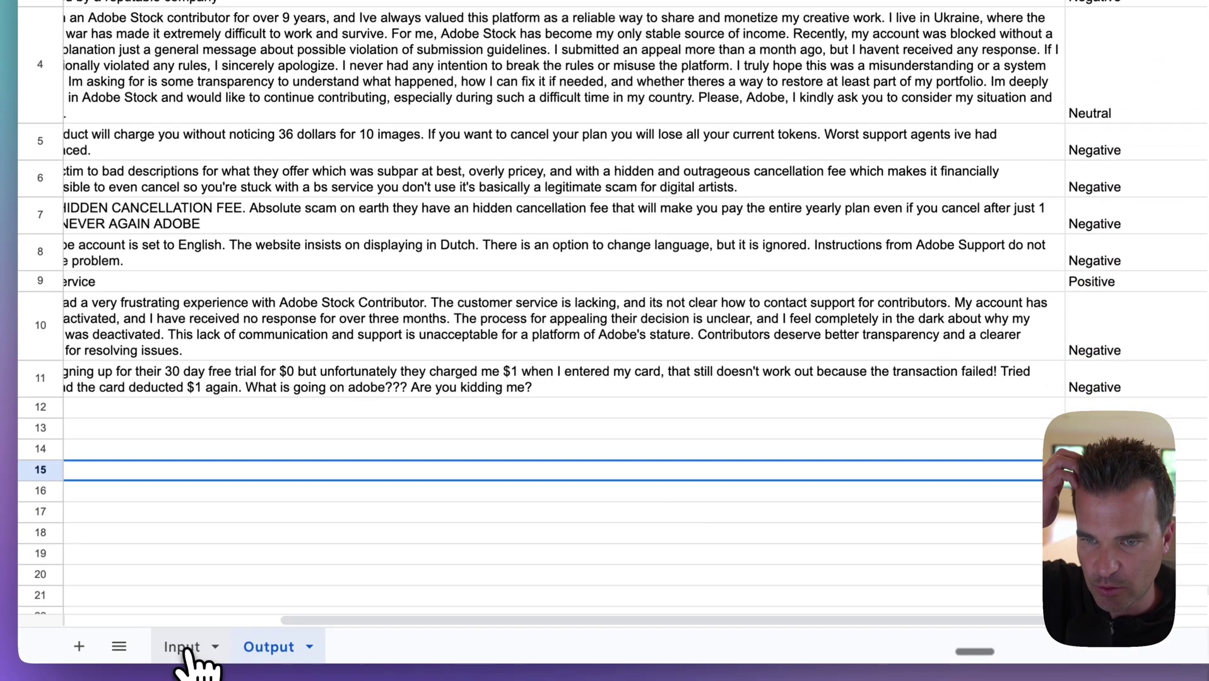
{"action": "left_click", "coordinate": [183, 655]}
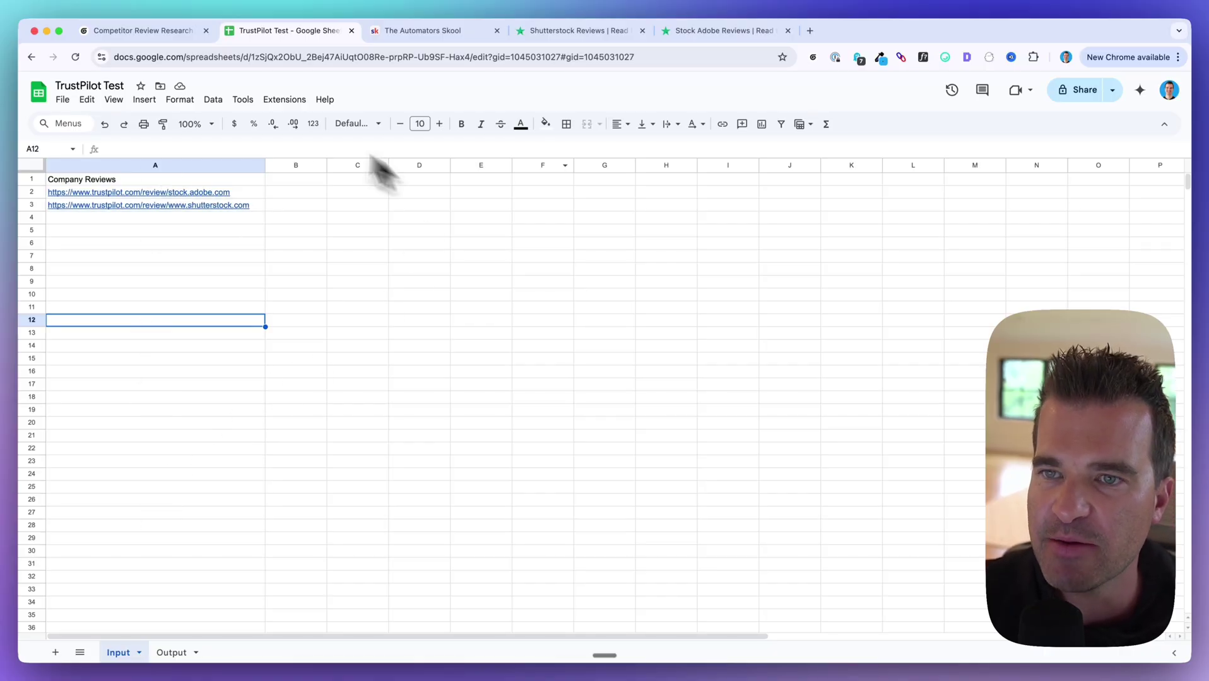
{"action": "left_click", "coordinate": [296, 487]}
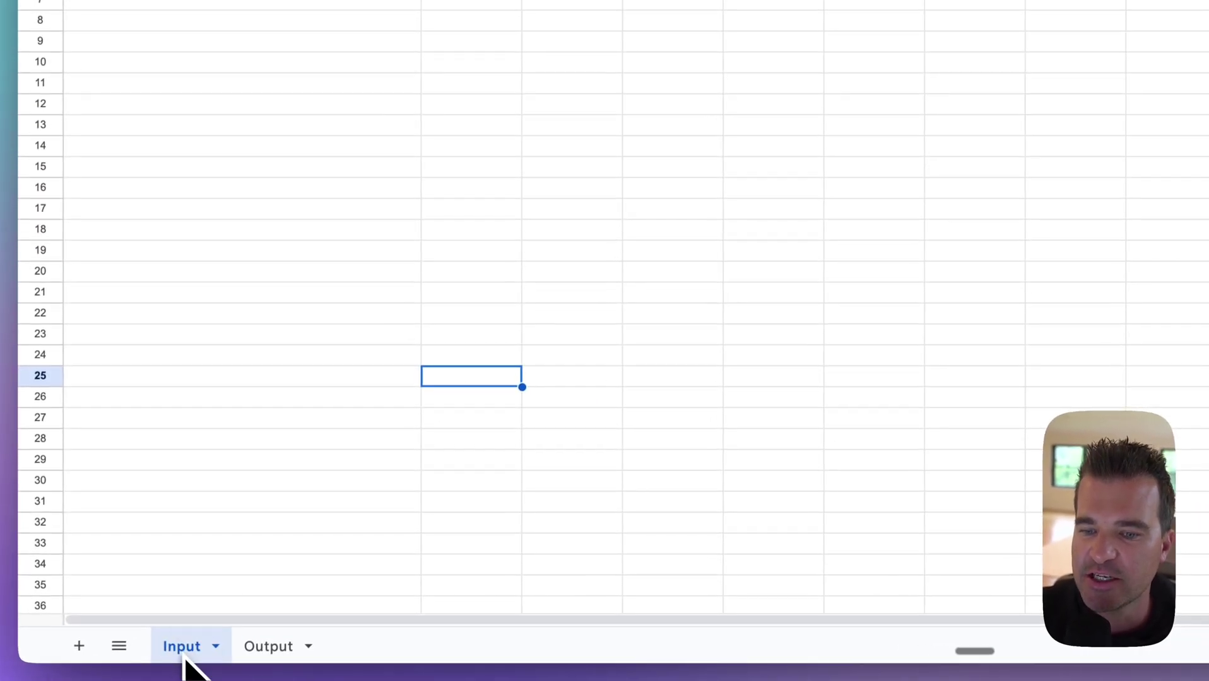
{"action": "left_click_drag", "start_coordinate": [195, 181], "coordinate": [199, 524]}
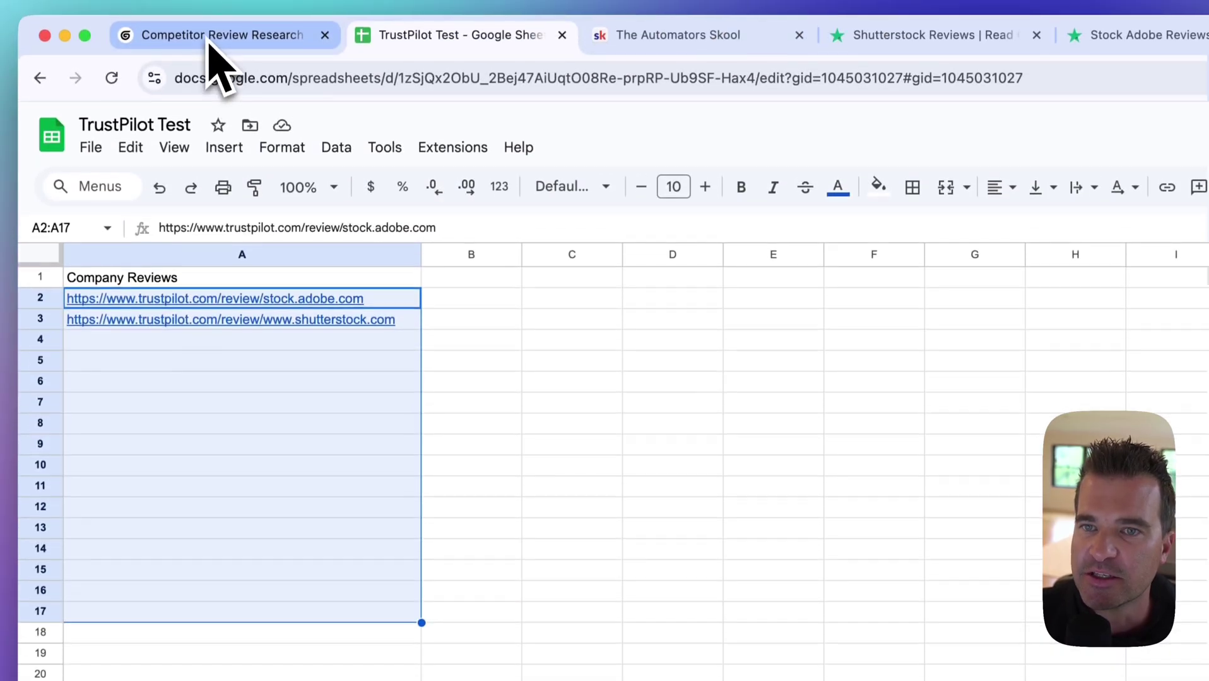
{"action": "left_click", "coordinate": [467, 434]}
{"action": "left_click_drag", "start_coordinate": [318, 306], "coordinate": [318, 521]}
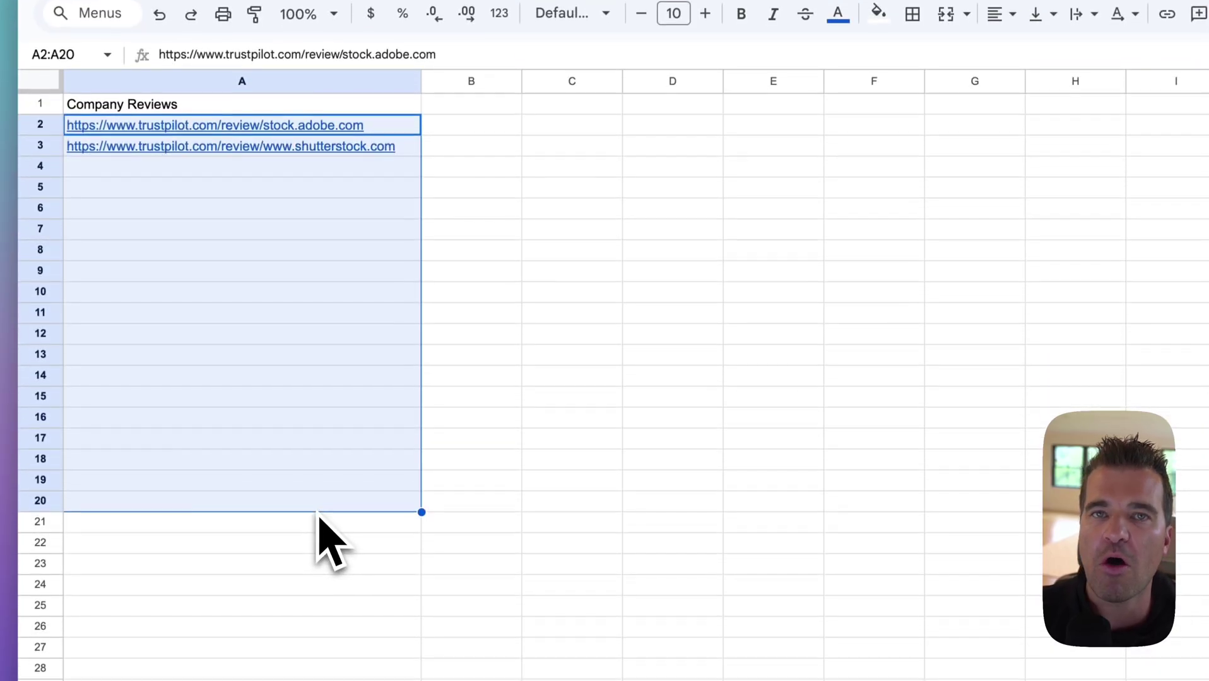
Step: Return to Gumloop, add a subflow named Input and rename the existing flow to Research Company
{"action": "left_click", "coordinate": [208, 32]}
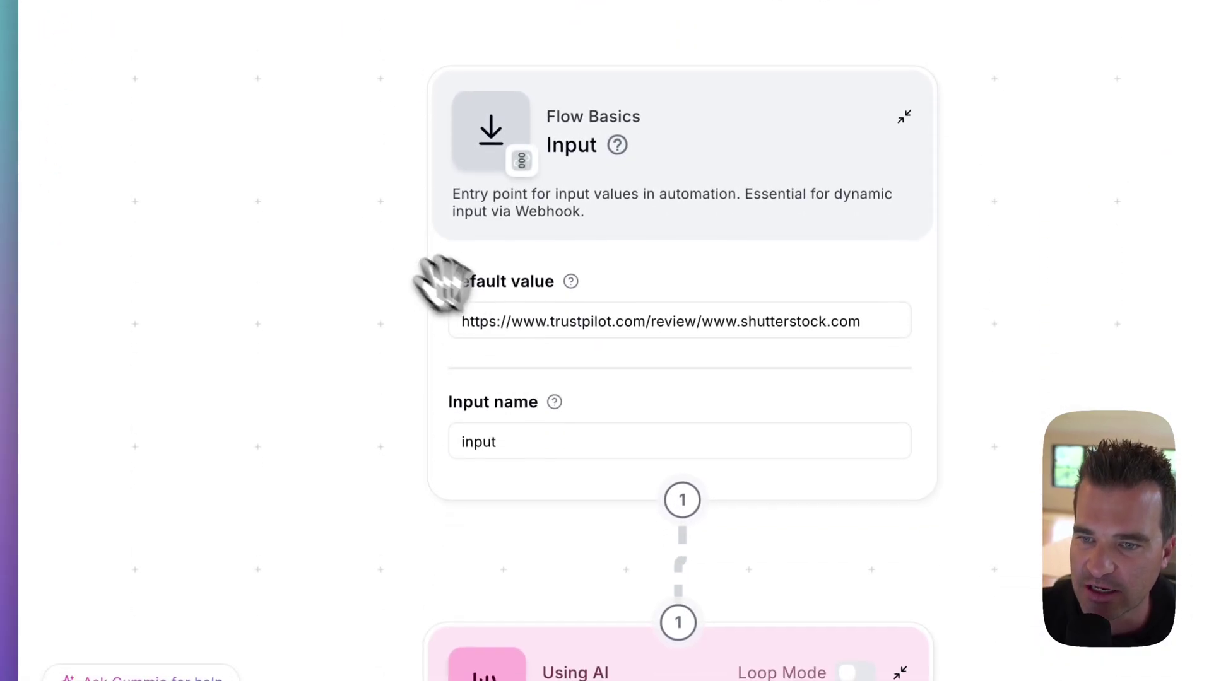
{"action": "scroll", "coordinate": [297, 325], "scroll_direction": "down", "scroll_amount": 3}
{"action": "left_click_drag", "start_coordinate": [297, 325], "coordinate": [407, 203]}
{"action": "scroll", "coordinate": [327, 213], "scroll_direction": "down", "scroll_amount": 2}
{"action": "scroll", "coordinate": [407, 202], "scroll_direction": "down", "scroll_amount": 1}
{"action": "scroll", "coordinate": [398, 265], "scroll_direction": "down", "scroll_amount": 1}
{"action": "left_click_drag", "start_coordinate": [397, 292], "coordinate": [400, 207]}
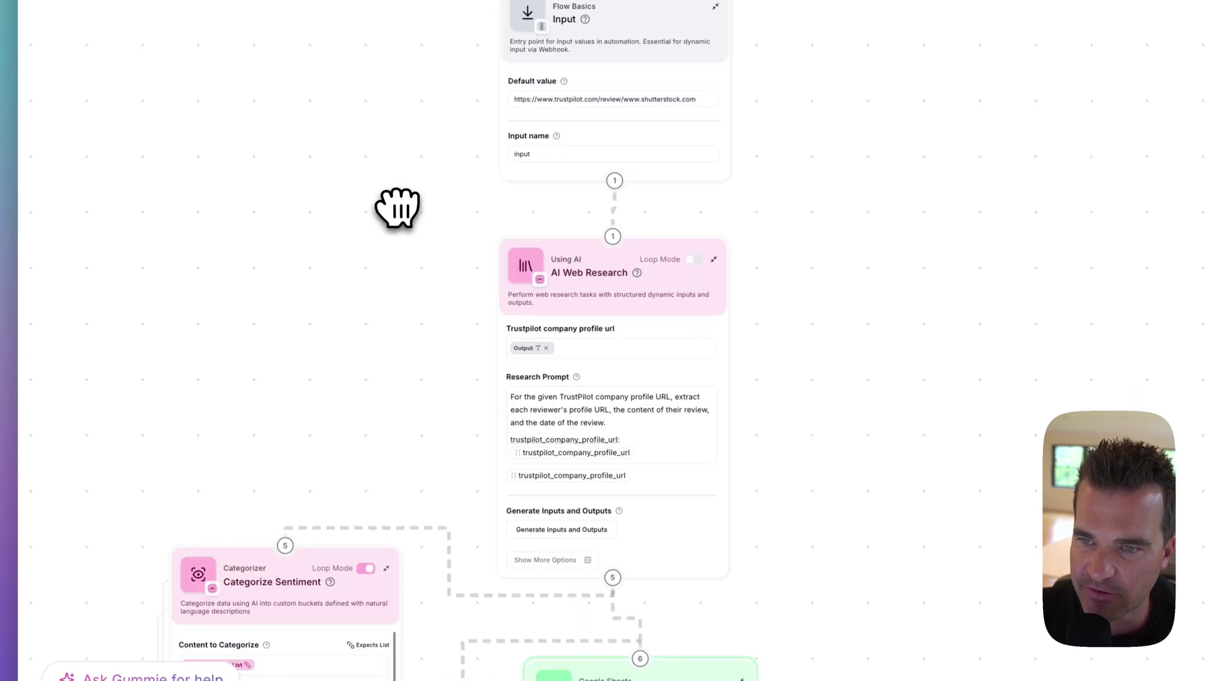
{"action": "scroll", "coordinate": [402, 189], "scroll_direction": "up", "scroll_amount": 2}
{"action": "left_click_drag", "start_coordinate": [413, 117], "coordinate": [401, 200]}
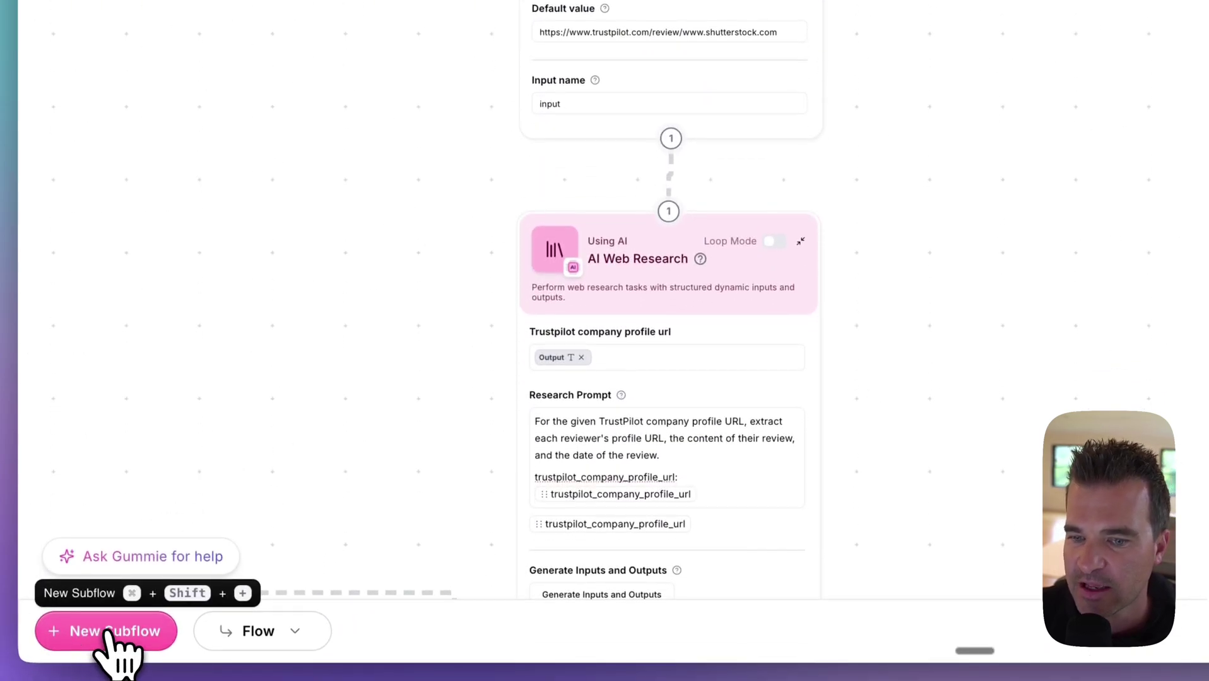
{"action": "left_click", "coordinate": [115, 632]}
{"action": "left_click", "coordinate": [351, 631]}
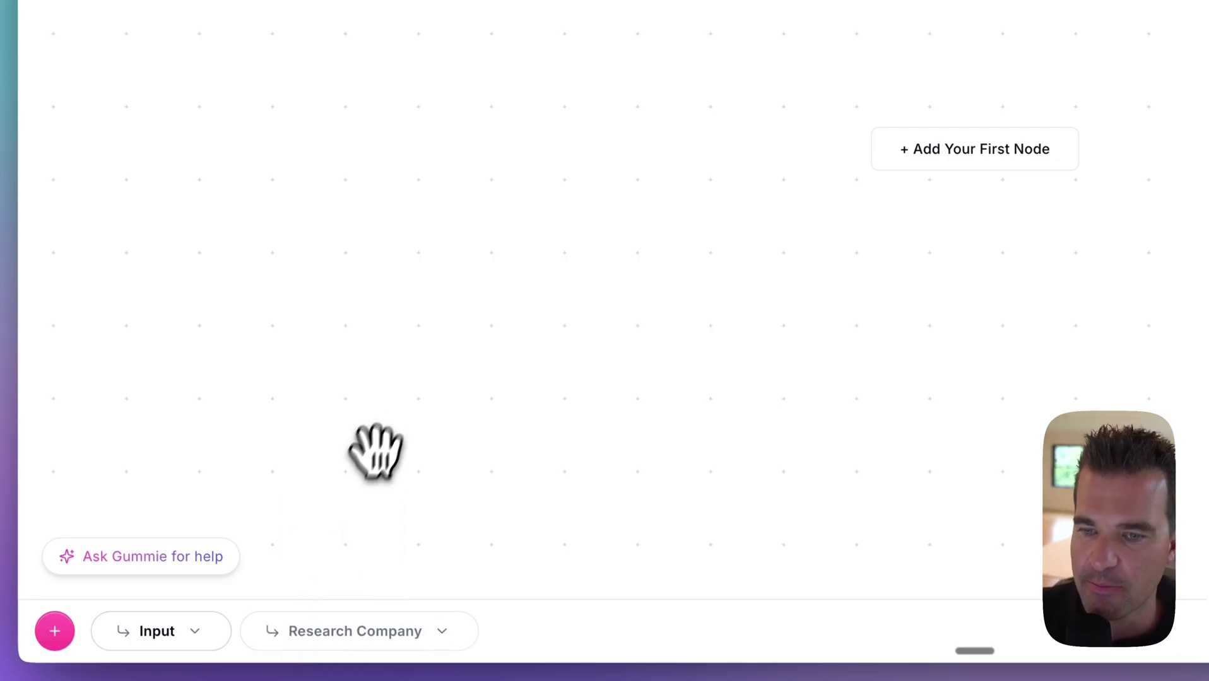
Step: Review the nodes in the Research Company subflow and reopen the empty Input subflow
{"action": "left_click", "coordinate": [371, 642]}
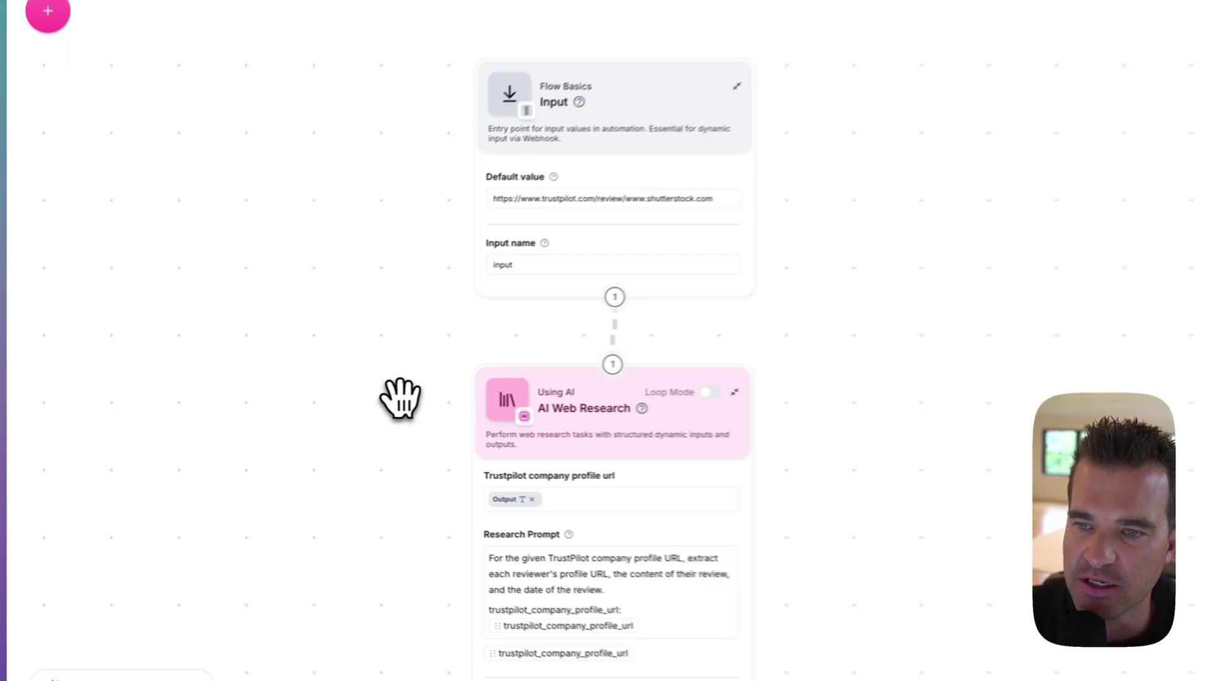
{"action": "scroll", "coordinate": [272, 403], "scroll_direction": "down", "scroll_amount": 1}
{"action": "left_click_drag", "start_coordinate": [272, 412], "coordinate": [284, 262]}
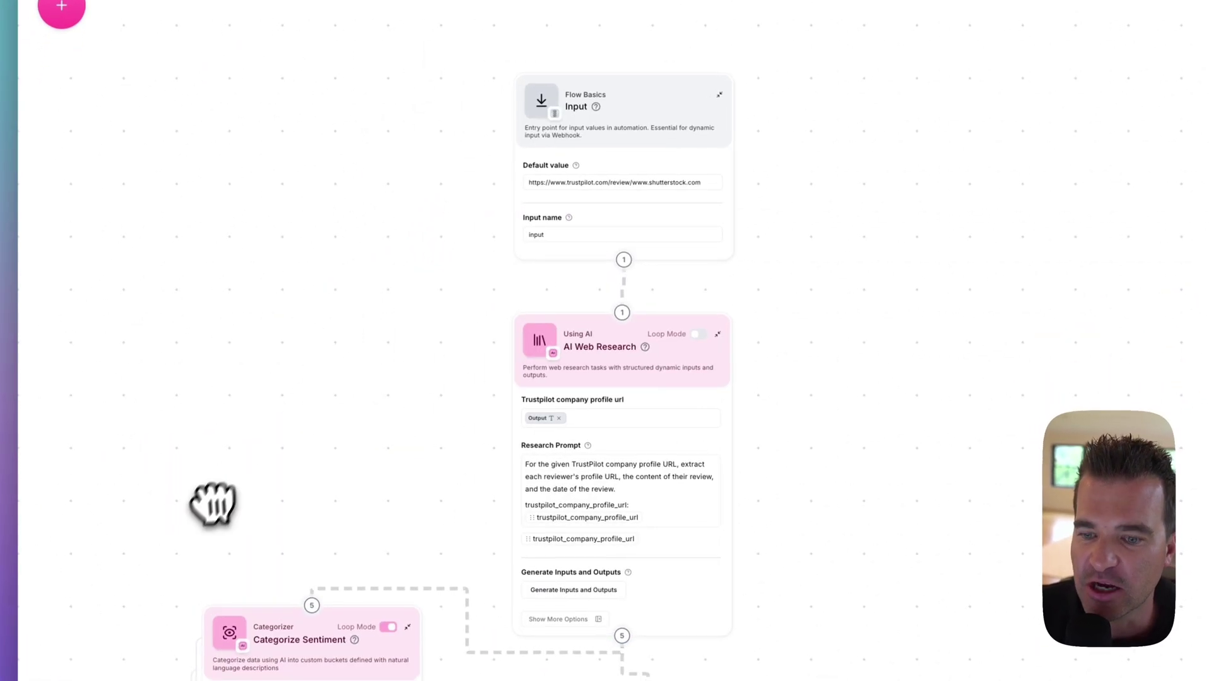
{"action": "mouse_move", "coordinate": [503, 406]}
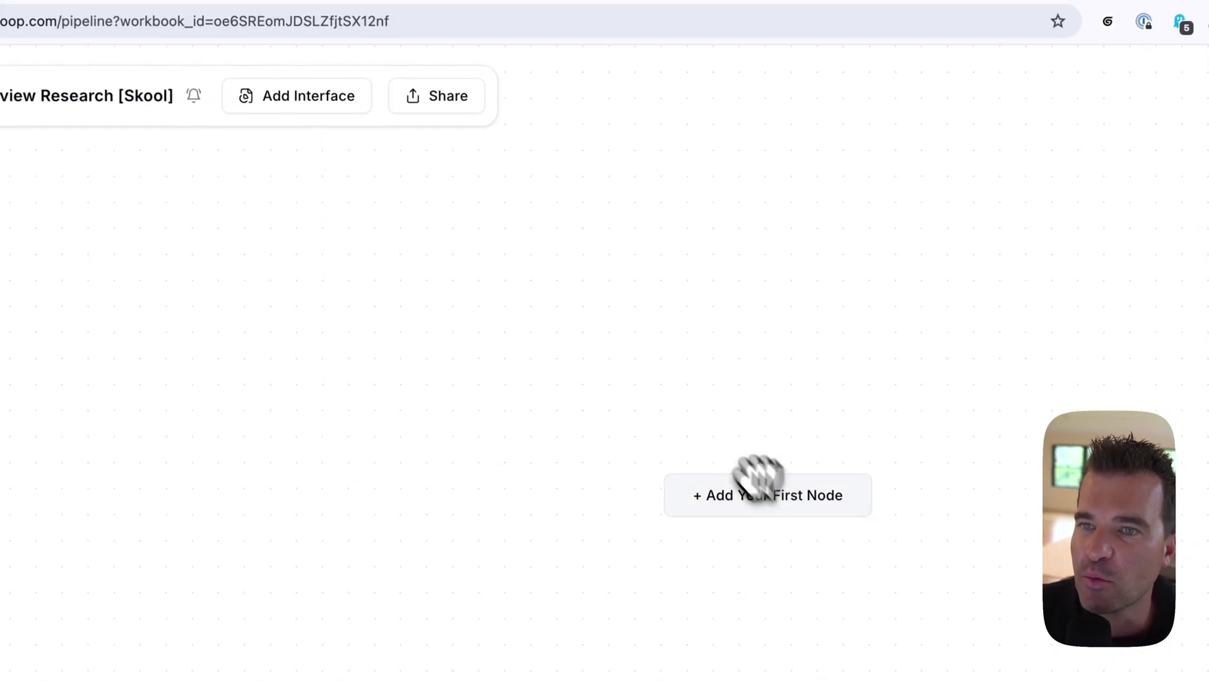
Step: Switch to the TrustPilot Test spreadsheet and recheck the Company Reviews column that the Input subflow has to read
{"action": "left_click", "coordinate": [381, 41]}
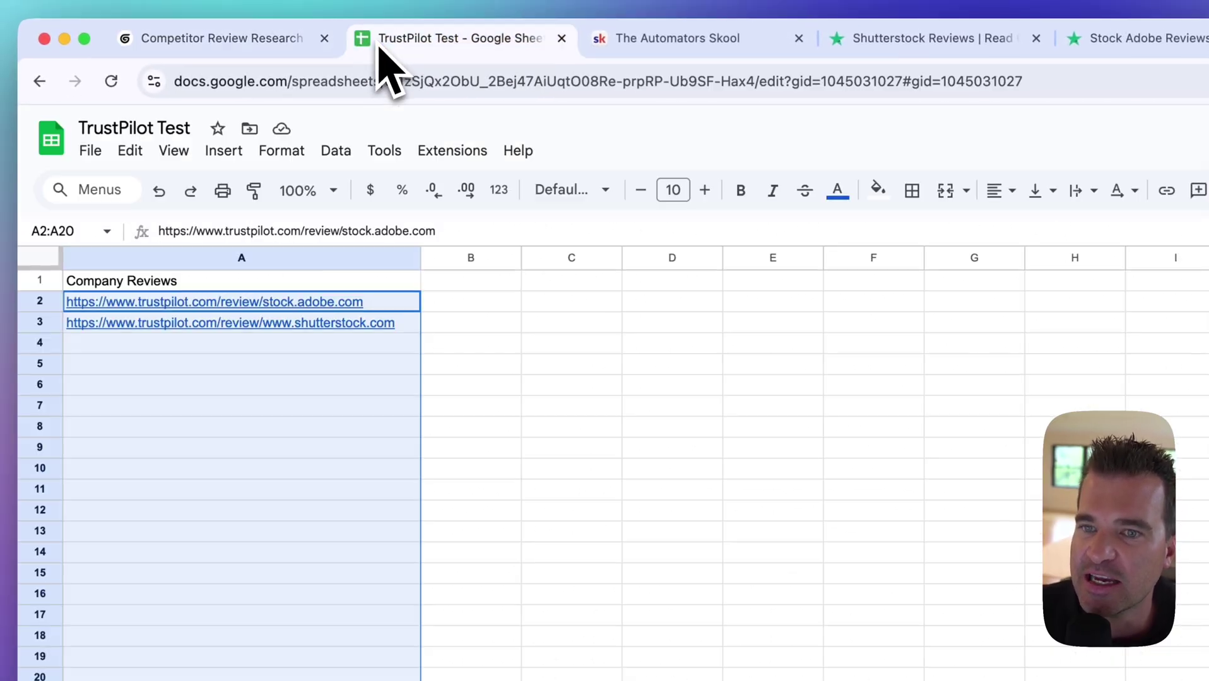
{"action": "left_click", "coordinate": [225, 389]}
{"action": "left_click_drag", "start_coordinate": [225, 304], "coordinate": [239, 599]}
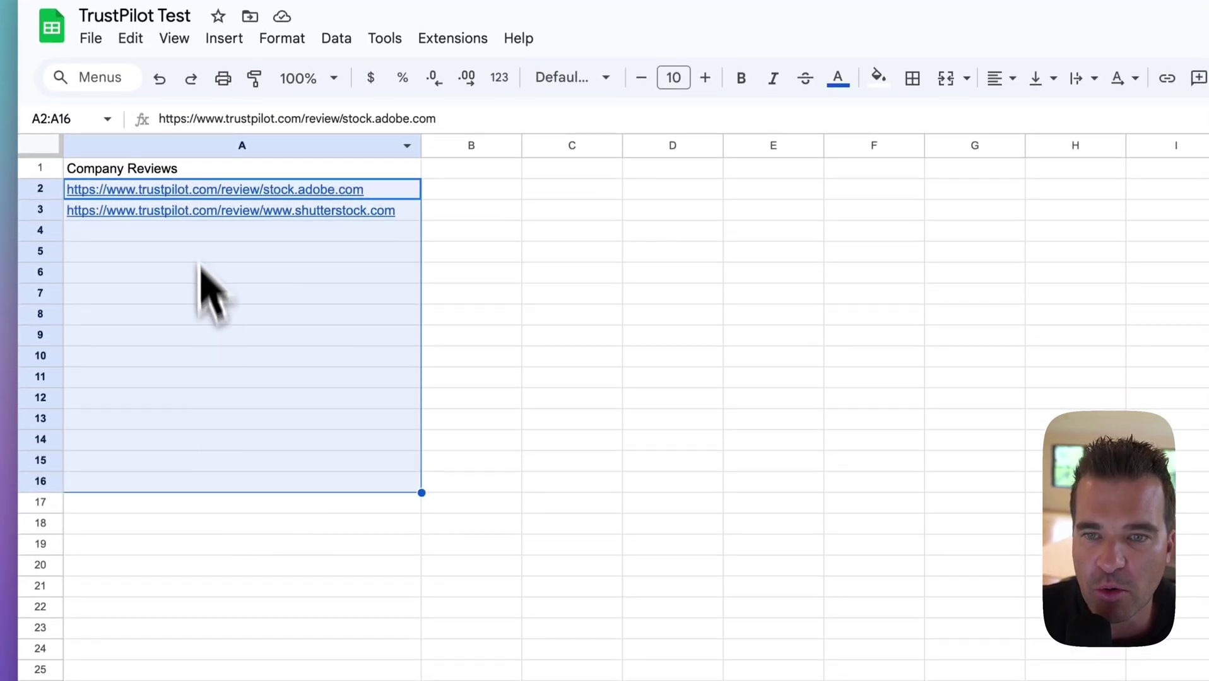
{"action": "mouse_move", "coordinate": [190, 204]}
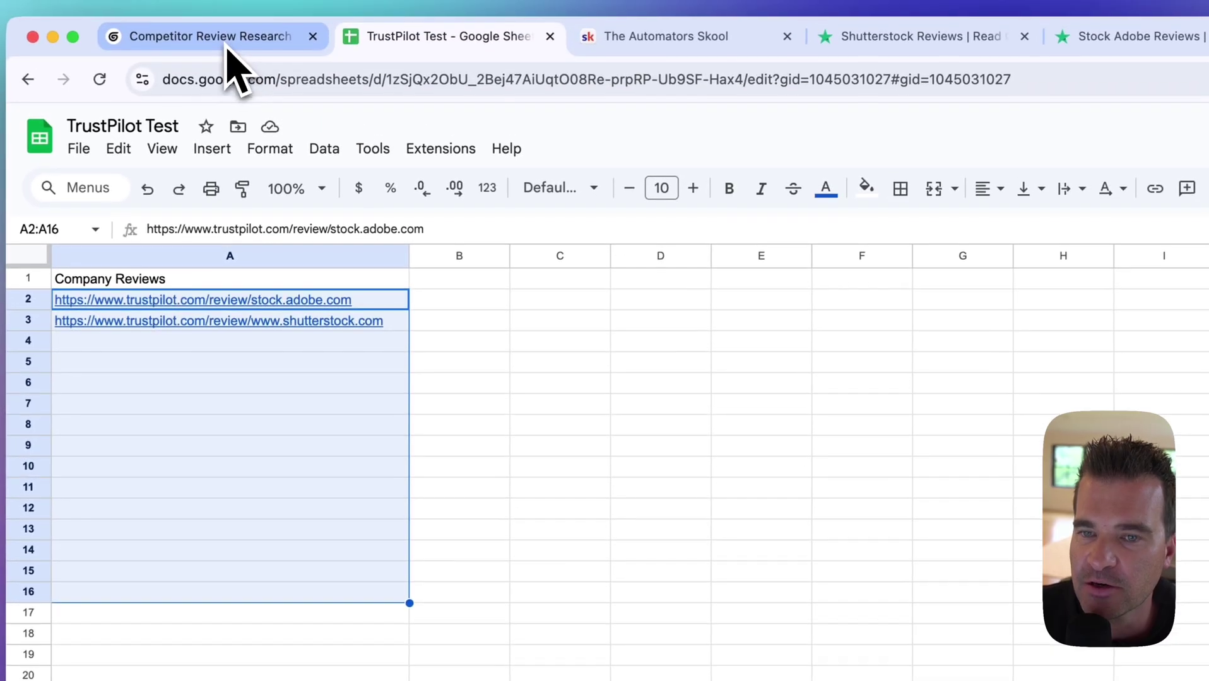
Step: Return to Gumloop and add a Google Sheets Reader node to the Input subflow by searching for "sheets"
{"action": "left_click", "coordinate": [229, 40]}
{"action": "left_click", "coordinate": [804, 441]}
{"action": "type", "text": "sheets"}
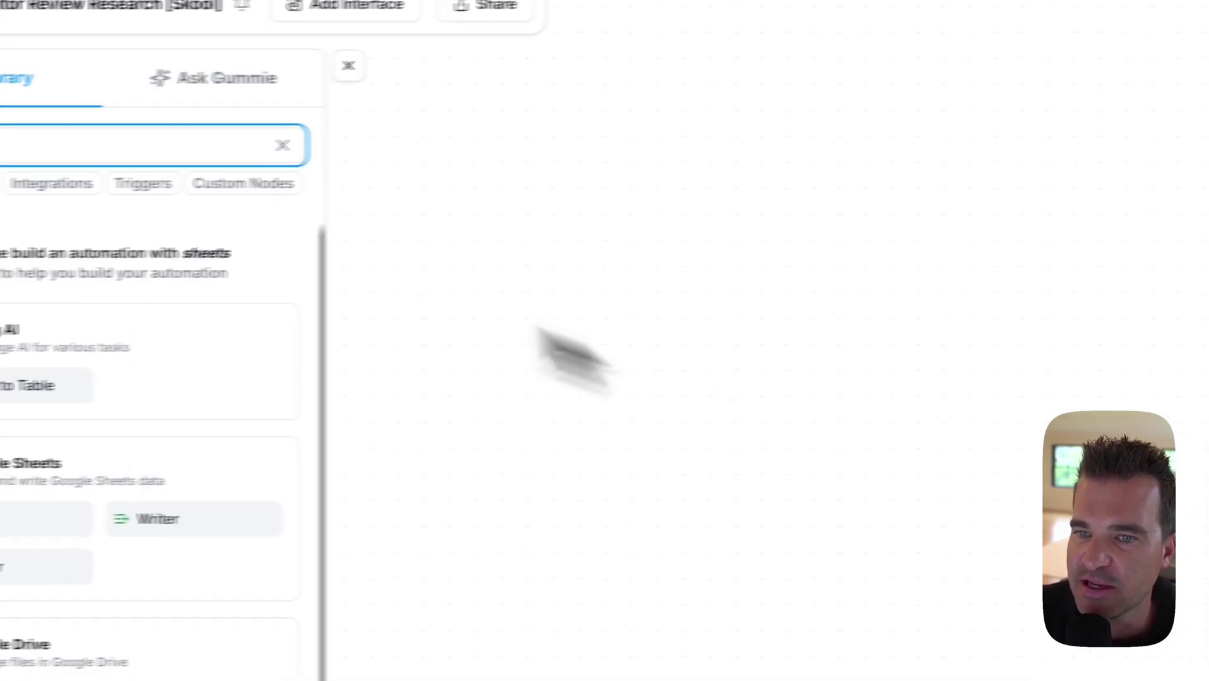
{"action": "left_click_drag", "start_coordinate": [166, 523], "coordinate": [863, 161]}
{"action": "scroll", "coordinate": [901, 319], "scroll_direction": "up", "scroll_amount": 6}
{"action": "left_click_drag", "start_coordinate": [811, 321], "coordinate": [964, 398]}
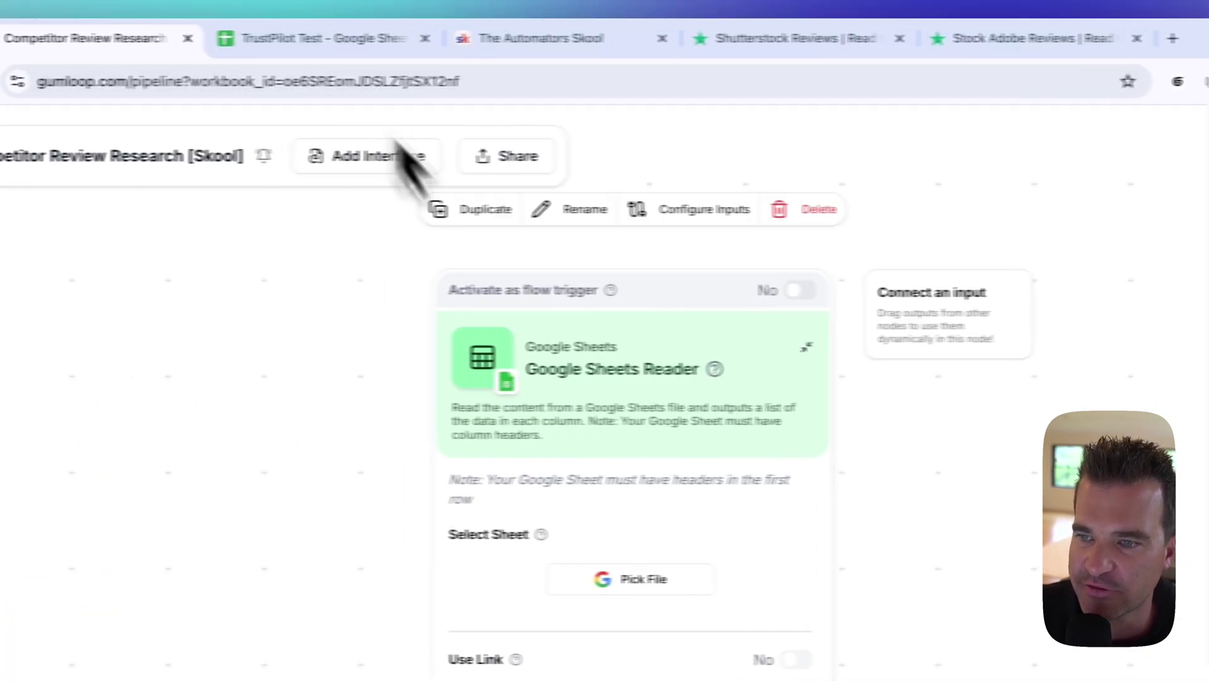
Step: Choose TrustPilot Test as the Google Sheets Reader's file with the Input sheet, and switch to the spreadsheet to check it
{"action": "left_click", "coordinate": [533, 579]}
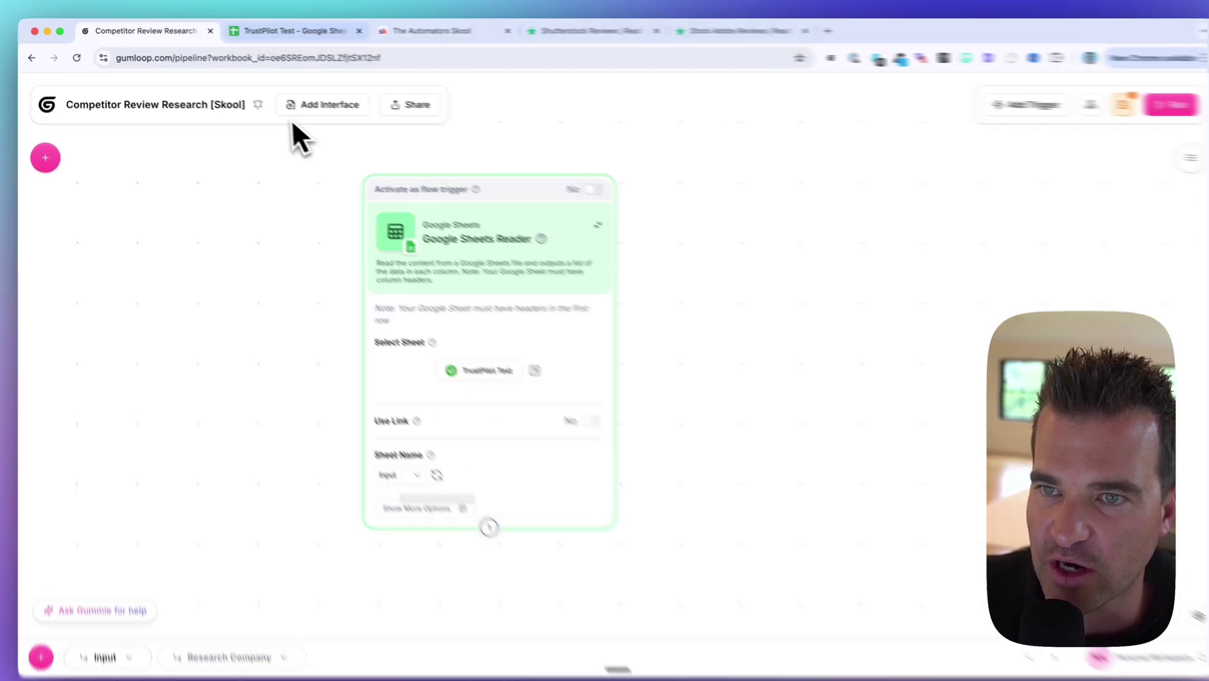
{"action": "left_click", "coordinate": [287, 31]}
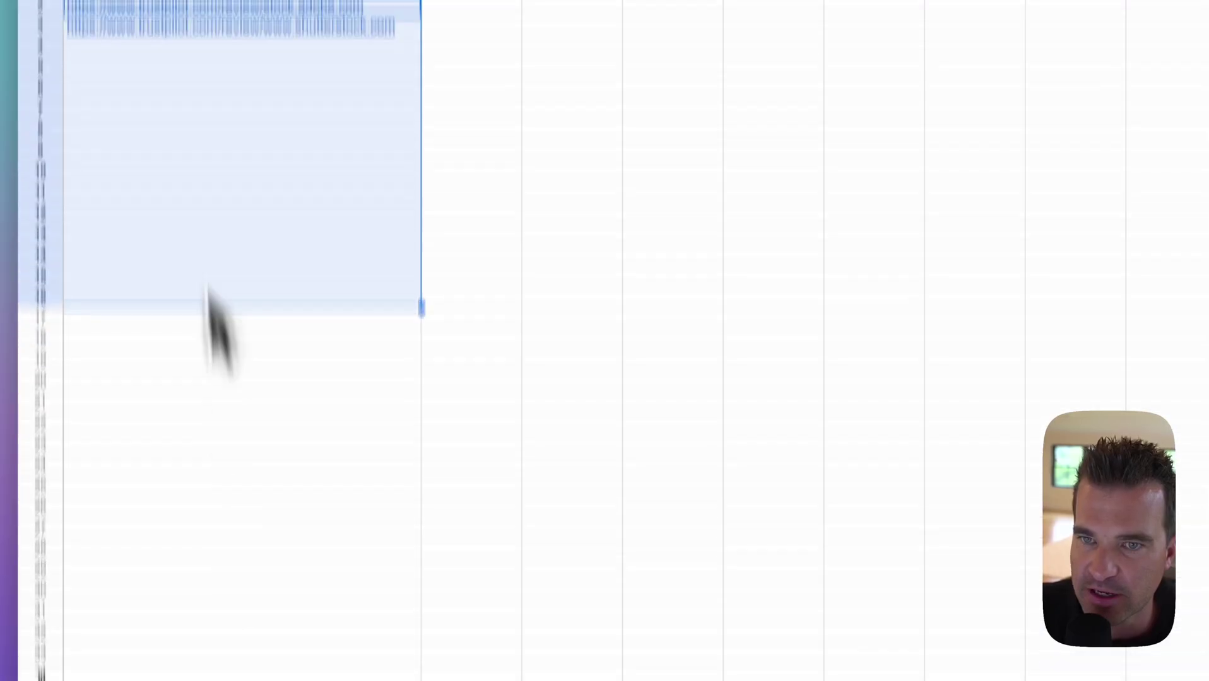
Step: Return to Gumloop, open the Research Company subflow and clear the Input node's default Trustpilot URL
{"action": "left_click", "coordinate": [208, 7]}
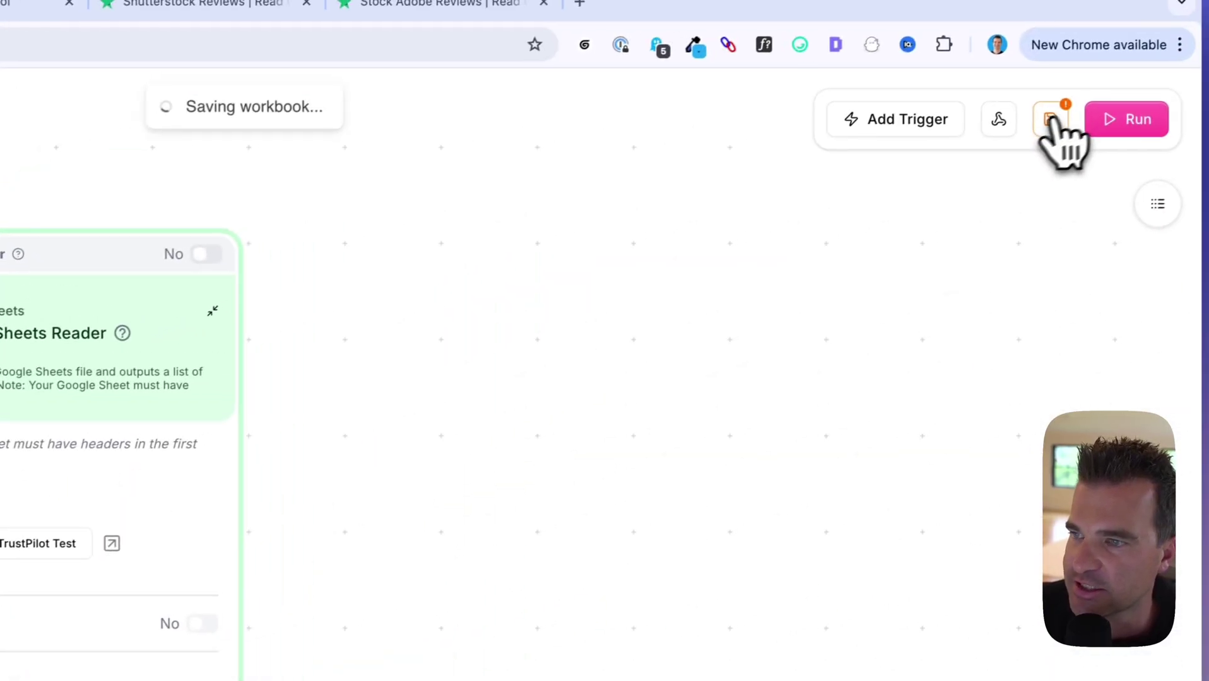
{"action": "left_click", "coordinate": [397, 364]}
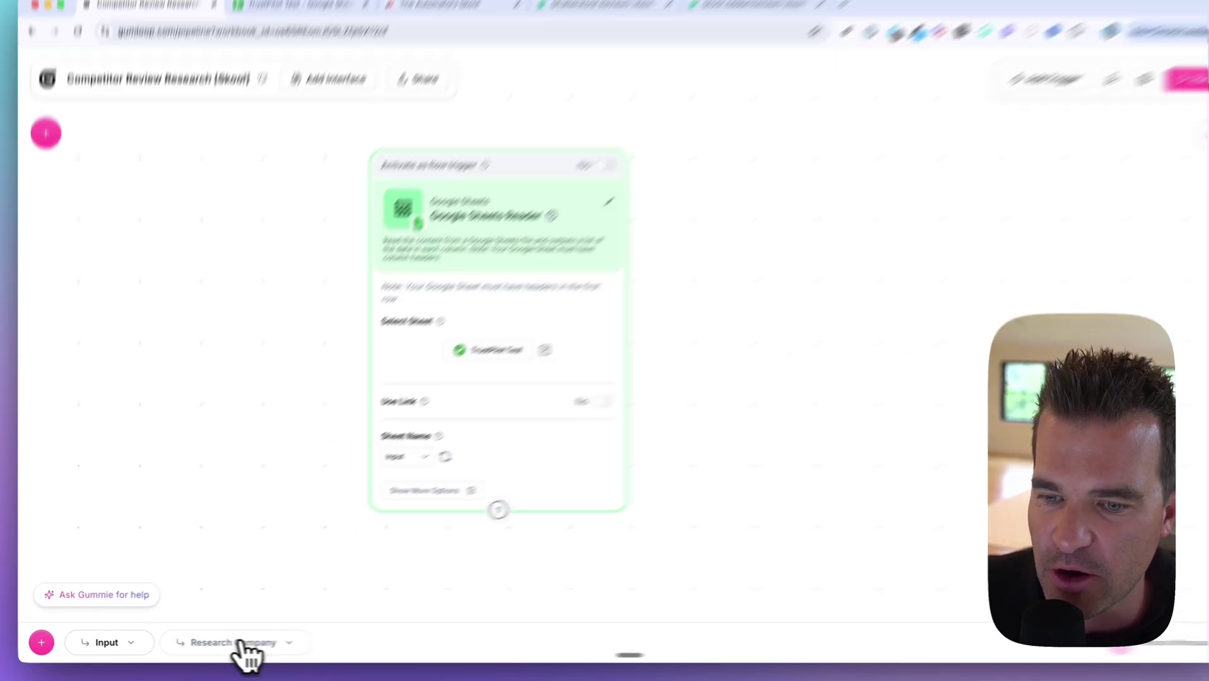
{"action": "left_click", "coordinate": [243, 645]}
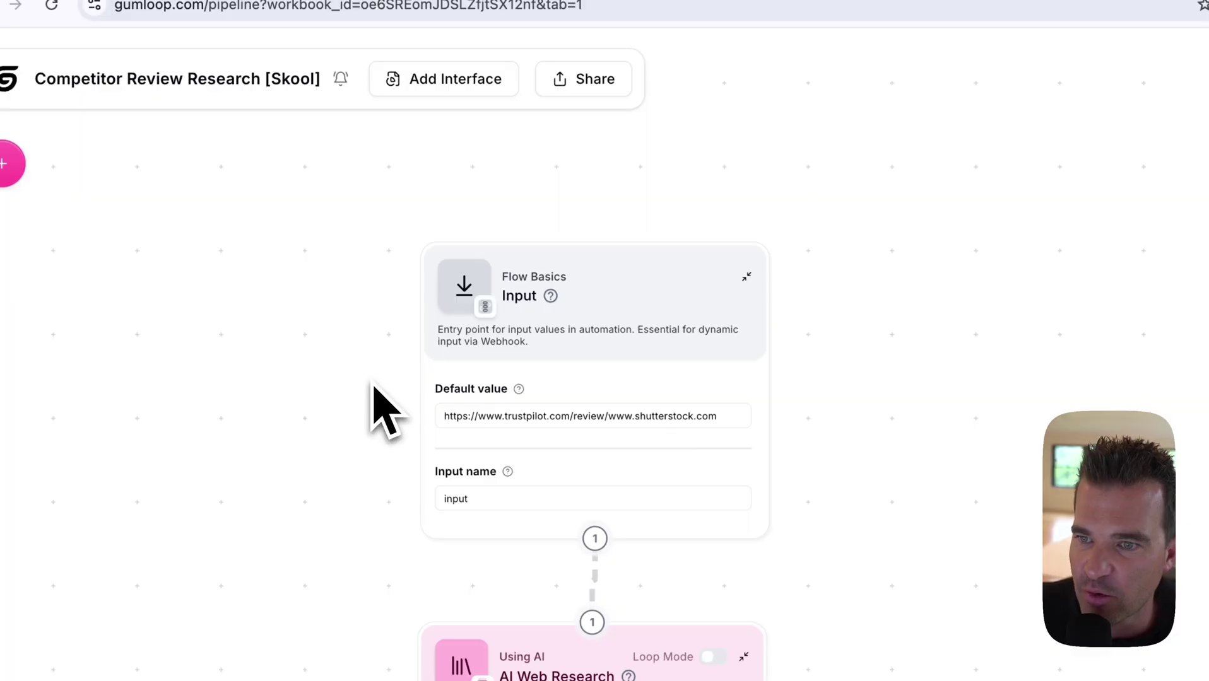
{"action": "mouse_move", "coordinate": [571, 377]}
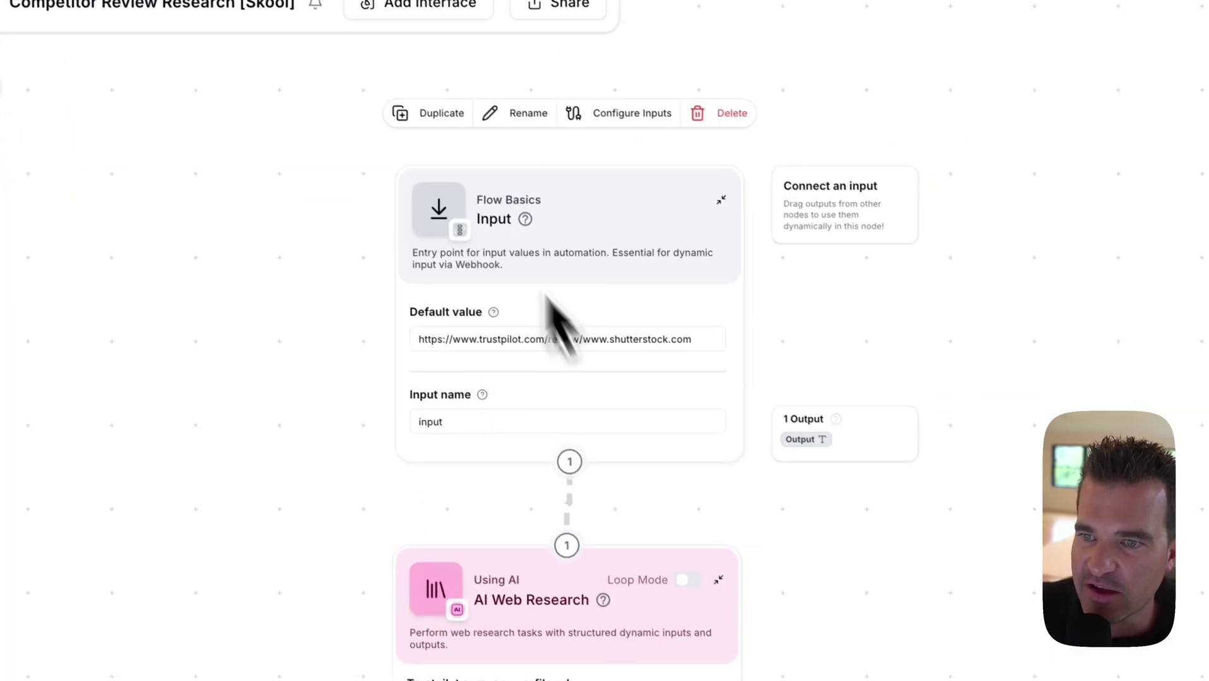
{"action": "double_click", "coordinate": [484, 318]}
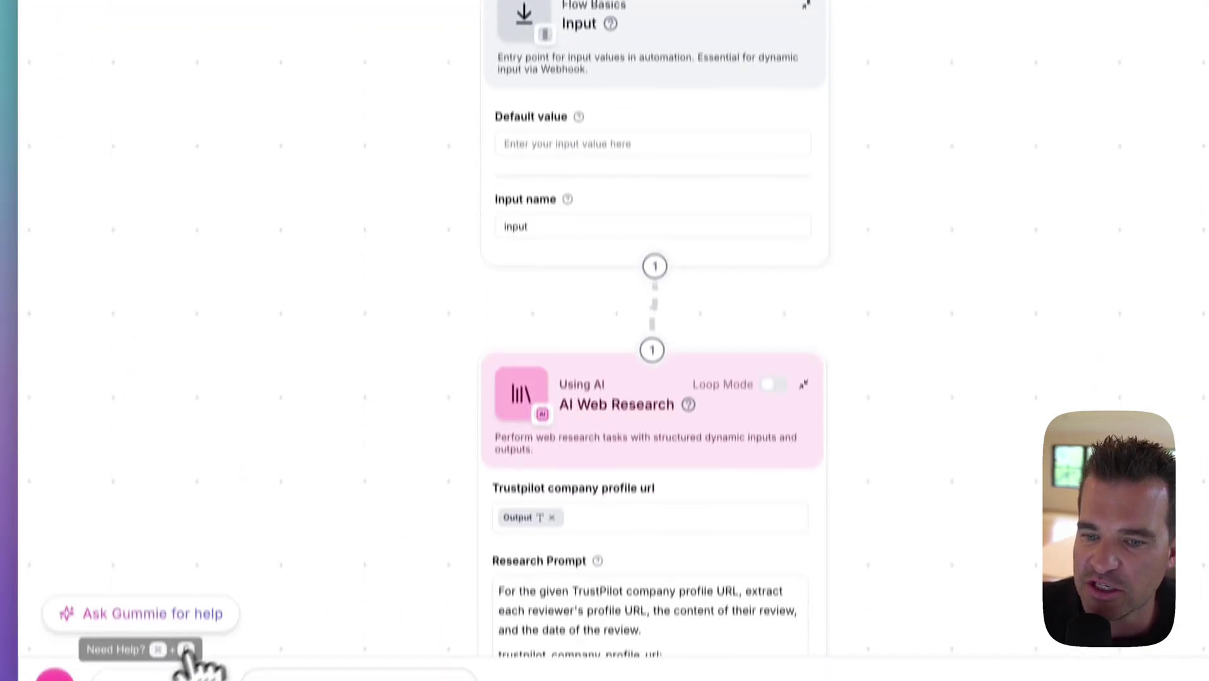
Step: Recheck the company URLs in the TrustPilot Test spreadsheet, and review the nodes of the Research Company subflow in Gumloop
{"action": "left_click", "coordinate": [456, 16]}
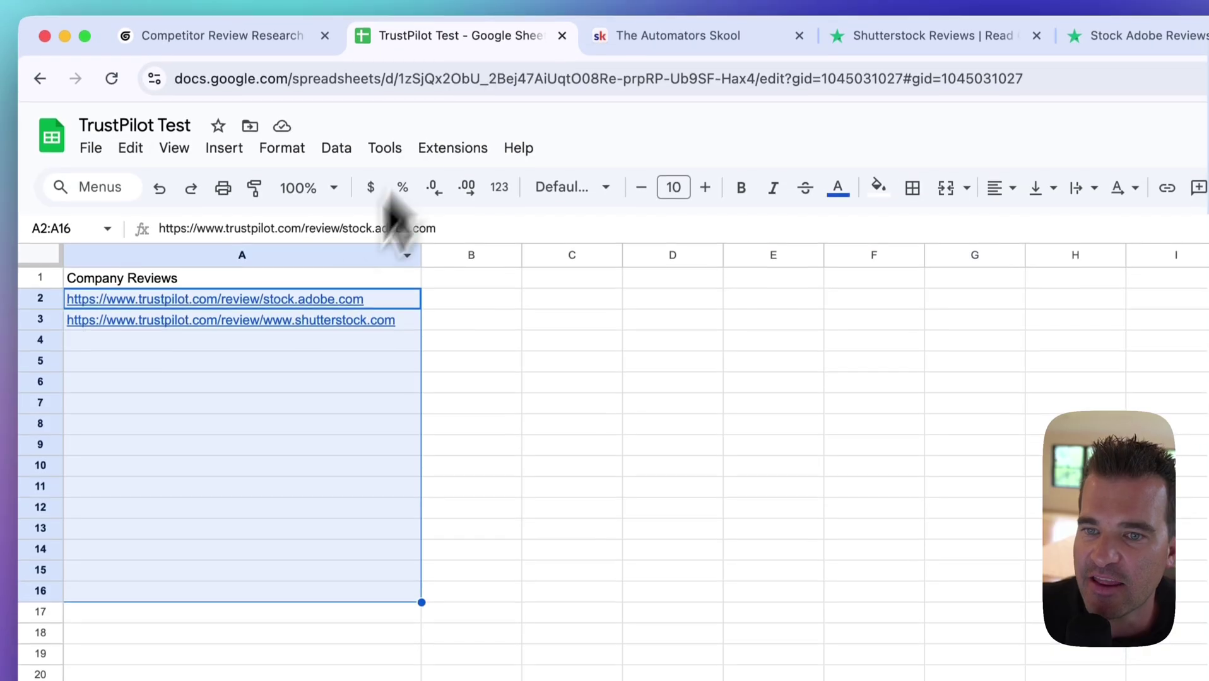
{"action": "left_click", "coordinate": [295, 343]}
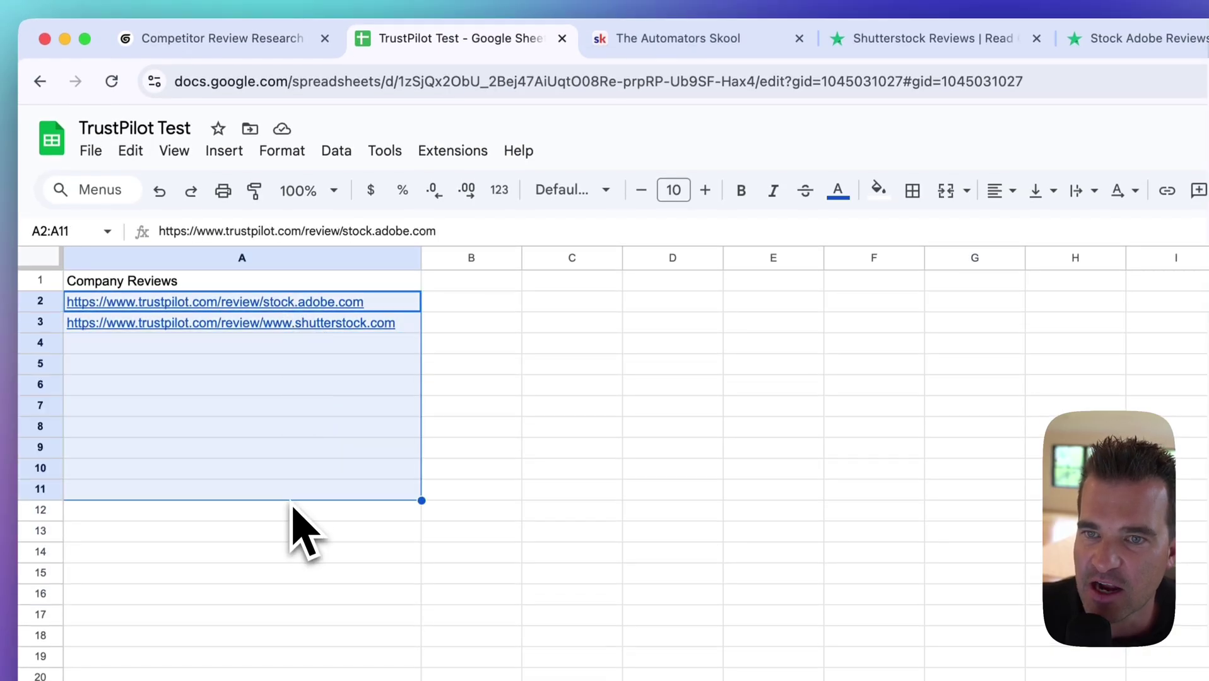
{"action": "left_click", "coordinate": [234, 40]}
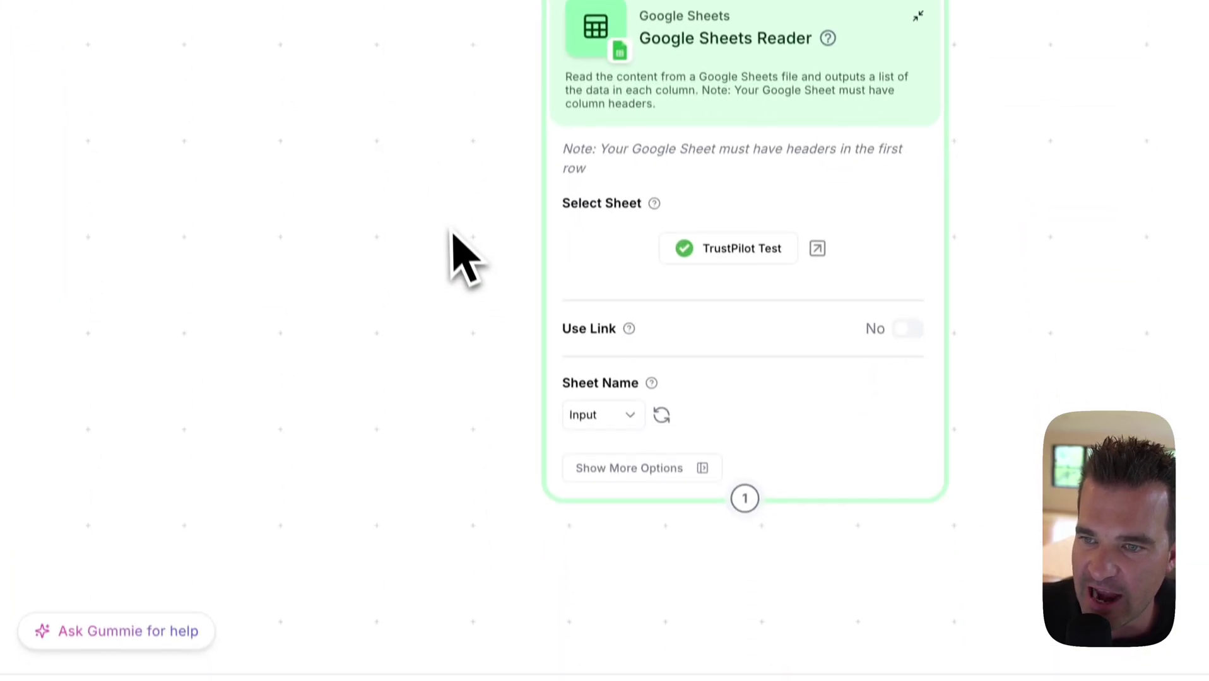
{"action": "left_click", "coordinate": [341, 677]}
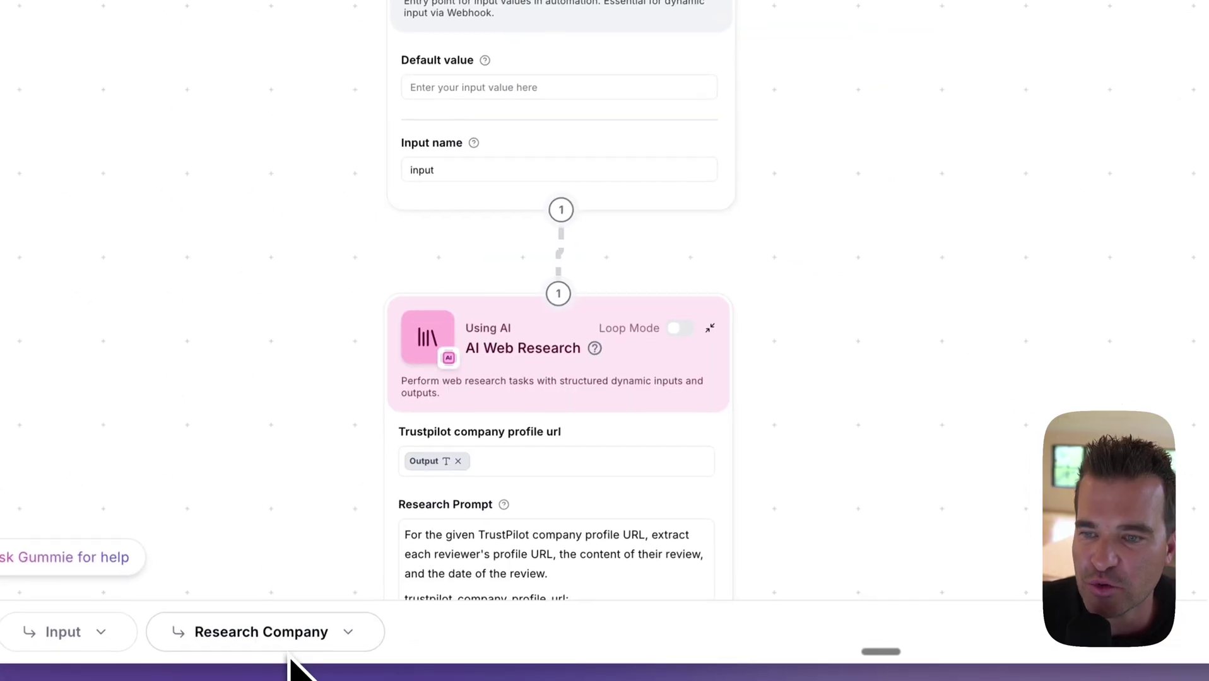
{"action": "scroll", "coordinate": [369, 240], "scroll_direction": "down", "scroll_amount": 2}
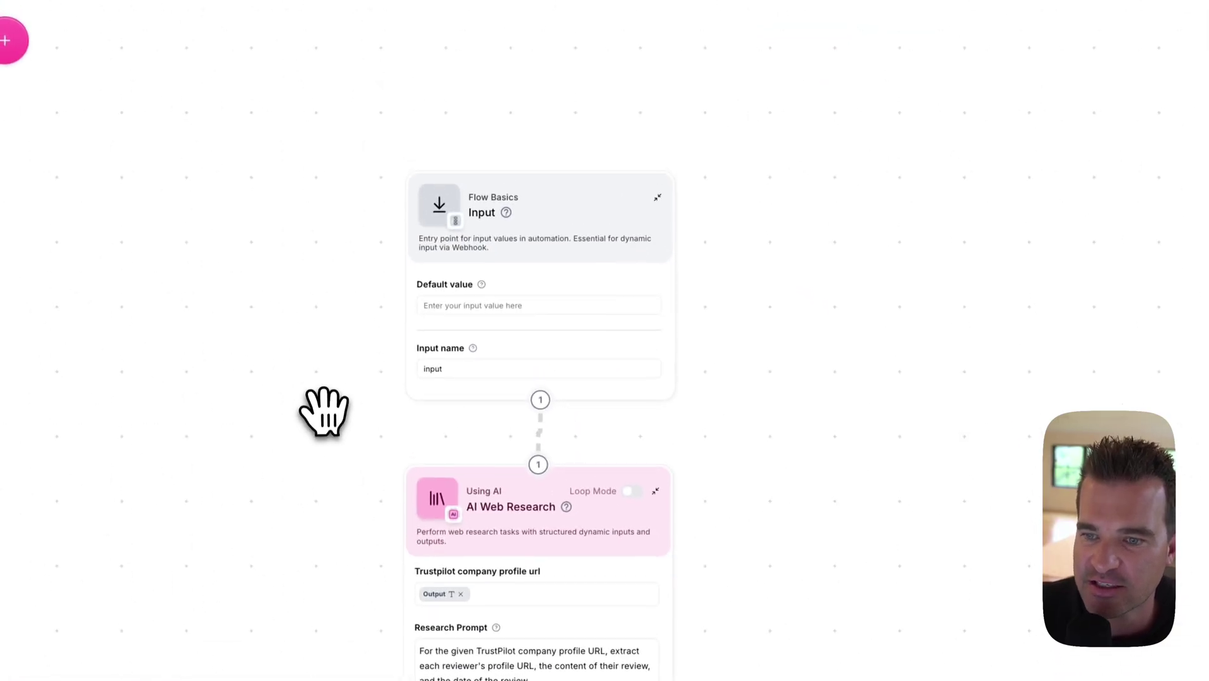
{"action": "scroll", "coordinate": [323, 412], "scroll_direction": "down", "scroll_amount": 5}
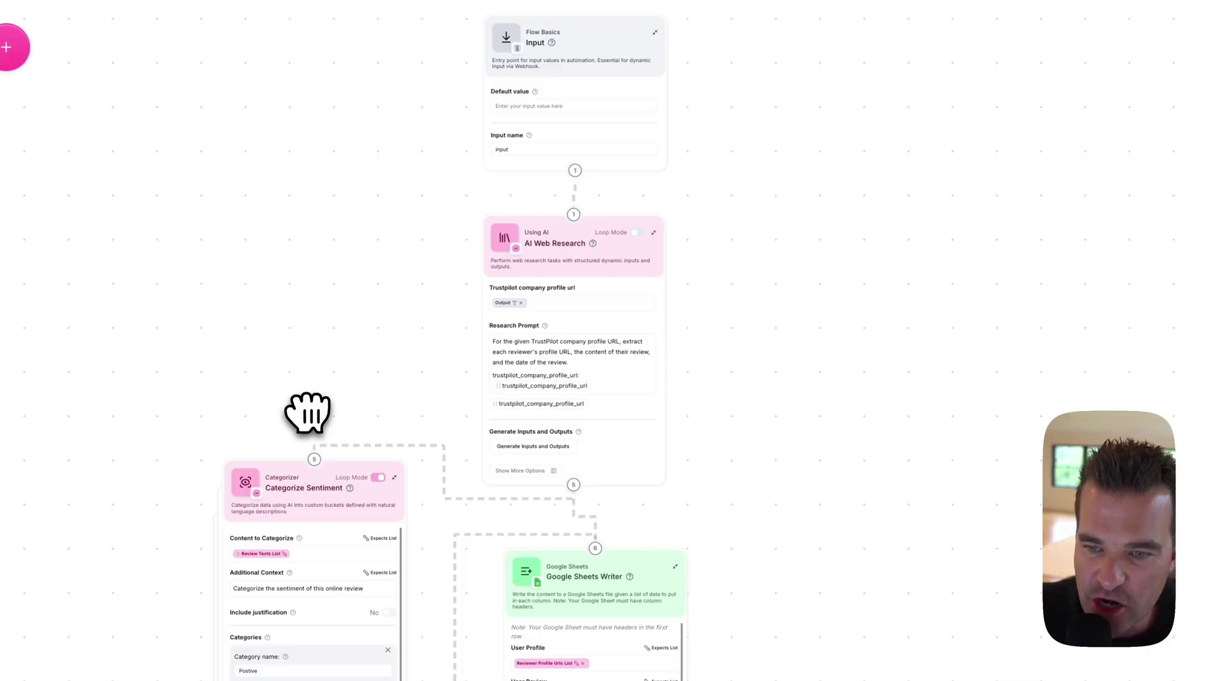
Step: Return to the Input subflow, save the flows and reload the page to refresh the node library
{"action": "left_click", "coordinate": [162, 637]}
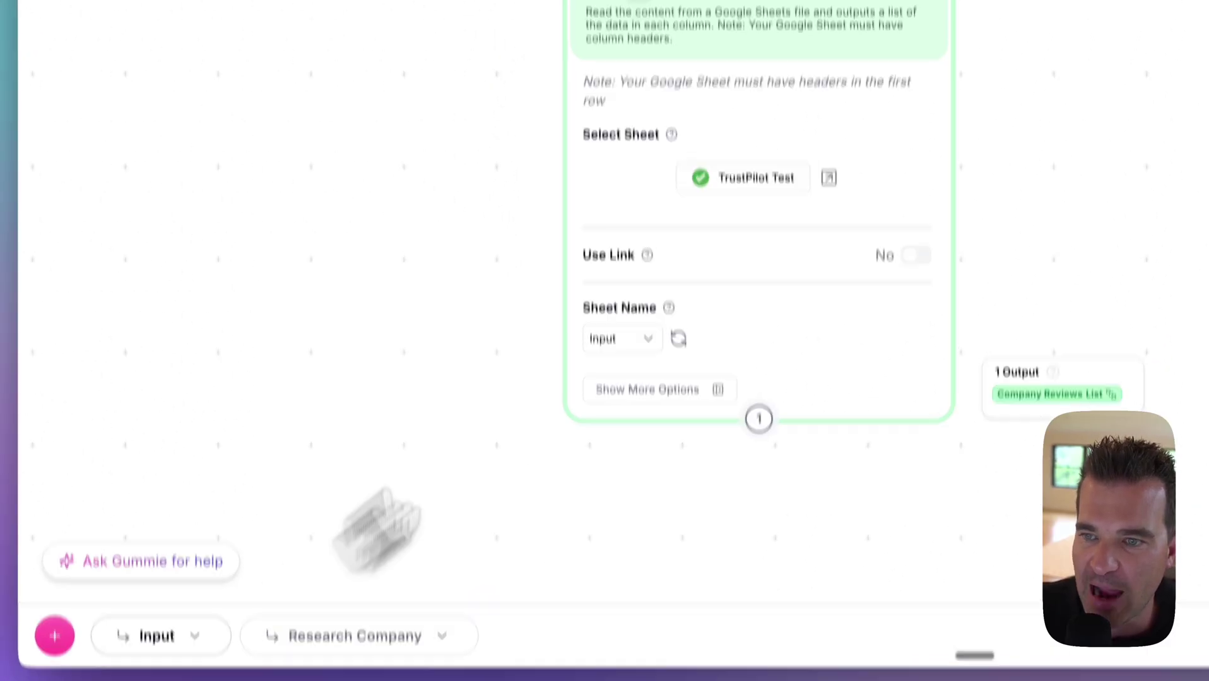
{"action": "scroll", "coordinate": [517, 255], "scroll_direction": "down", "scroll_amount": 2}
{"action": "left_click_drag", "start_coordinate": [516, 265], "coordinate": [457, 107]}
{"action": "left_click_drag", "start_coordinate": [457, 366], "coordinate": [491, 381]}
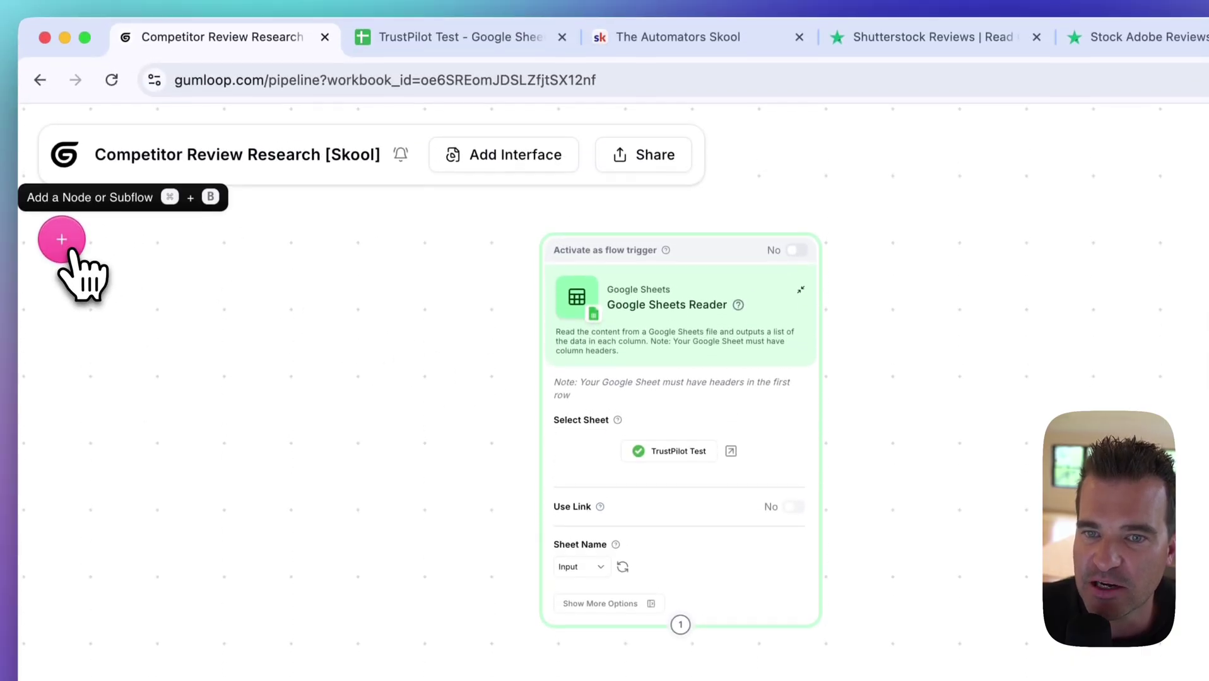
{"action": "left_click", "coordinate": [69, 252]}
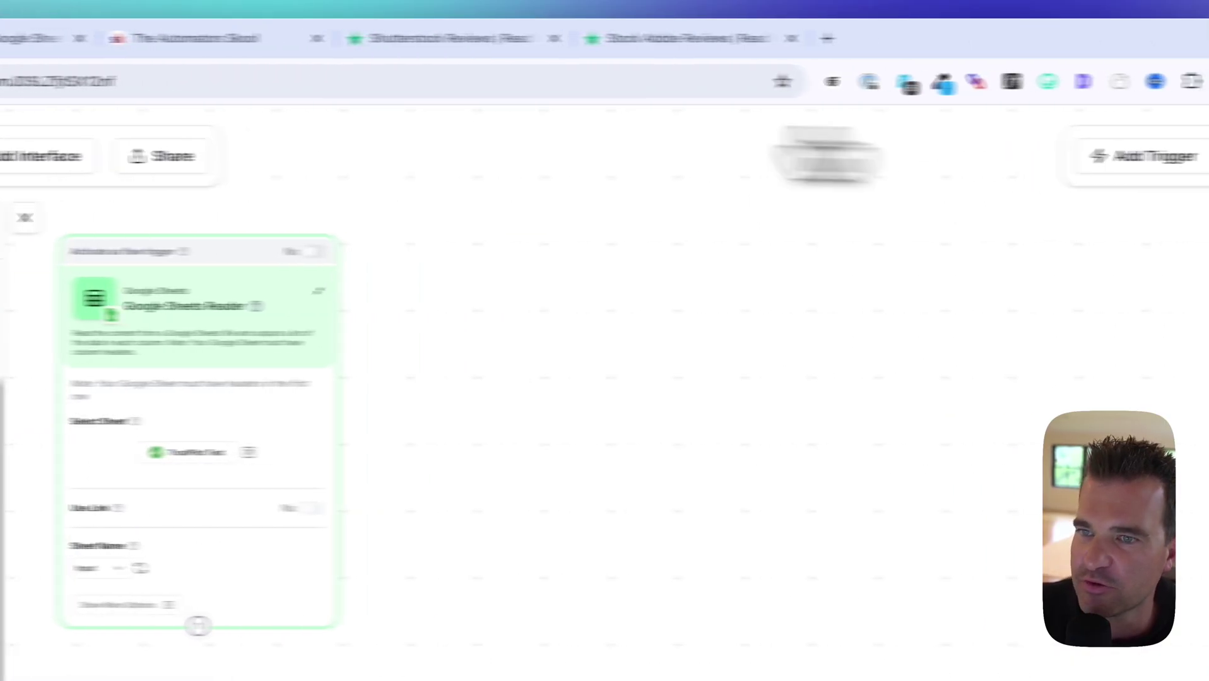
{"action": "left_click", "coordinate": [1063, 156]}
{"action": "left_click", "coordinate": [112, 81]}
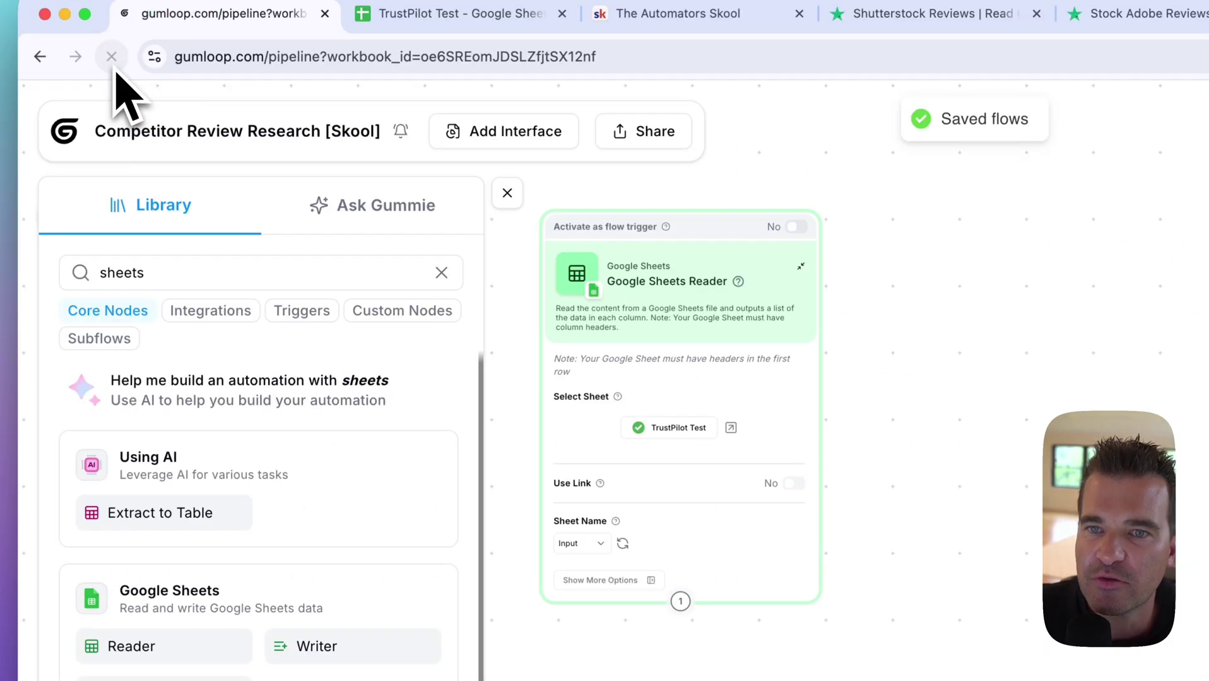
Step: Find Research Company among this workbook's subflows and place it as a node below the Google Sheets Reader
{"action": "left_click", "coordinate": [67, 203]}
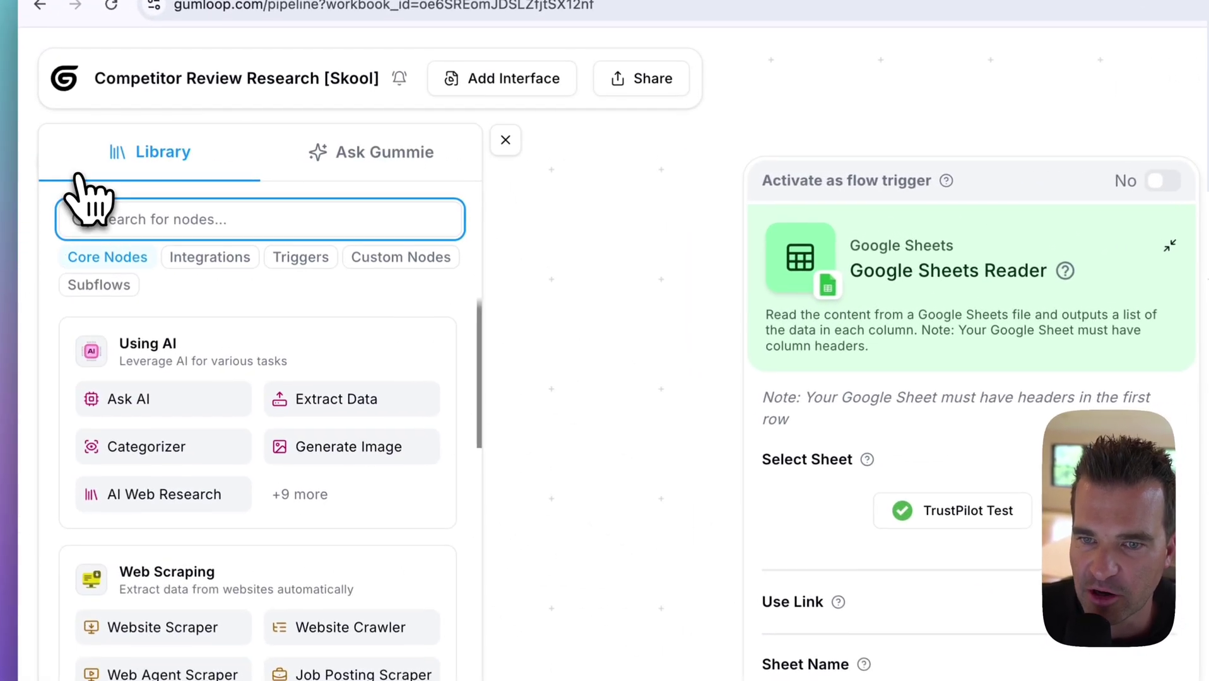
{"action": "left_click", "coordinate": [99, 286]}
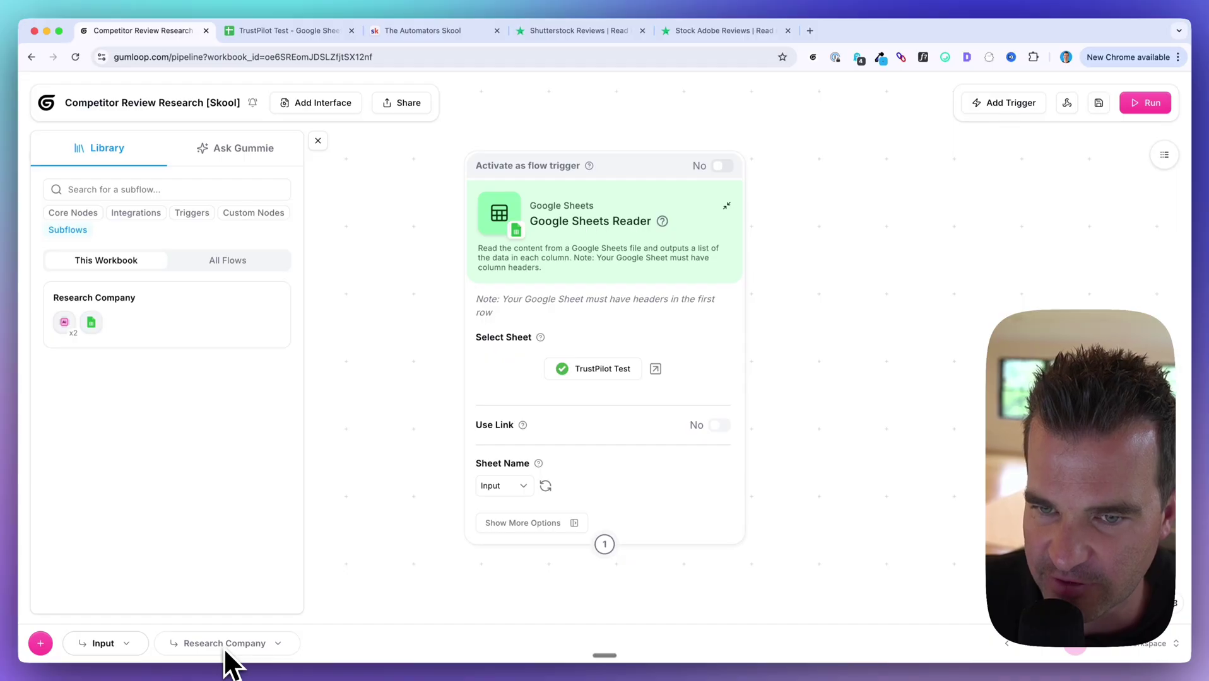
{"action": "left_click_drag", "start_coordinate": [136, 320], "coordinate": [419, 580]}
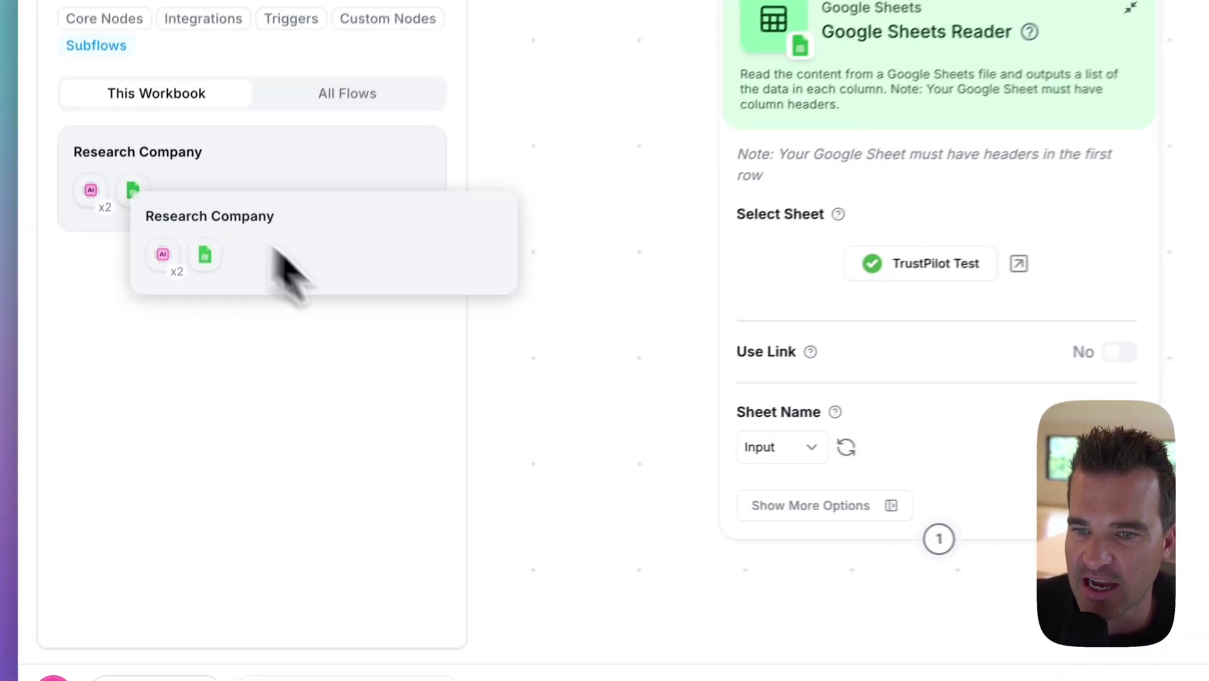
{"action": "left_click_drag", "start_coordinate": [673, 594], "coordinate": [699, 569]}
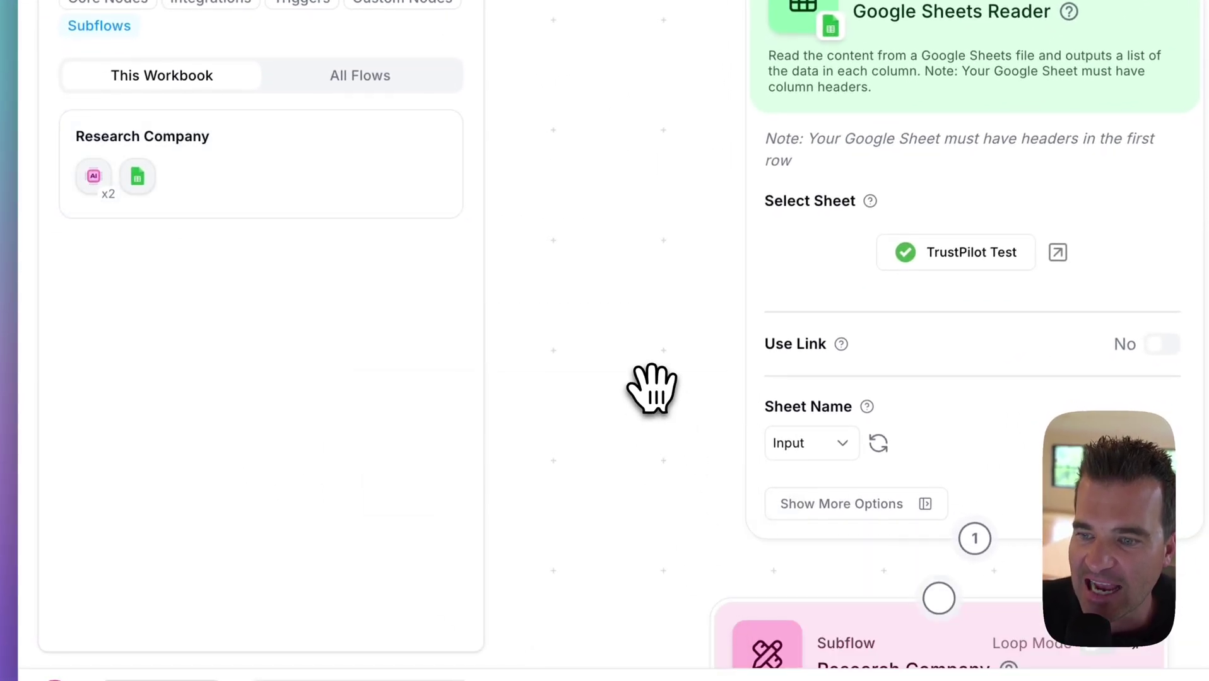
{"action": "left_click_drag", "start_coordinate": [650, 386], "coordinate": [631, 51]}
{"action": "left_click_drag", "start_coordinate": [704, 419], "coordinate": [738, 463]}
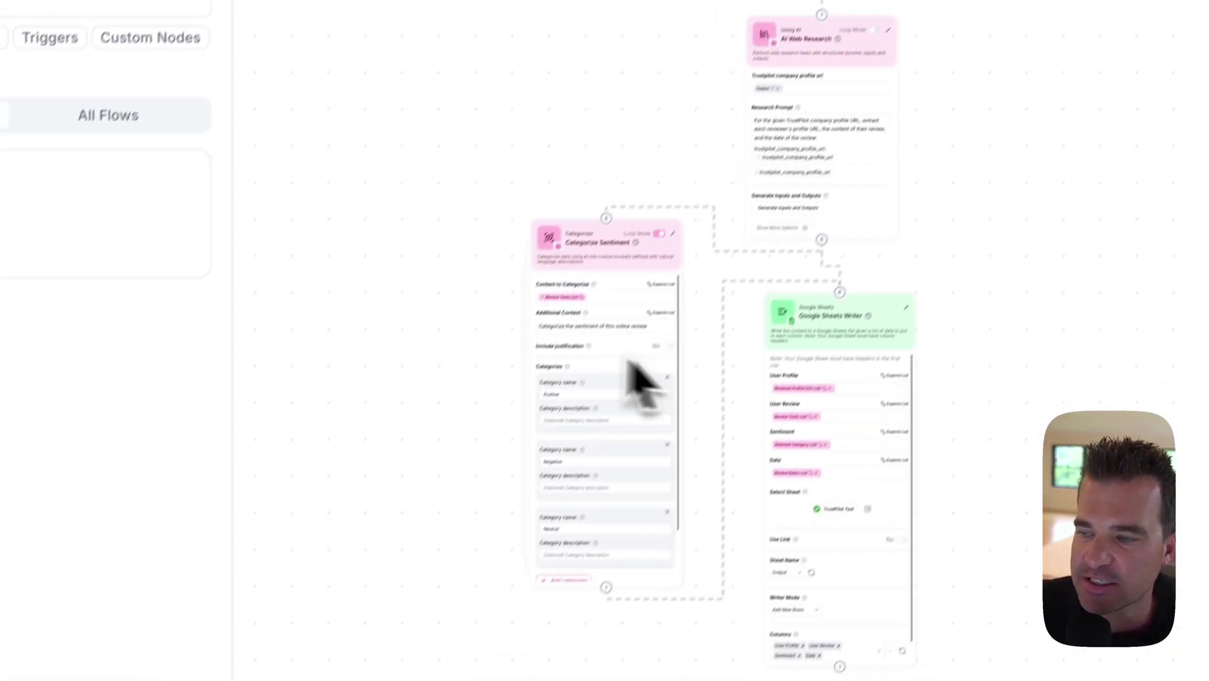
Step: Connect the reader's Company Reviews List to the Research Company node's Input field with Loop Mode on, and save the flow
{"action": "left_click", "coordinate": [149, 640]}
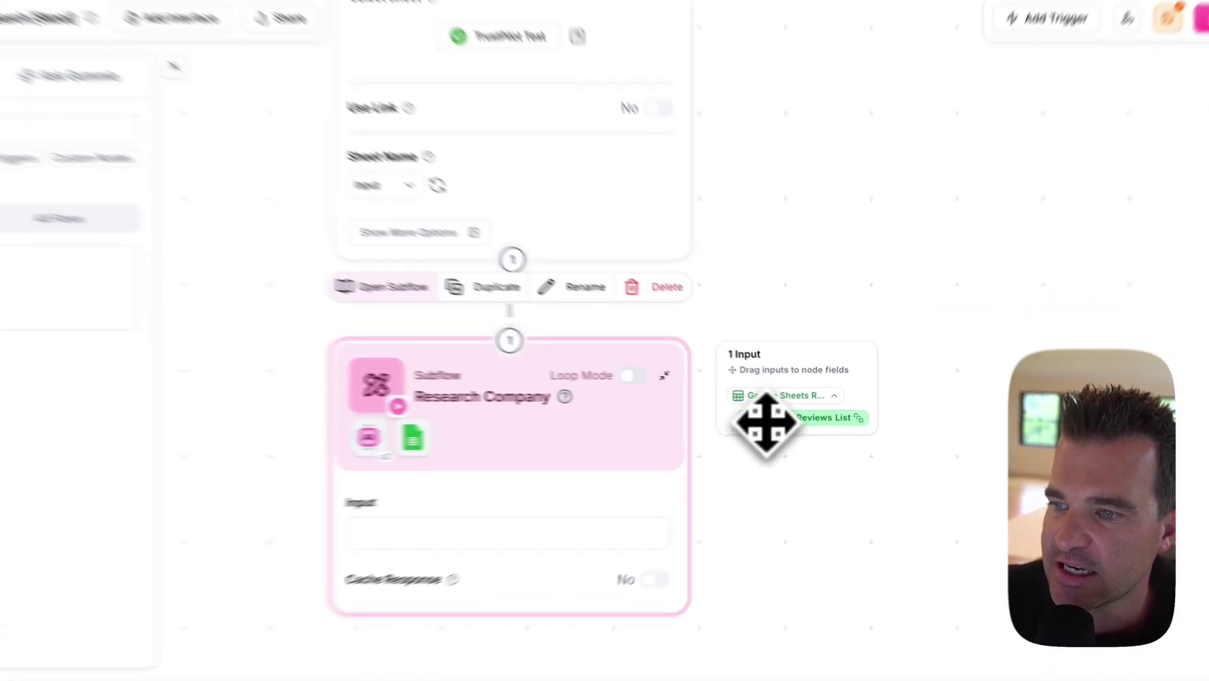
{"action": "left_click_drag", "start_coordinate": [778, 421], "coordinate": [580, 508]}
{"action": "left_click_drag", "start_coordinate": [413, 564], "coordinate": [399, 569]}
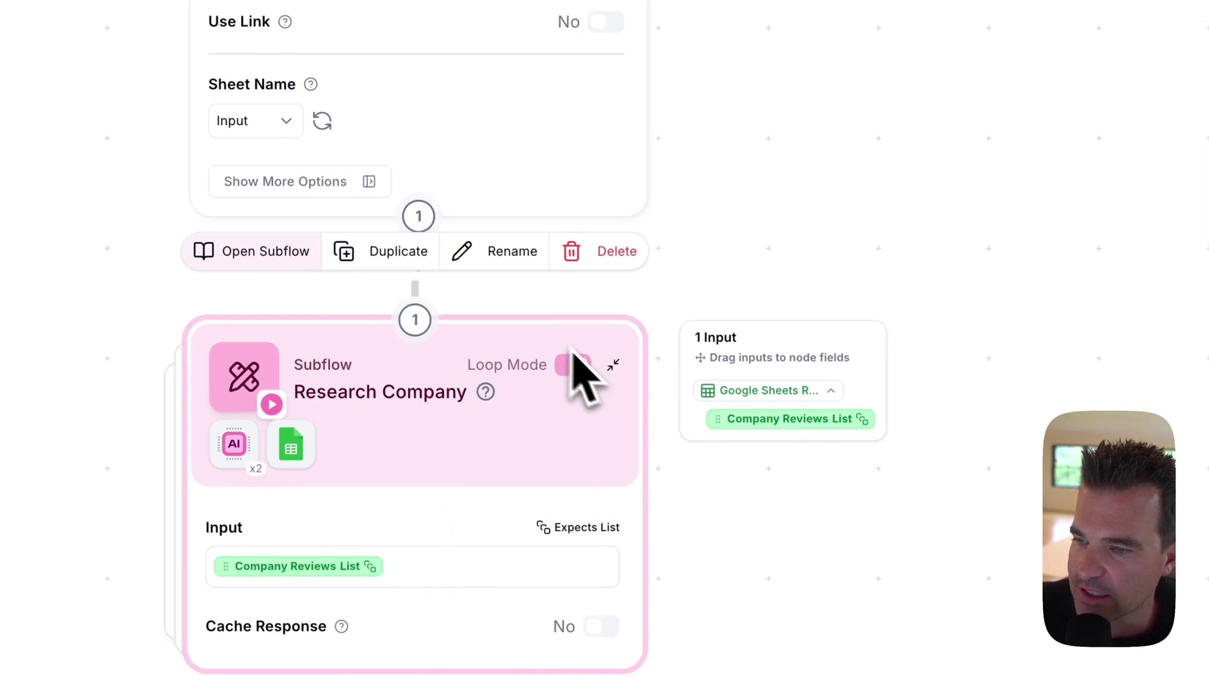
{"action": "left_click", "coordinate": [1042, 119]}
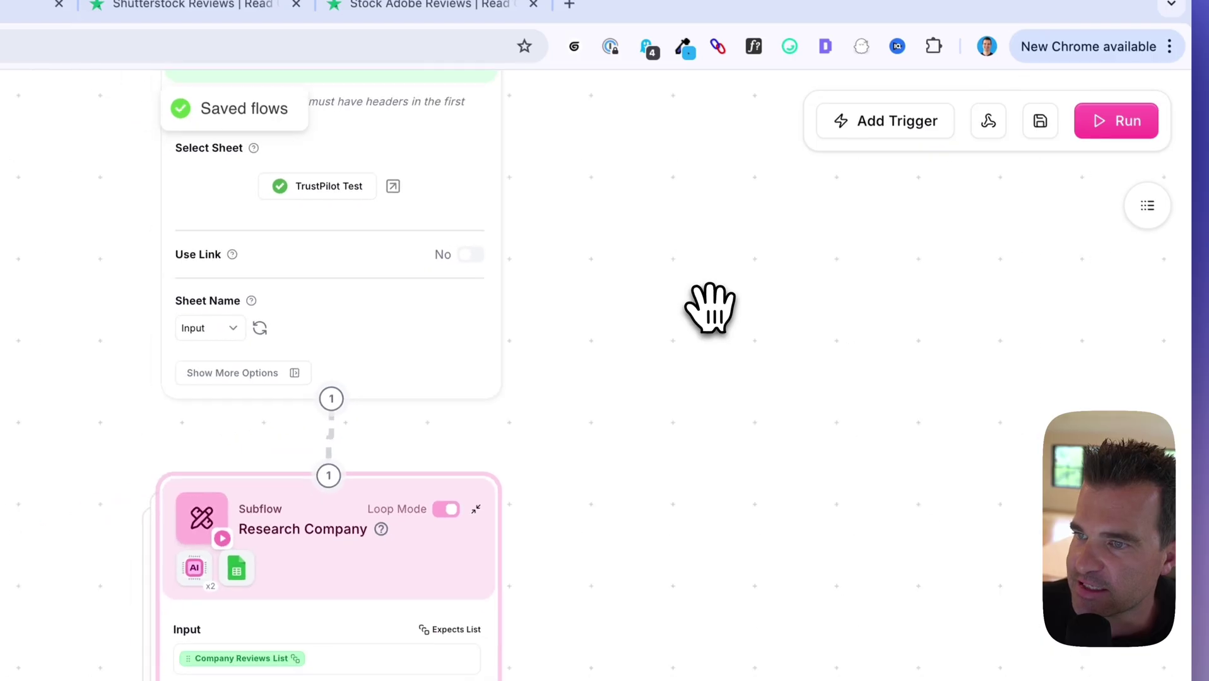
{"action": "left_click_drag", "start_coordinate": [710, 309], "coordinate": [608, 454]}
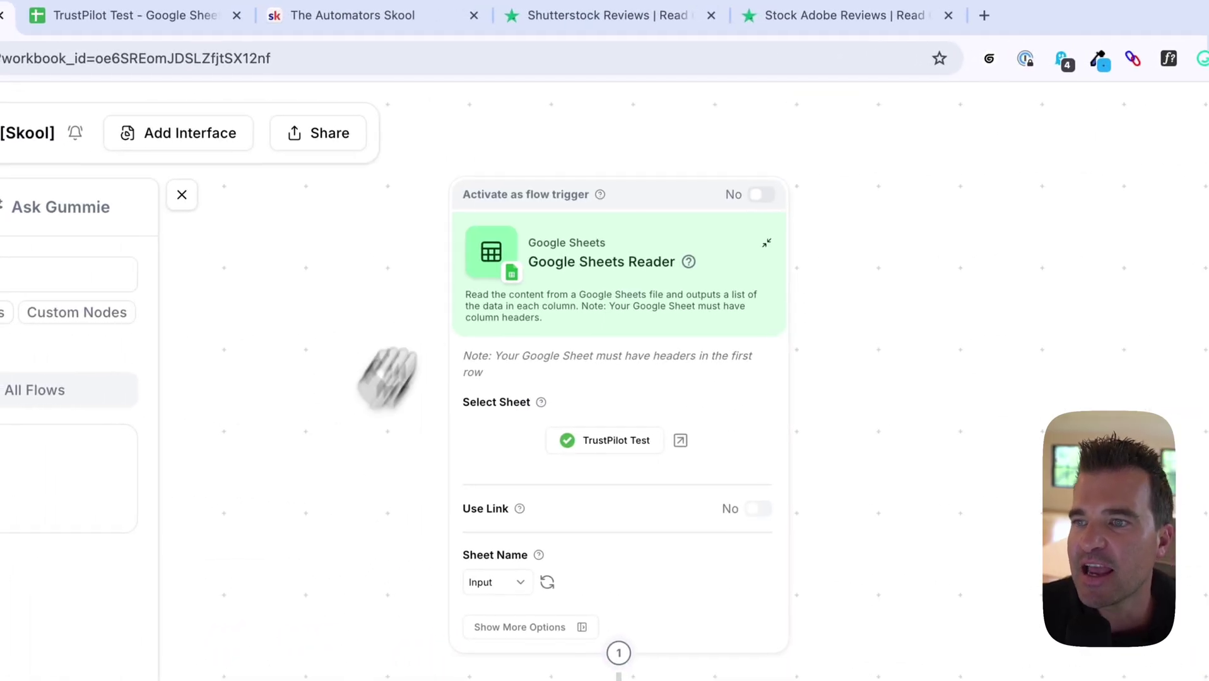
Step: Compare the URLs in the spreadsheet with the reader, and review the Research Company subflow through to its Google Sheets Writer
{"action": "left_click", "coordinate": [667, 183]}
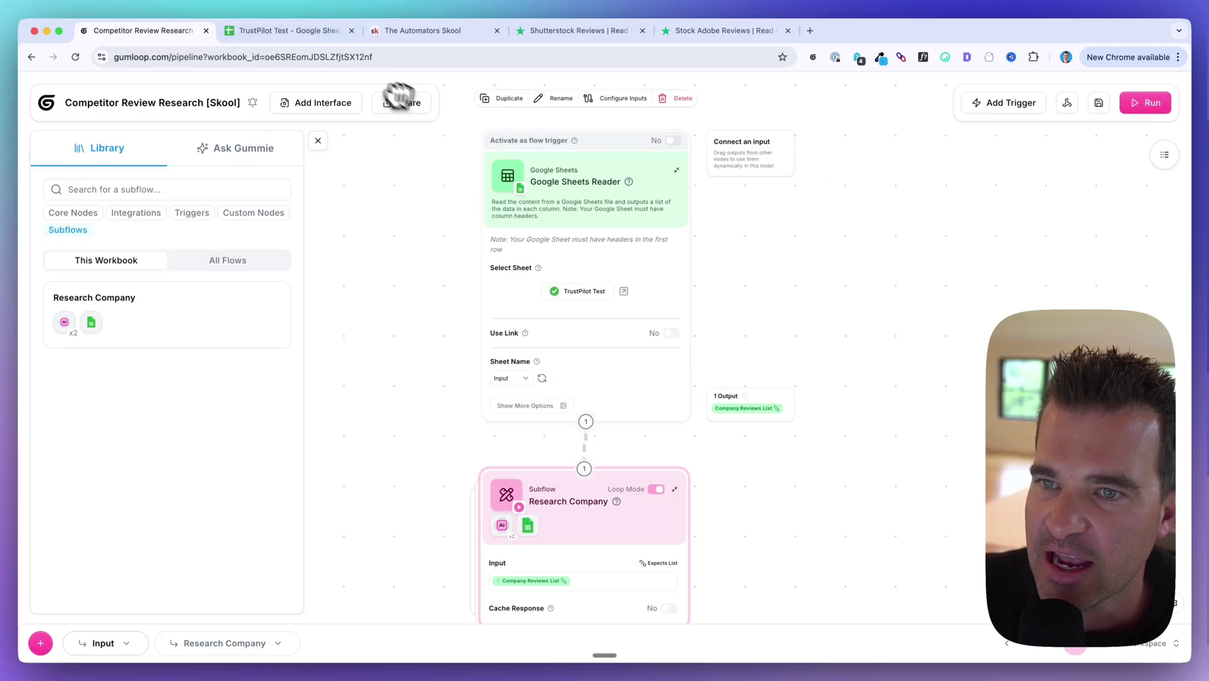
{"action": "left_click", "coordinate": [265, 32]}
{"action": "left_click", "coordinate": [194, 266]}
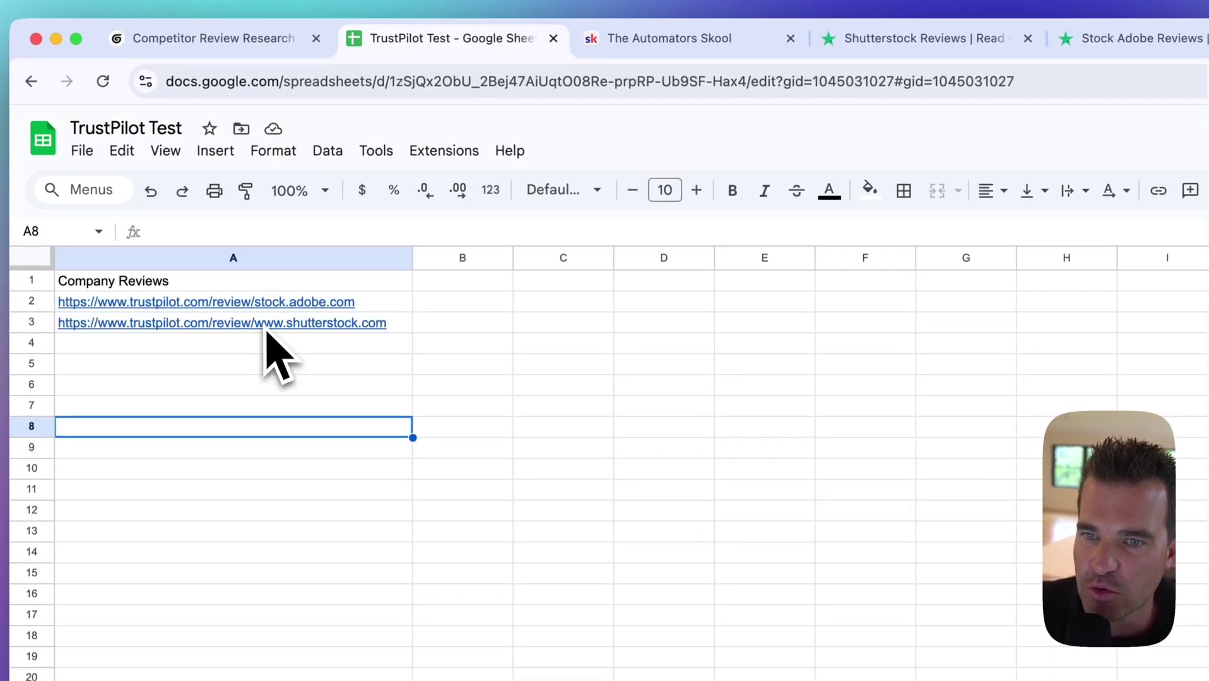
{"action": "left_click", "coordinate": [208, 38]}
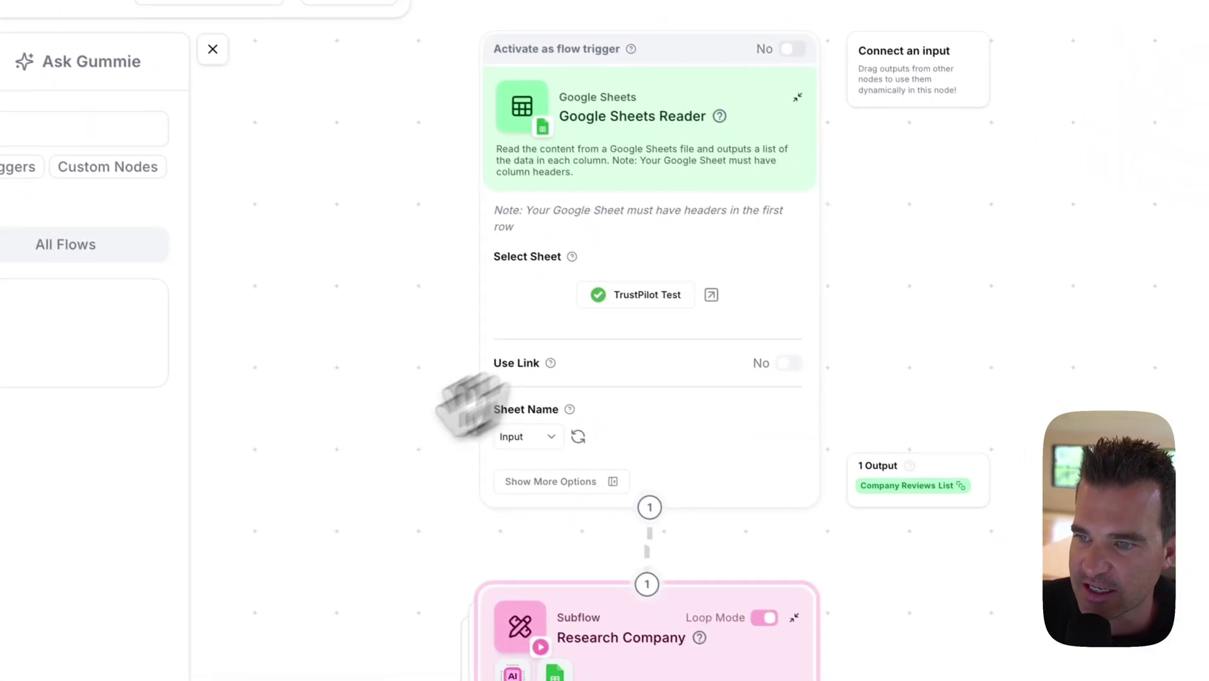
{"action": "left_click", "coordinate": [310, 660]}
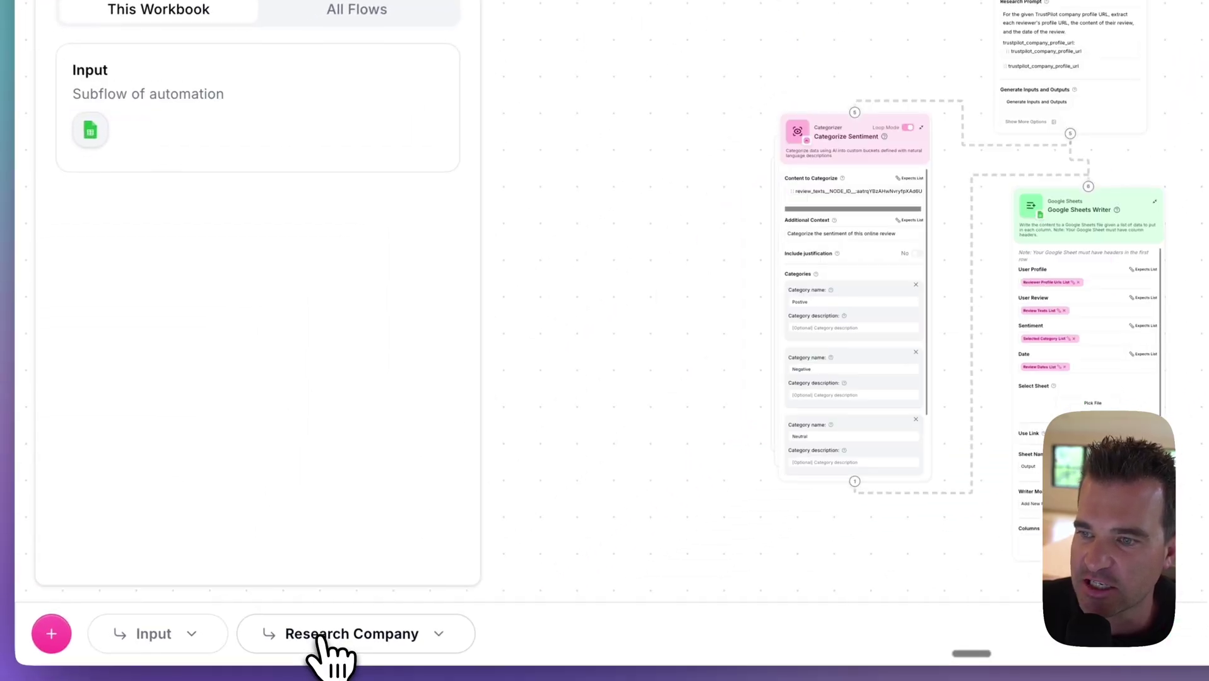
{"action": "left_click_drag", "start_coordinate": [645, 123], "coordinate": [443, 151]}
{"action": "left_click_drag", "start_coordinate": [474, 48], "coordinate": [473, 38]}
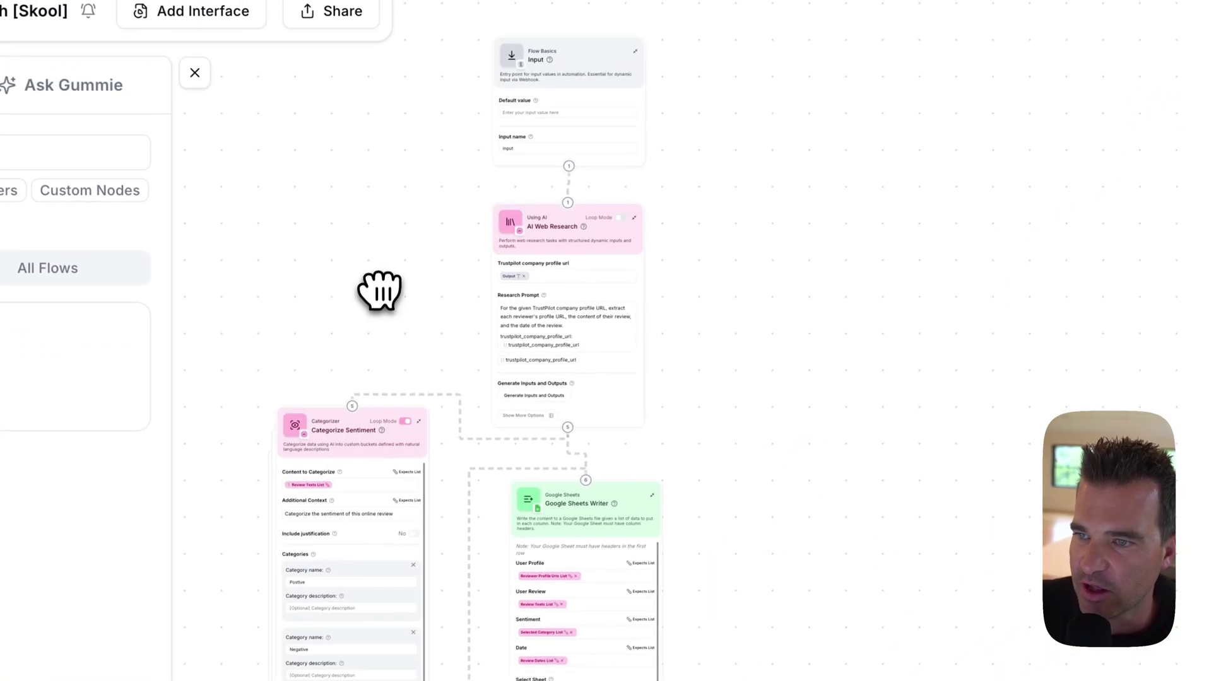
{"action": "scroll", "coordinate": [441, 139], "scroll_direction": "down", "scroll_amount": 3}
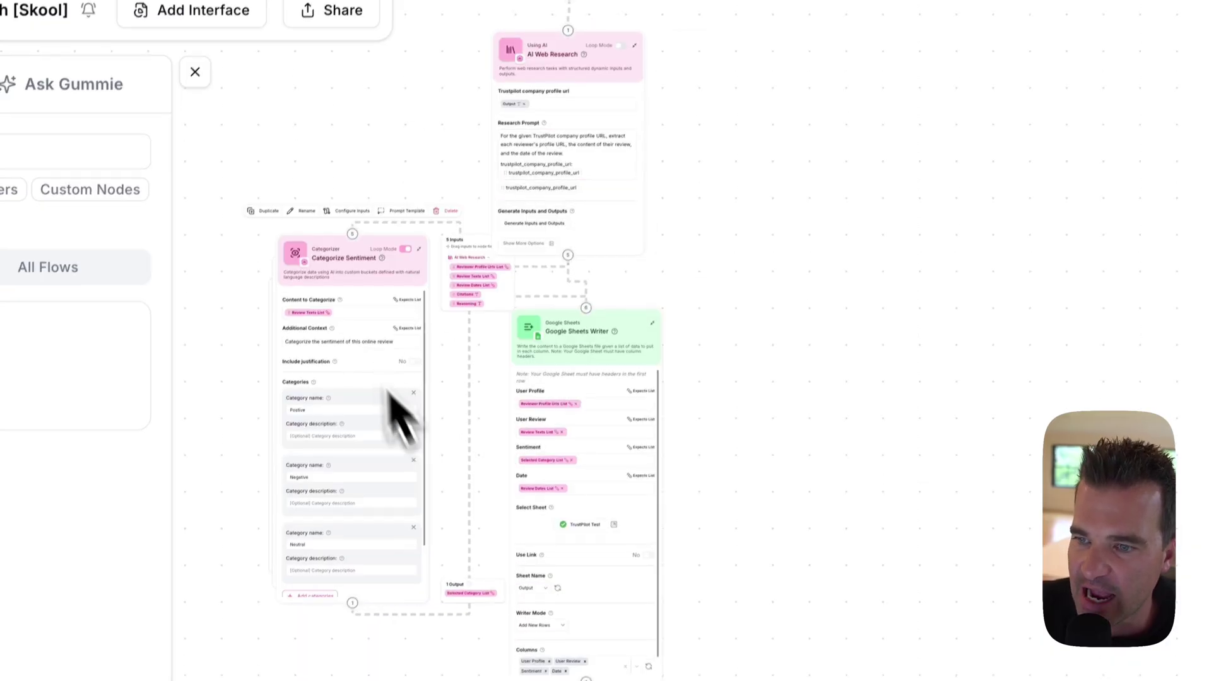
{"action": "left_click", "coordinate": [527, 631]}
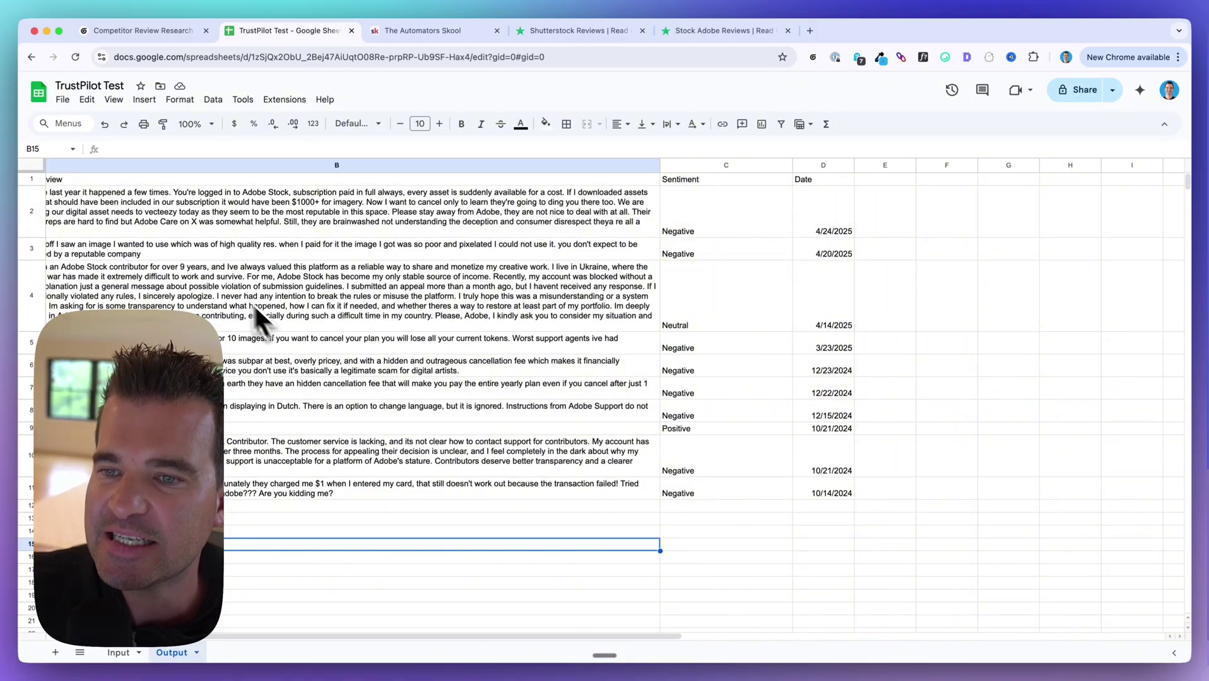
Step: Clear the earlier review results from the TrustPilot Test Output sheet, and recheck the two company URLs on the Input sheet
{"action": "scroll", "coordinate": [253, 306], "scroll_direction": "left", "scroll_amount": 4}
{"action": "left_click_drag", "start_coordinate": [129, 230], "coordinate": [894, 307]}
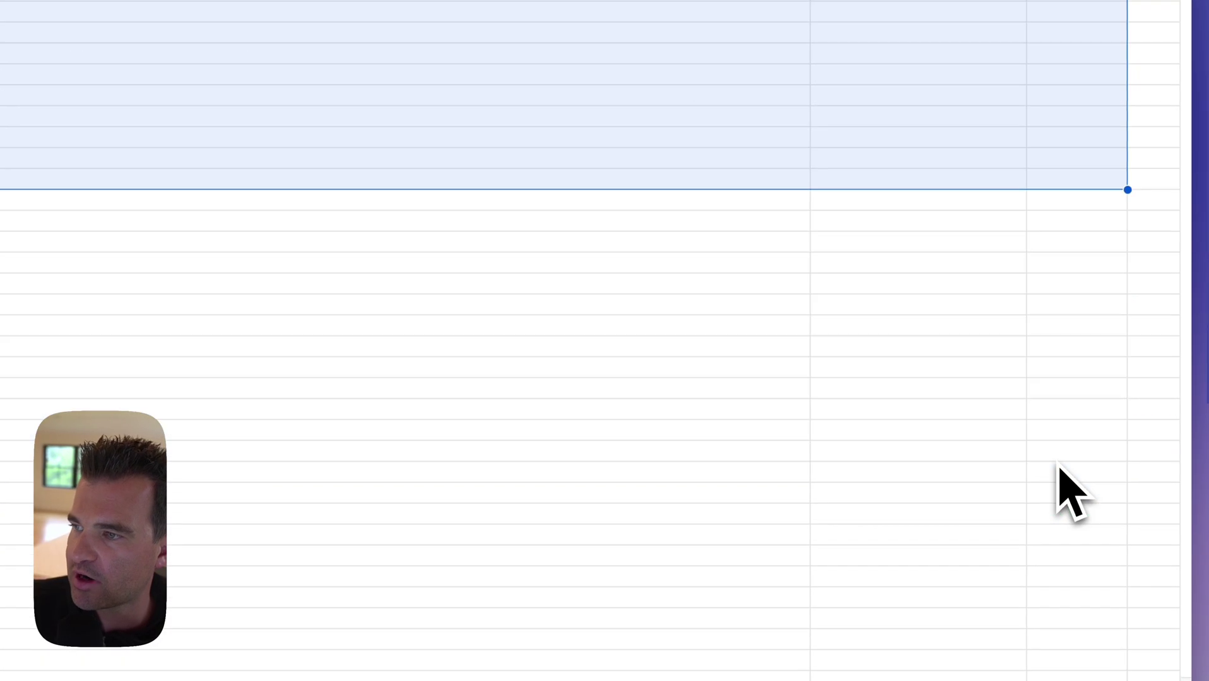
{"action": "left_click", "coordinate": [102, 392]}
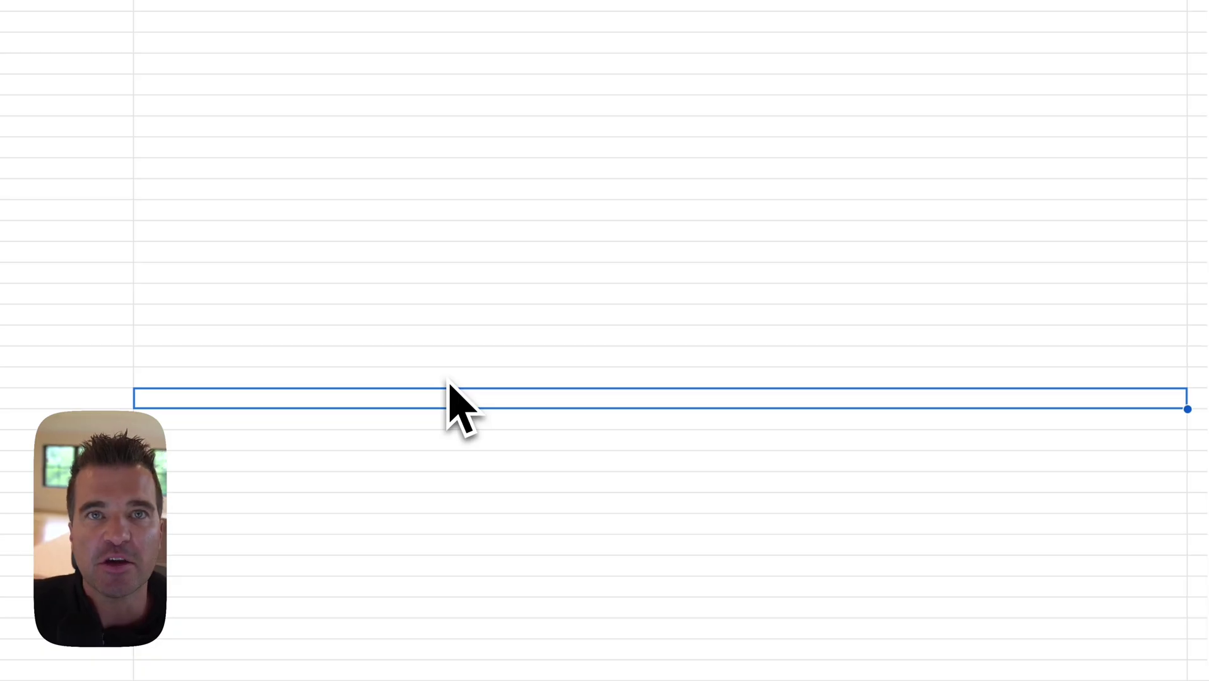
{"action": "left_click", "coordinate": [178, 653]}
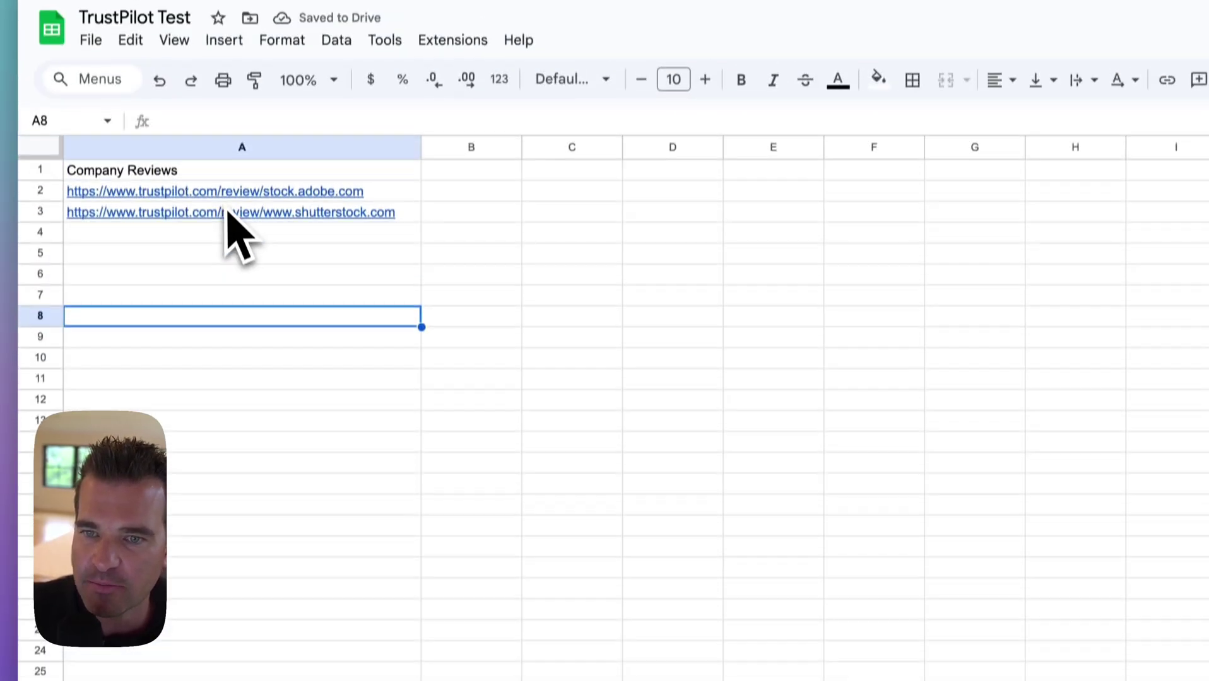
{"action": "left_click", "coordinate": [228, 24]}
{"action": "left_click", "coordinate": [228, 41], "text": "shift"}
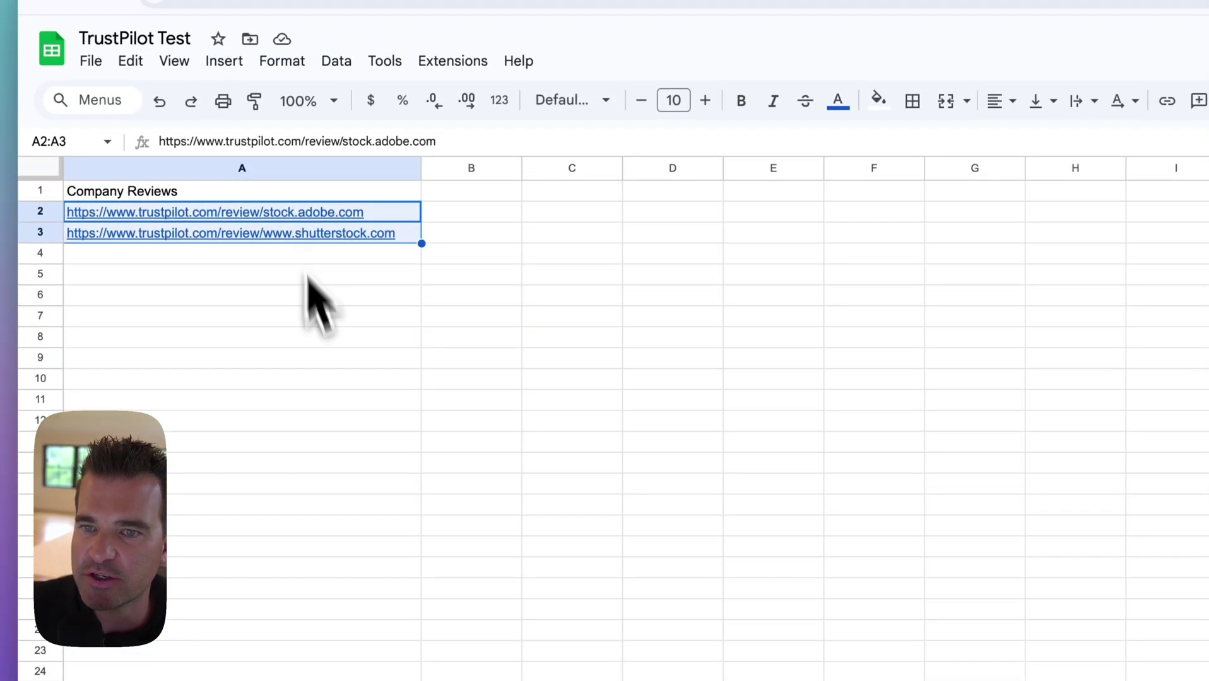
Step: Run the Input flow in Gumloop, inspect the Google Sheets Reader's outputs, and follow the Research Company runs
{"action": "left_click", "coordinate": [209, 36]}
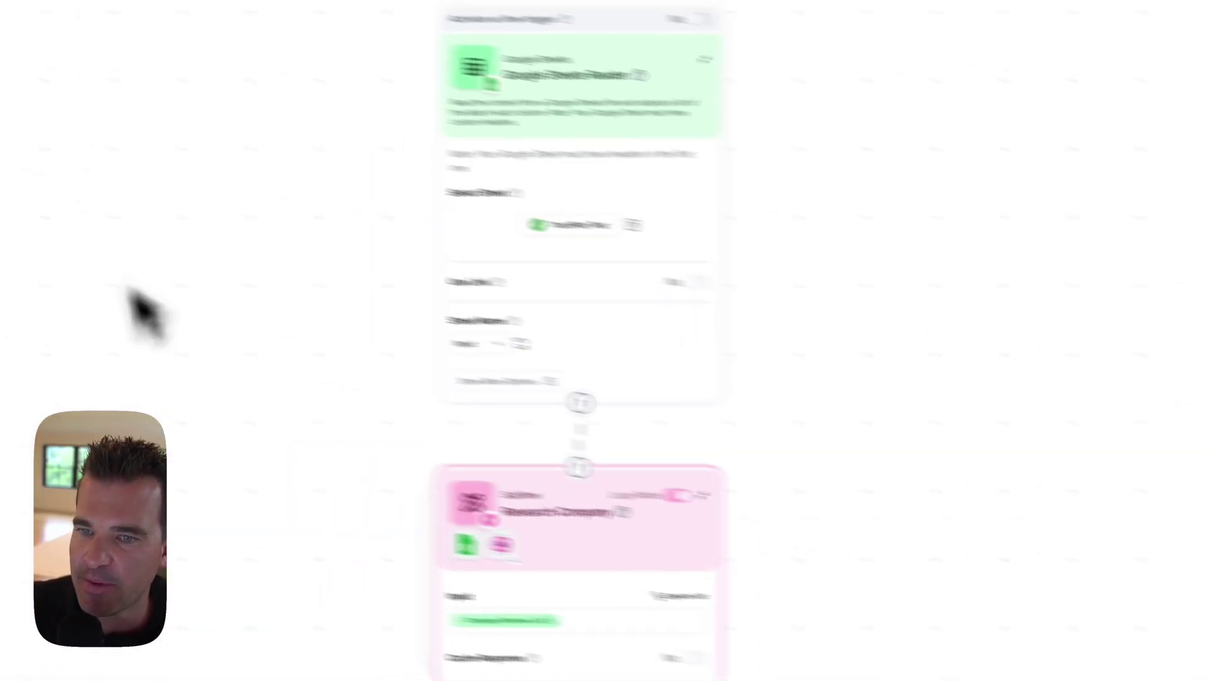
{"action": "left_click", "coordinate": [912, 63]}
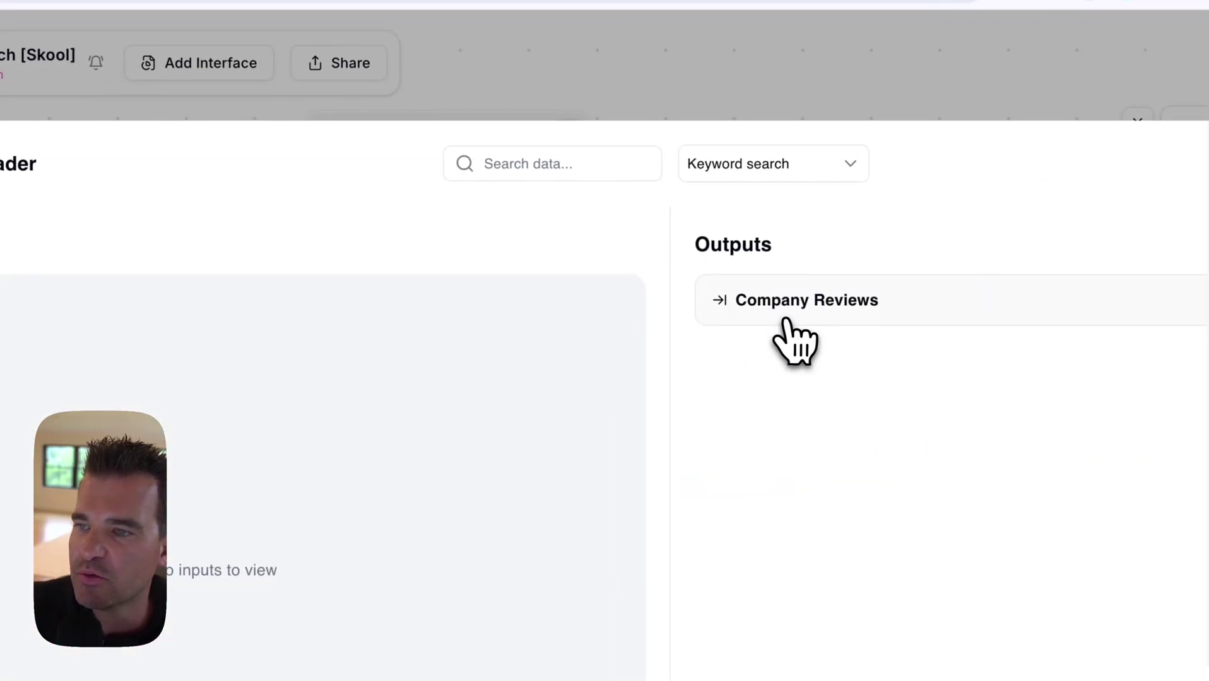
{"action": "left_click", "coordinate": [794, 316]}
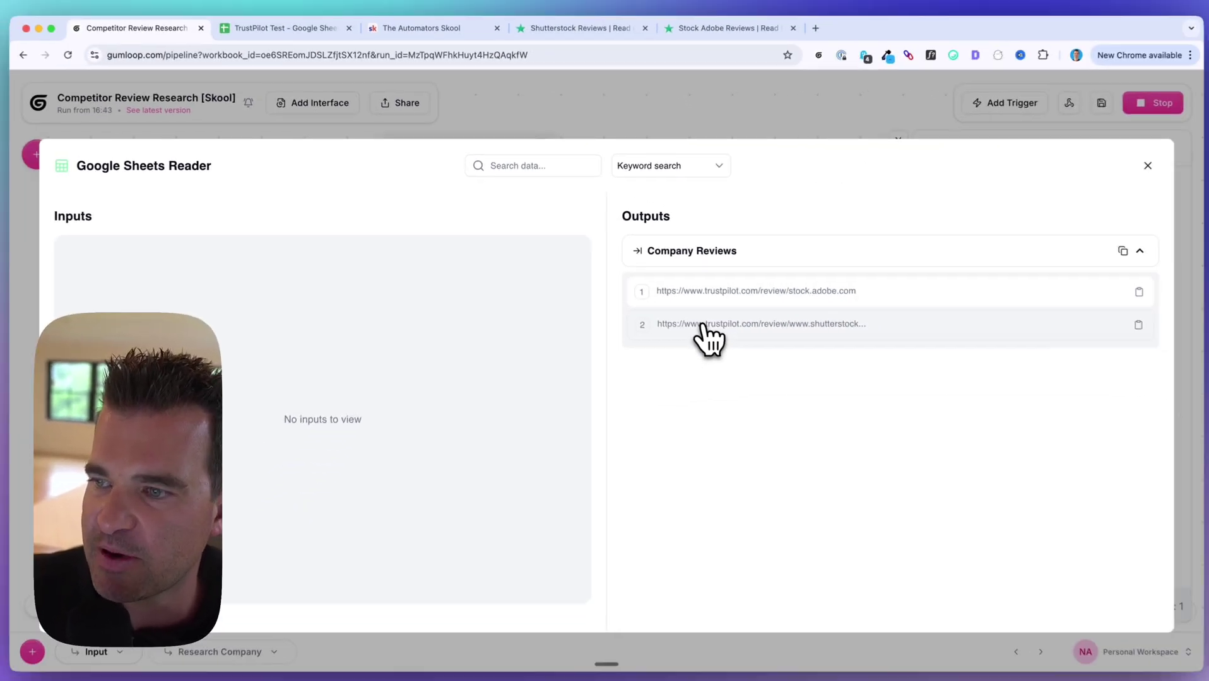
{"action": "left_click", "coordinate": [1135, 166]}
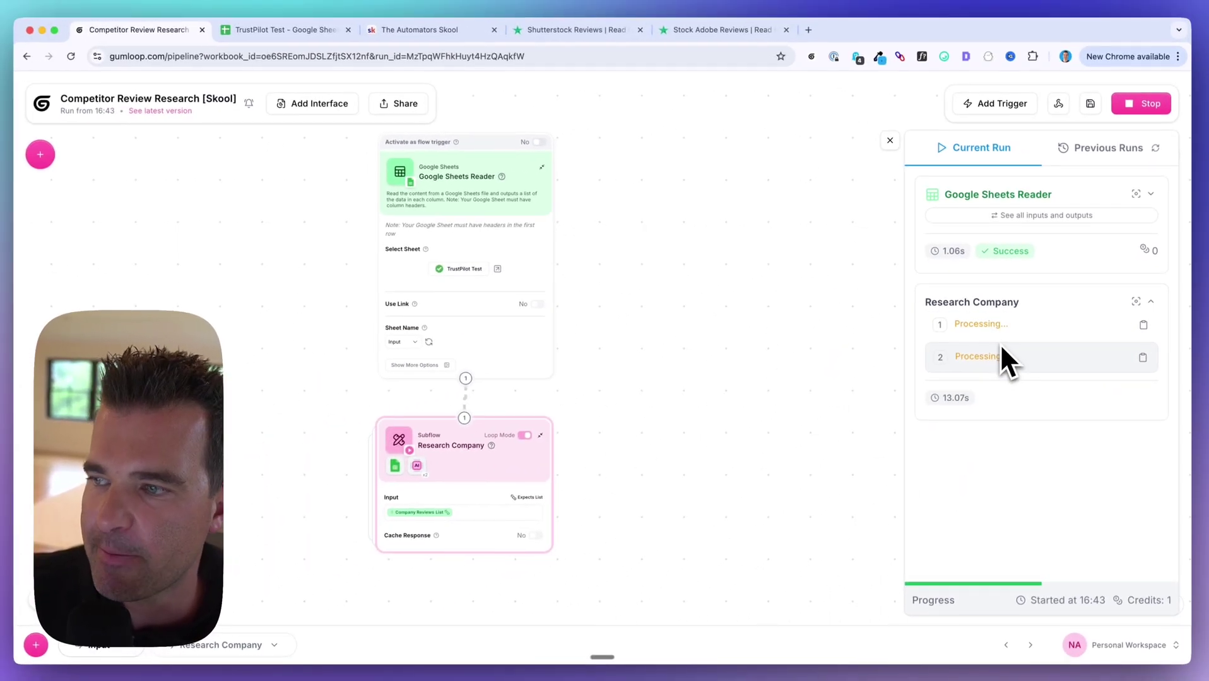
{"action": "mouse_move", "coordinate": [450, 466]}
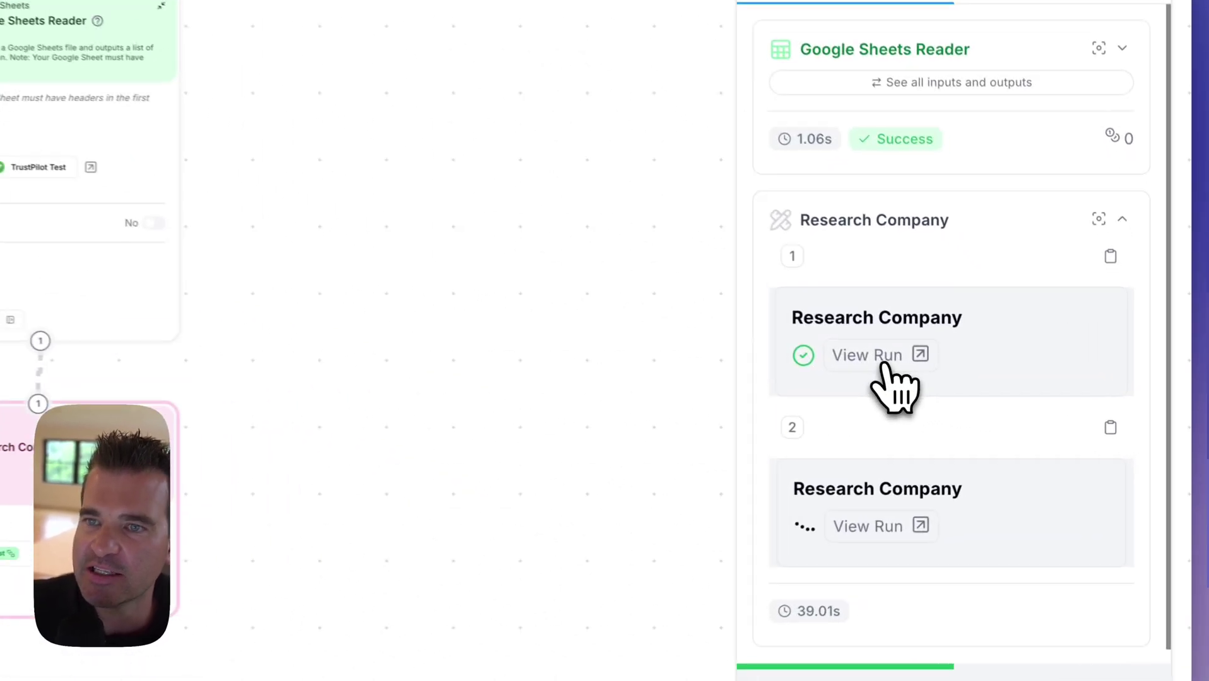
Step: Open the first Research Company run and inspect the URL its Input node outputs
{"action": "left_click", "coordinate": [1009, 388]}
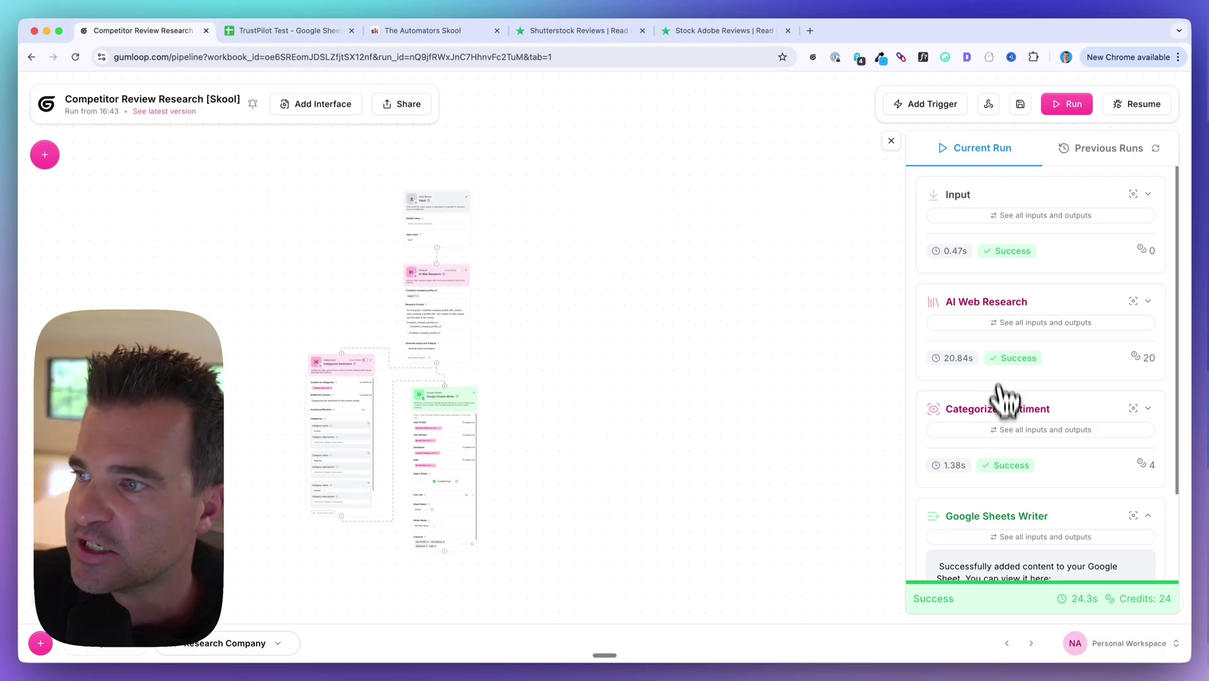
{"action": "left_click", "coordinate": [1045, 215]}
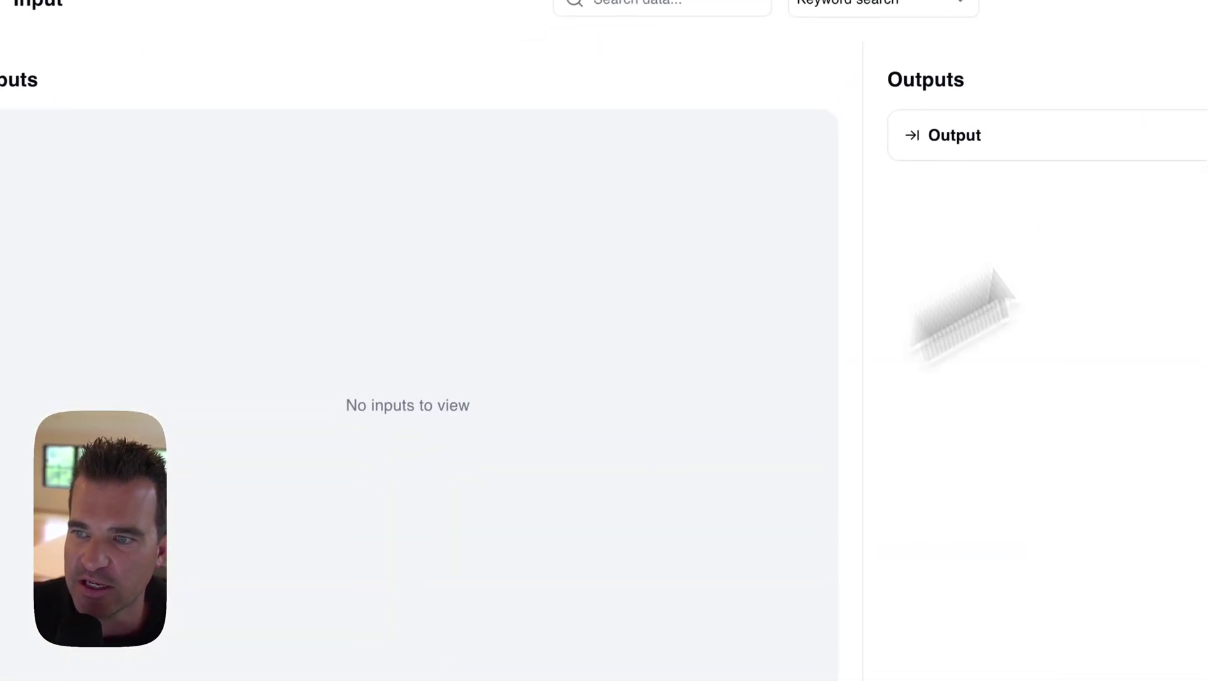
{"action": "left_click", "coordinate": [565, 235]}
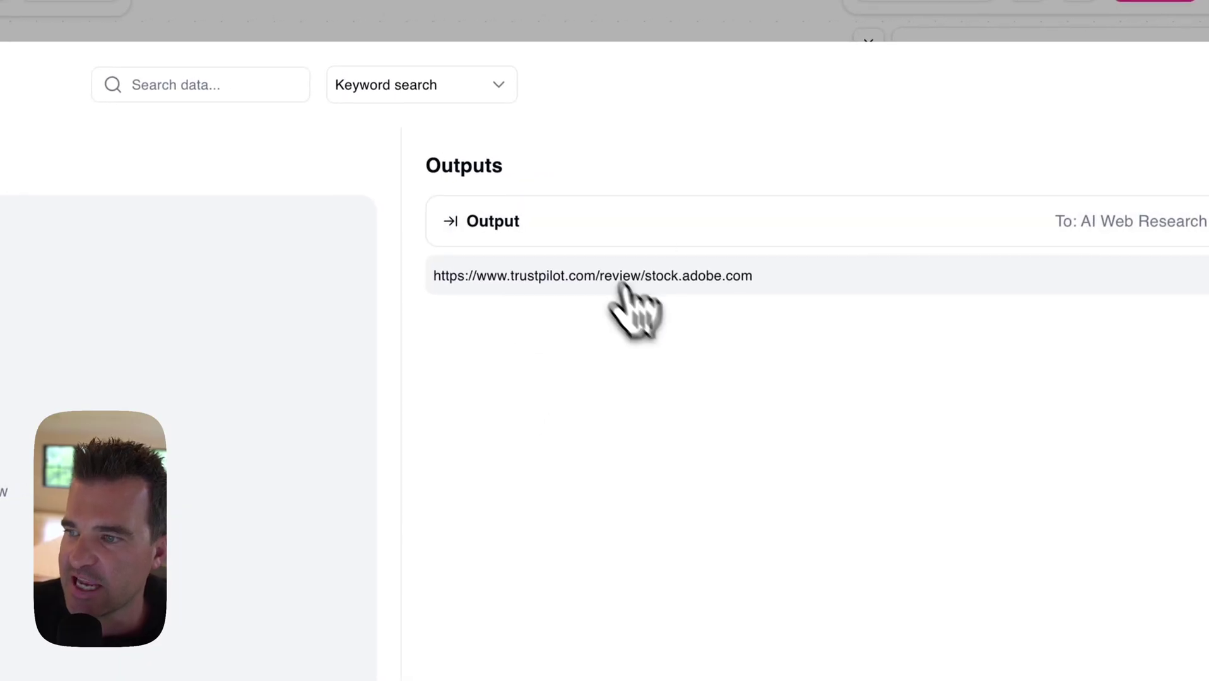
{"action": "left_click", "coordinate": [1150, 162]}
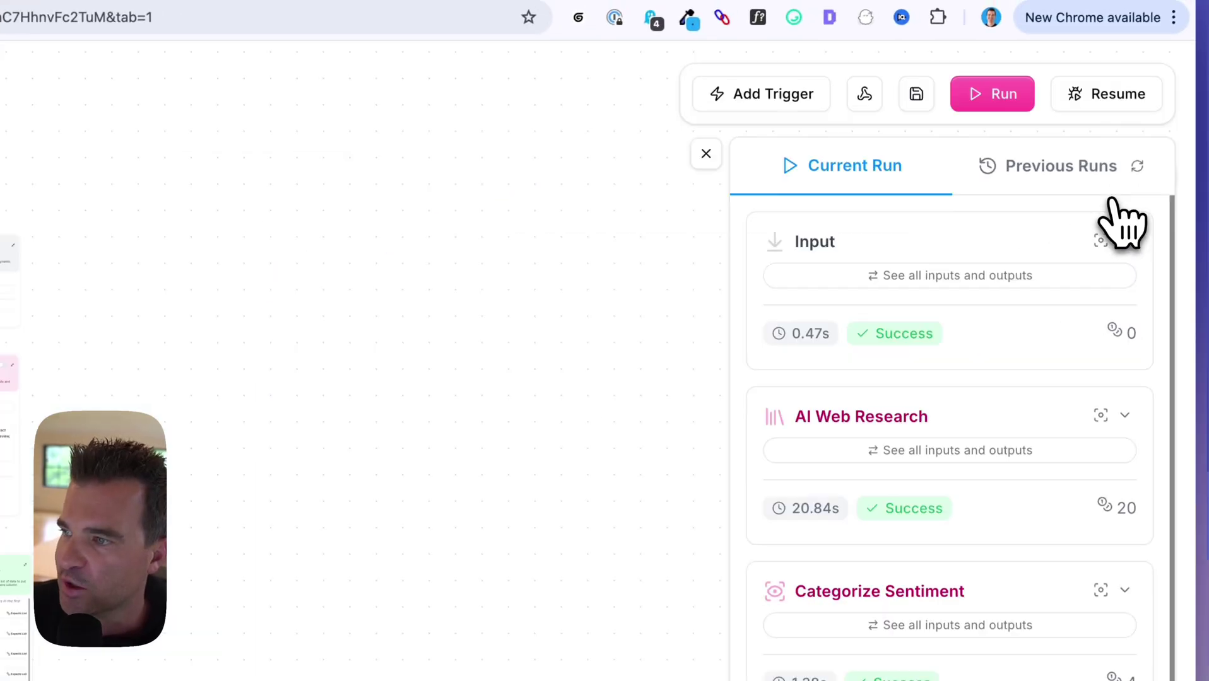
Step: Inspect the AI Web Research node's input URL and its Review Dates, Review Texts and Reviewer Profile Urls outputs
{"action": "scroll", "coordinate": [974, 303], "scroll_direction": "down", "scroll_amount": 2}
{"action": "left_click", "coordinate": [836, 385]}
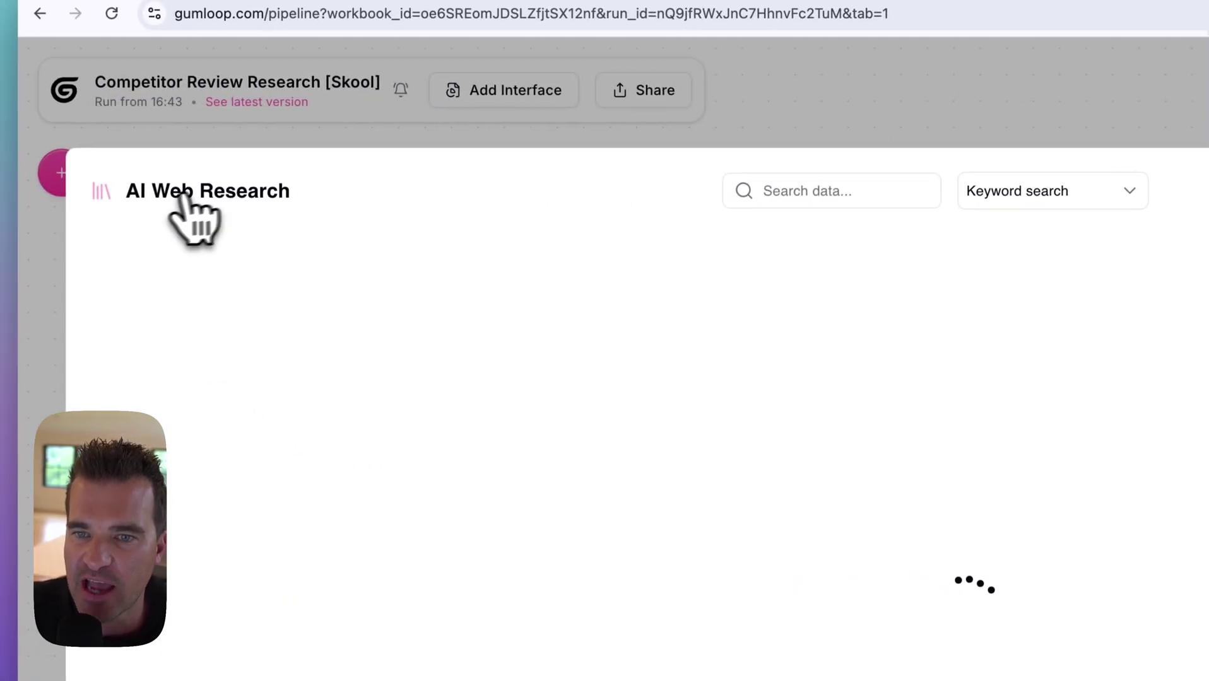
{"action": "left_click", "coordinate": [258, 327]}
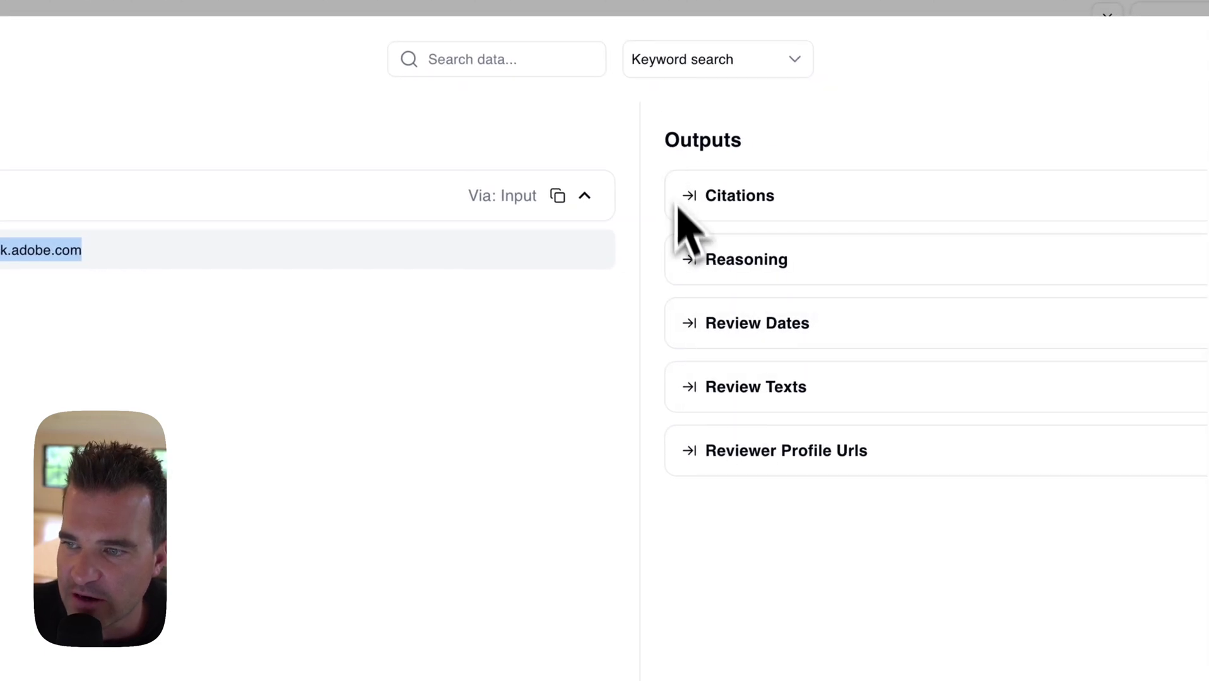
{"action": "left_click", "coordinate": [688, 325]}
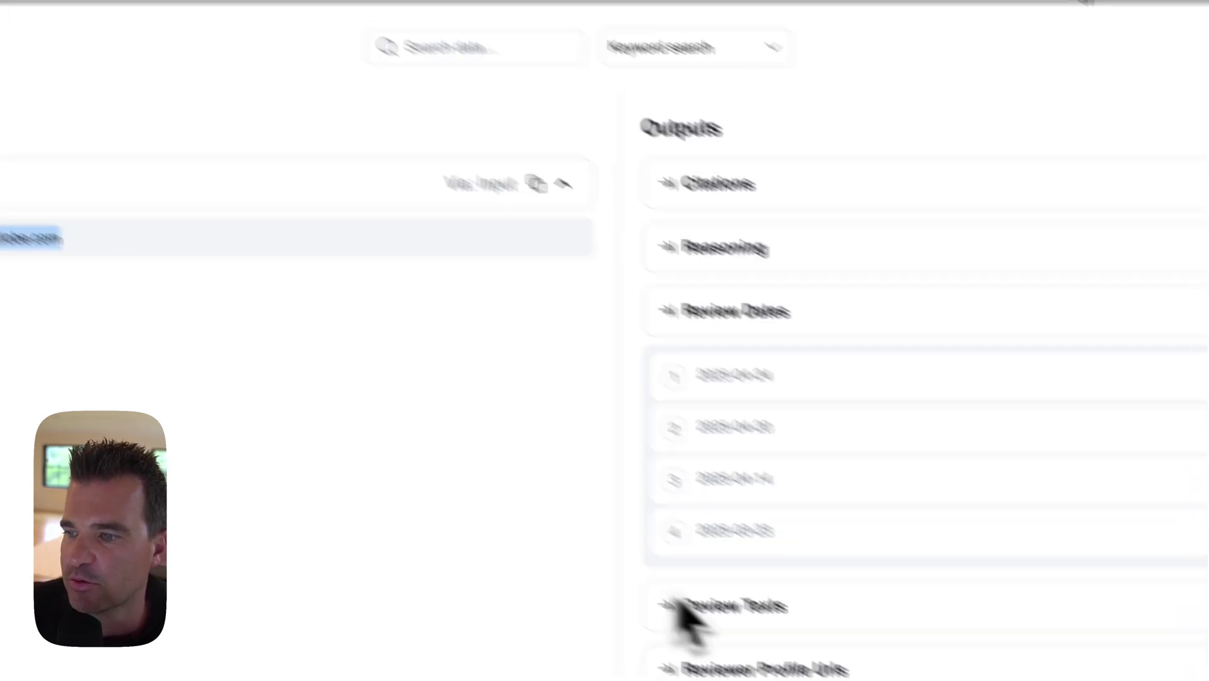
{"action": "left_click", "coordinate": [691, 621]}
{"action": "left_click", "coordinate": [404, 593]}
{"action": "scroll", "coordinate": [406, 479], "scroll_direction": "down", "scroll_amount": 4}
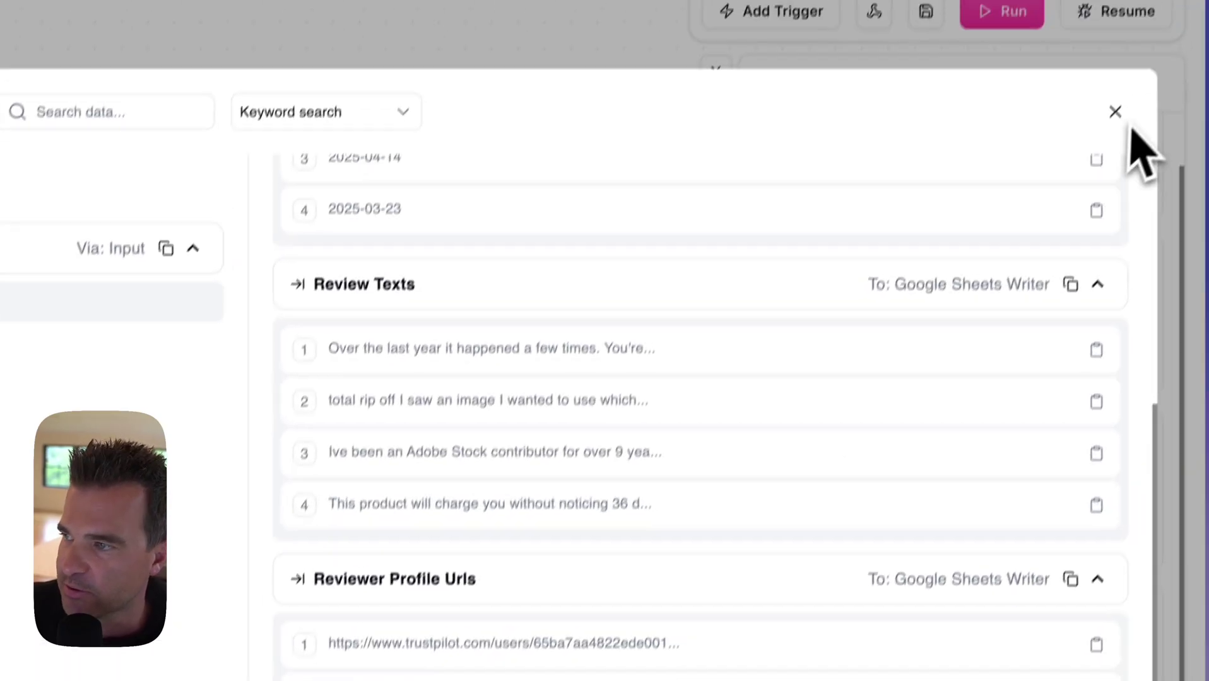
{"action": "left_click", "coordinate": [1114, 110]}
Step: Inspect the Categorize Sentiment node's Review Texts input and Selected Category output
{"action": "scroll", "coordinate": [884, 505], "scroll_direction": "down", "scroll_amount": 3}
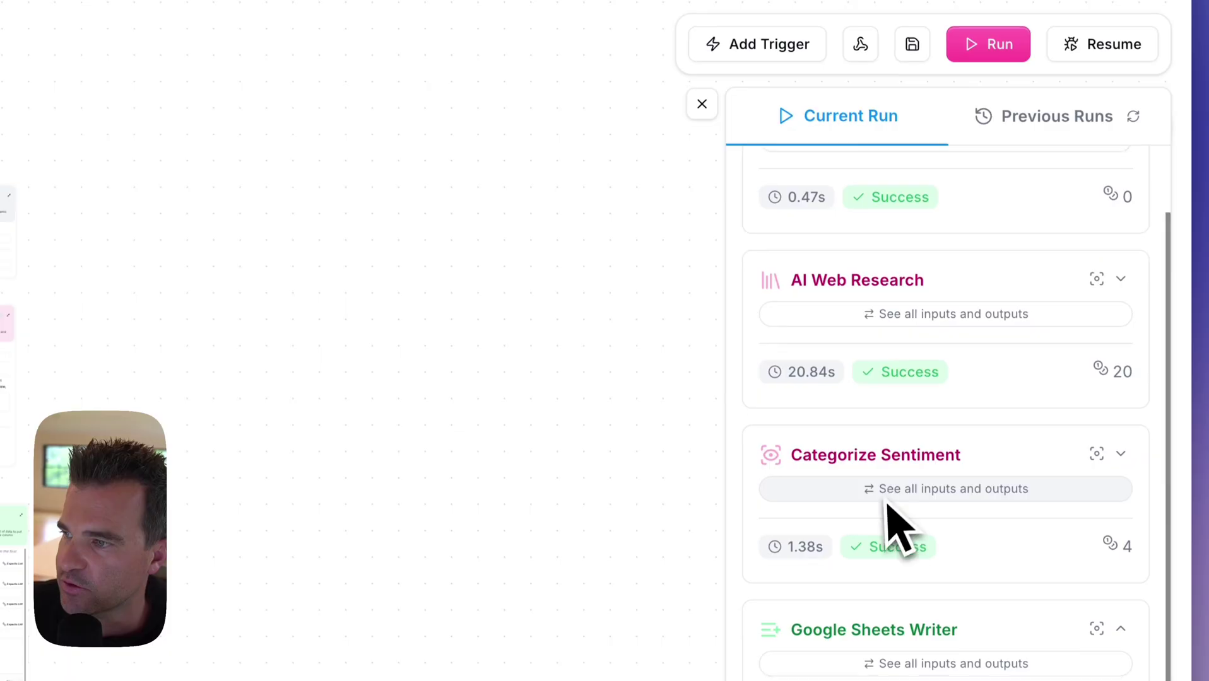
{"action": "left_click", "coordinate": [797, 399]}
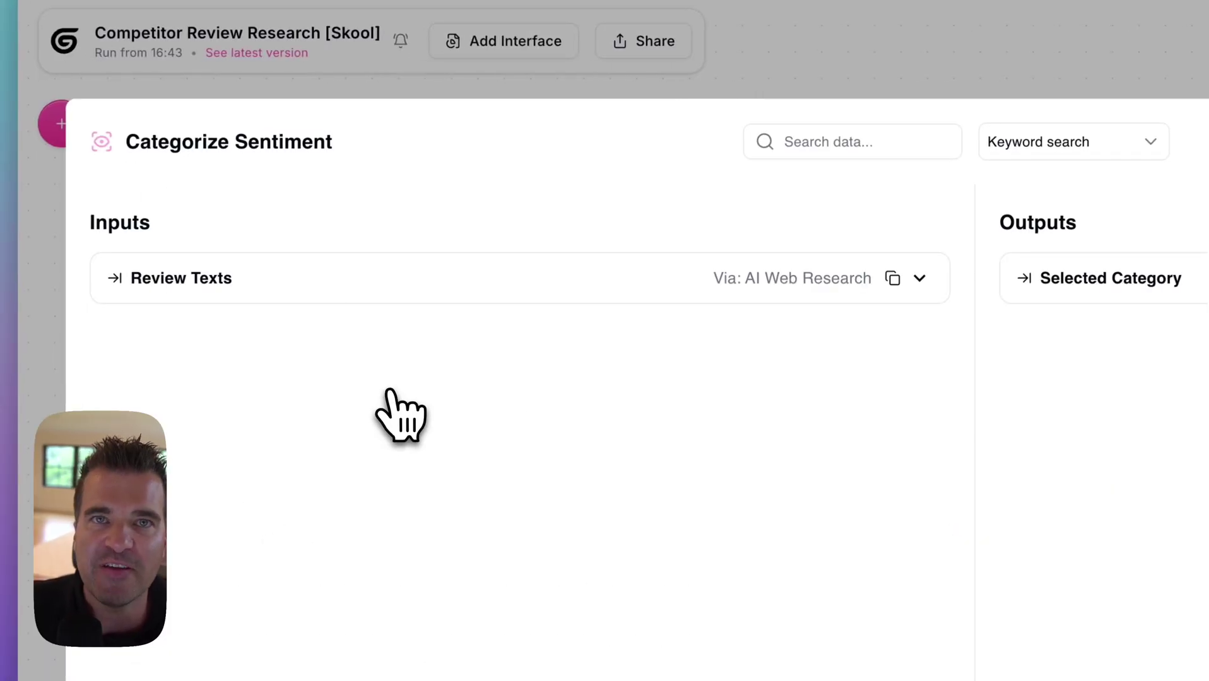
{"action": "left_click", "coordinate": [132, 281]}
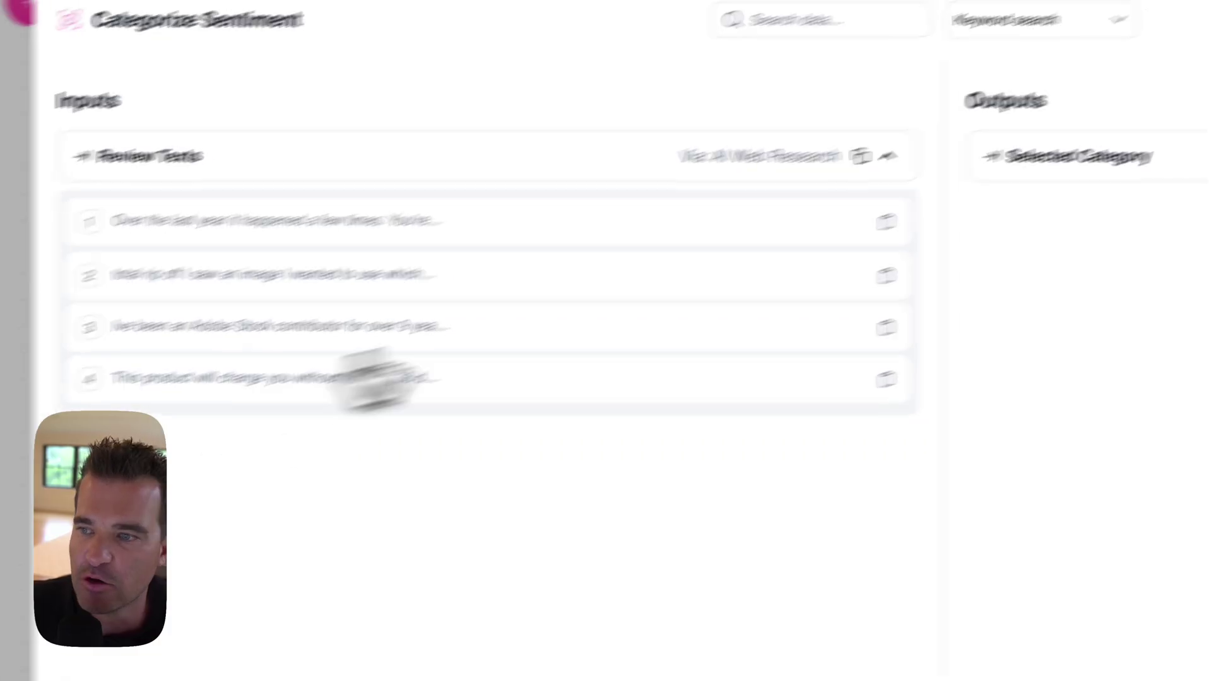
{"action": "left_click", "coordinate": [771, 252]}
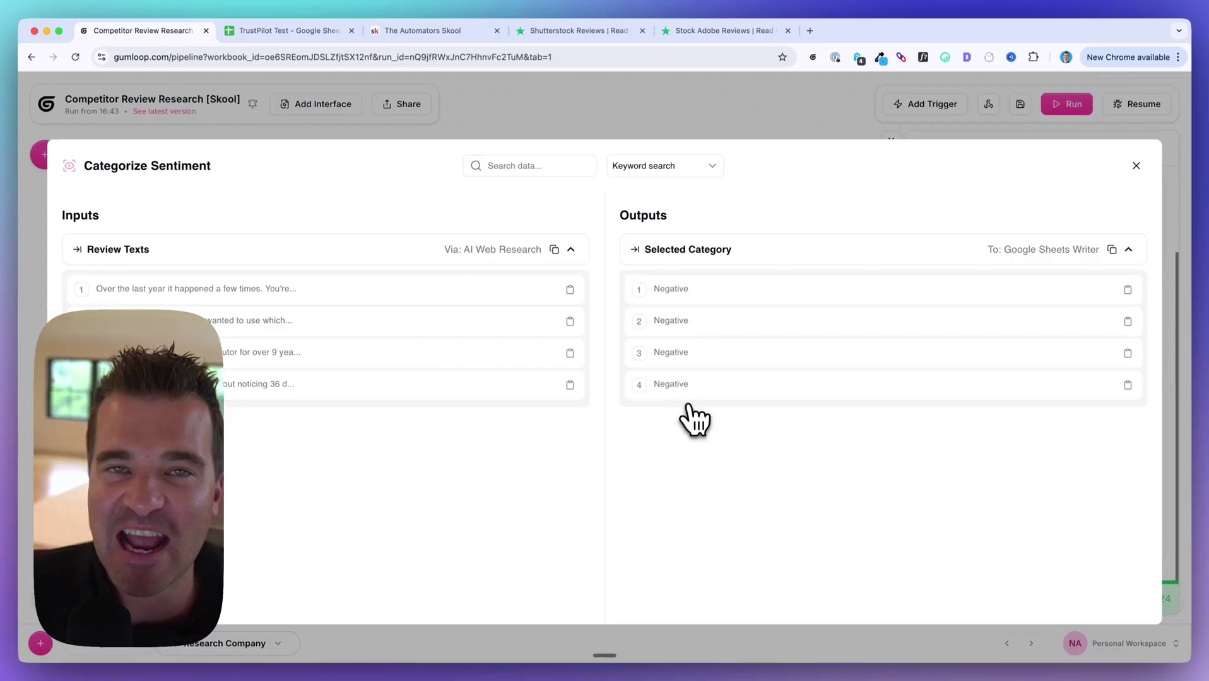
{"action": "left_click", "coordinate": [1136, 165]}
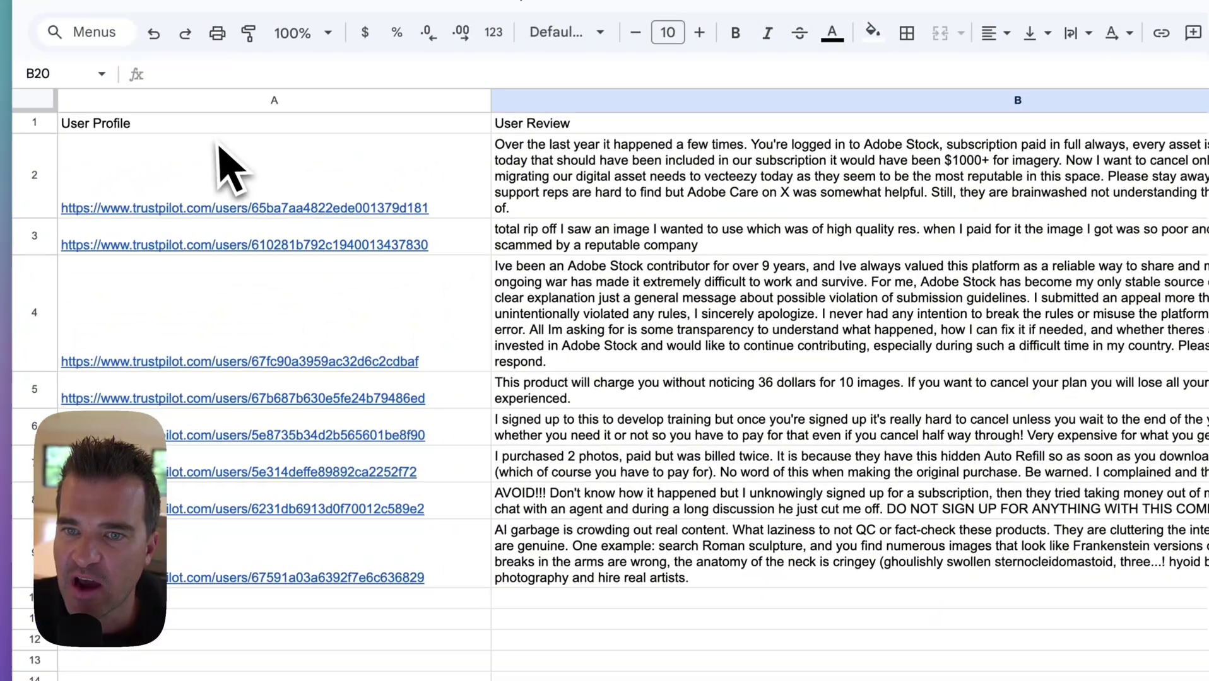
Step: Review the rows written to the TrustPilot Test sheet, and compare the row 9 review with its reviewer's Trustpilot profile
{"action": "left_click", "coordinate": [219, 147]}
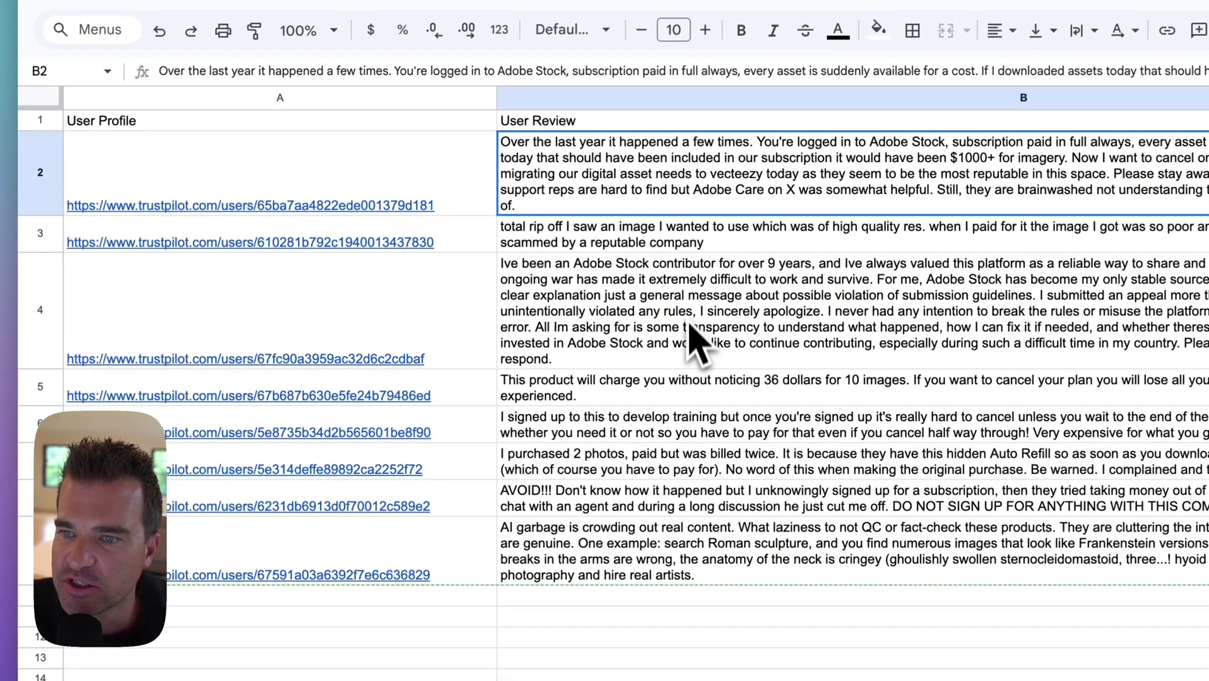
{"action": "left_click", "coordinate": [971, 361]}
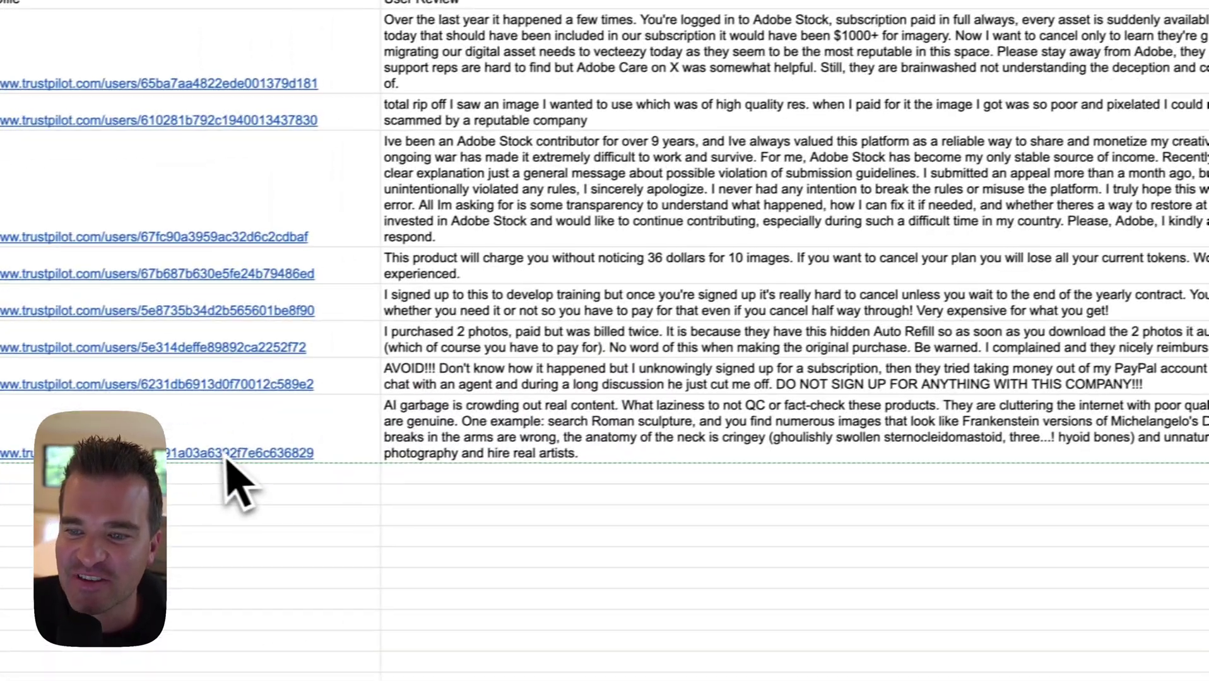
{"action": "left_click", "coordinate": [226, 458]}
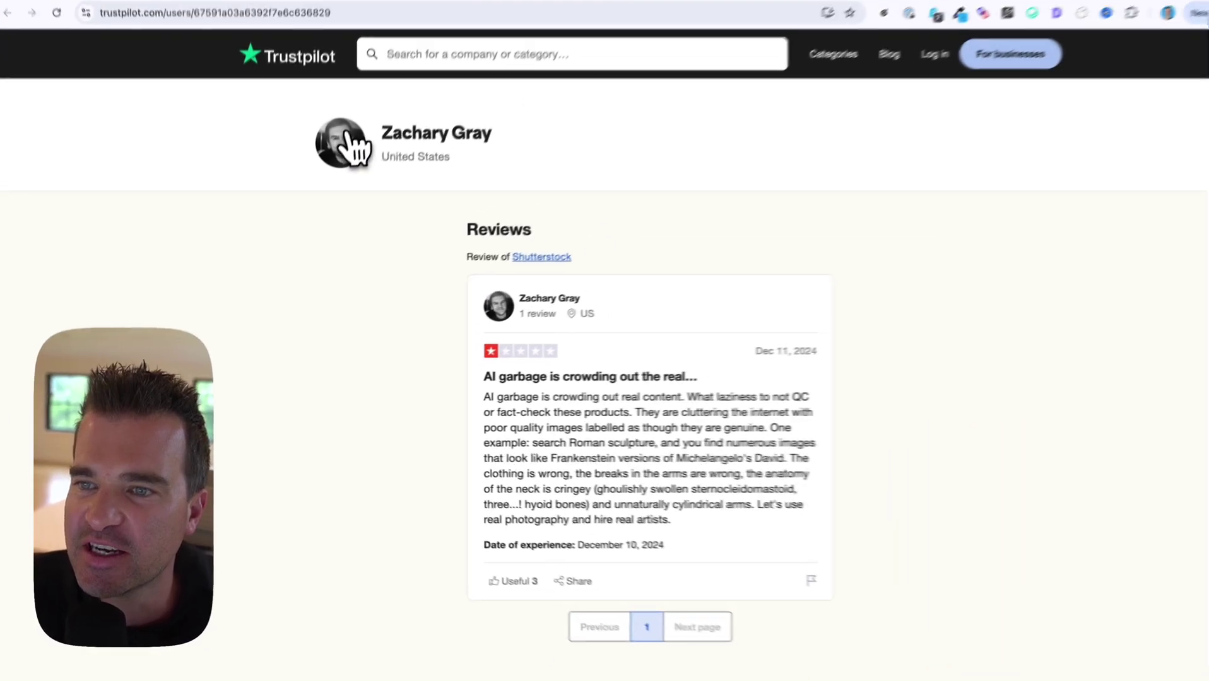
{"action": "scroll", "coordinate": [422, 233], "scroll_direction": "down", "scroll_amount": 1}
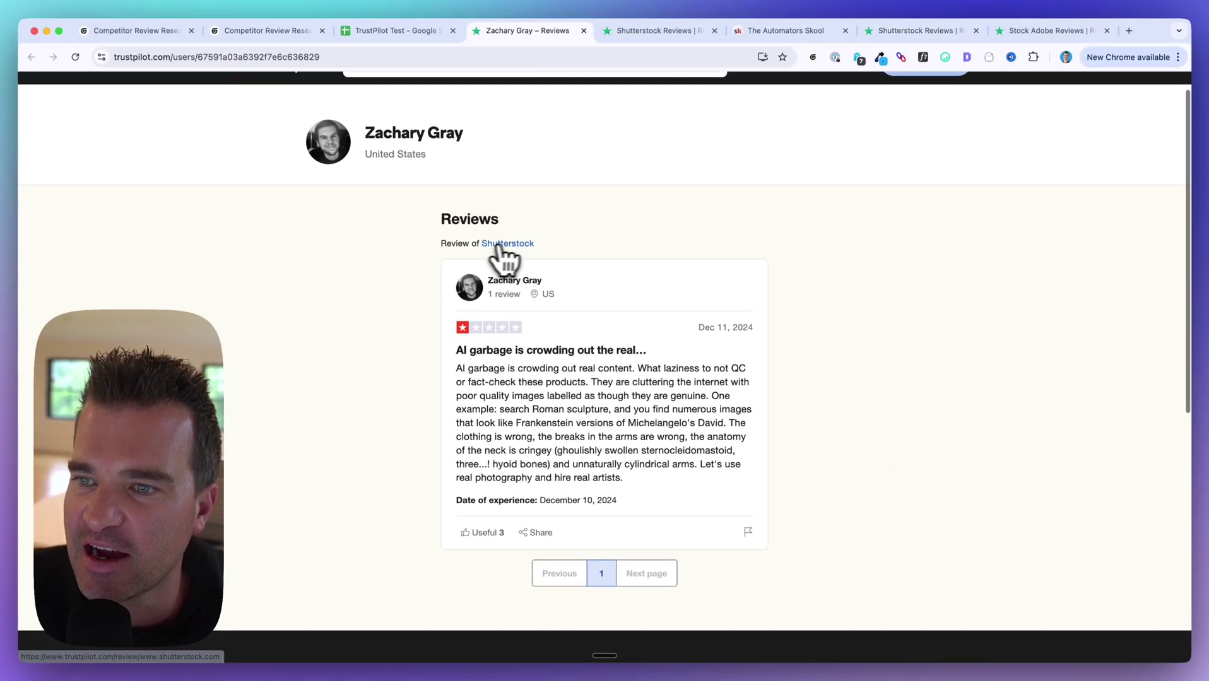
{"action": "scroll", "coordinate": [498, 347], "scroll_direction": "down", "scroll_amount": 1}
{"action": "left_click_drag", "start_coordinate": [403, 372], "coordinate": [722, 503]}
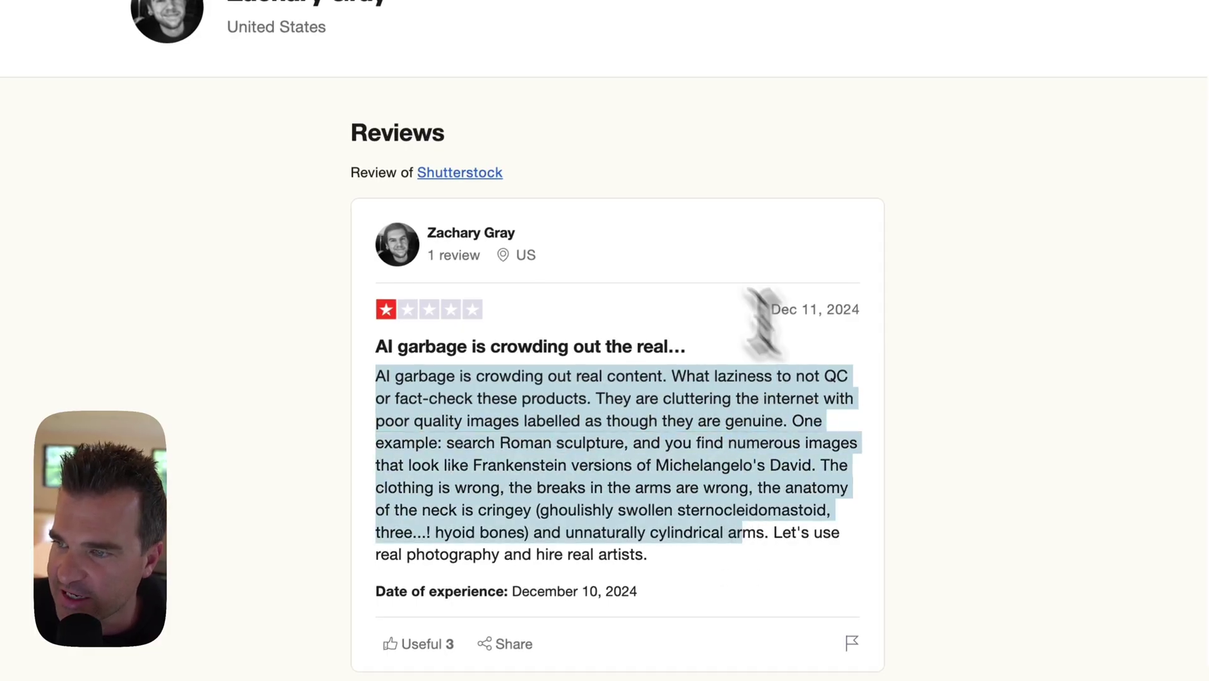
{"action": "left_click", "coordinate": [442, 25]}
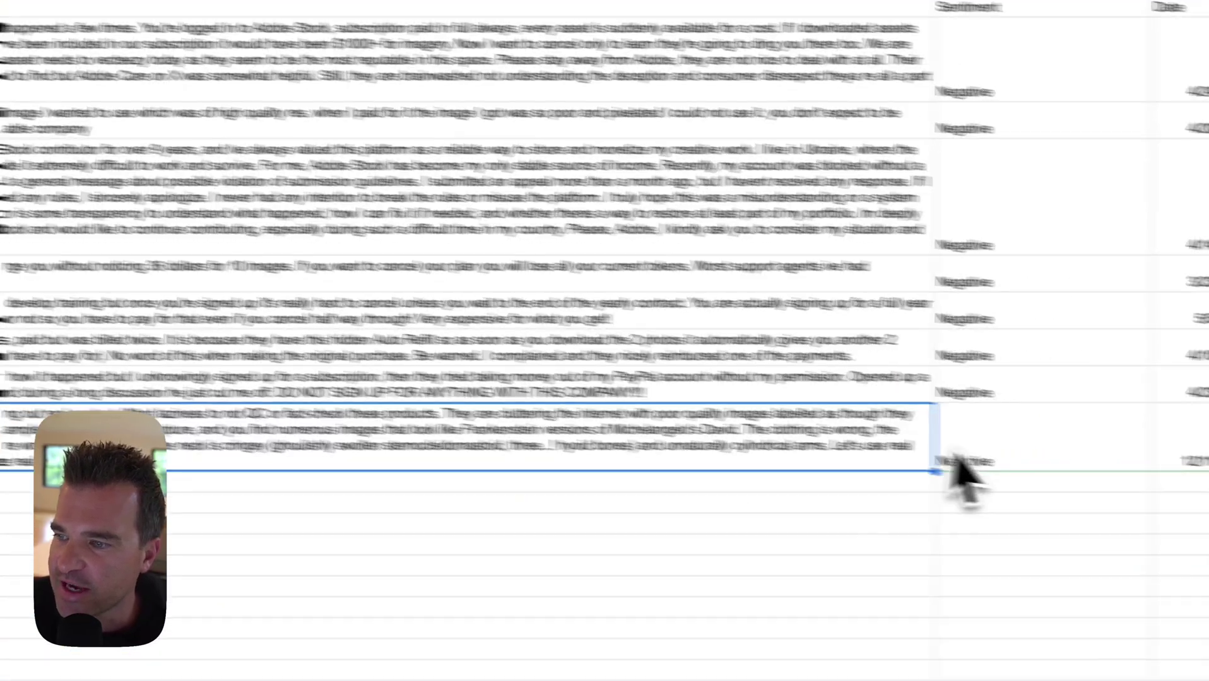
{"action": "left_click", "coordinate": [956, 460]}
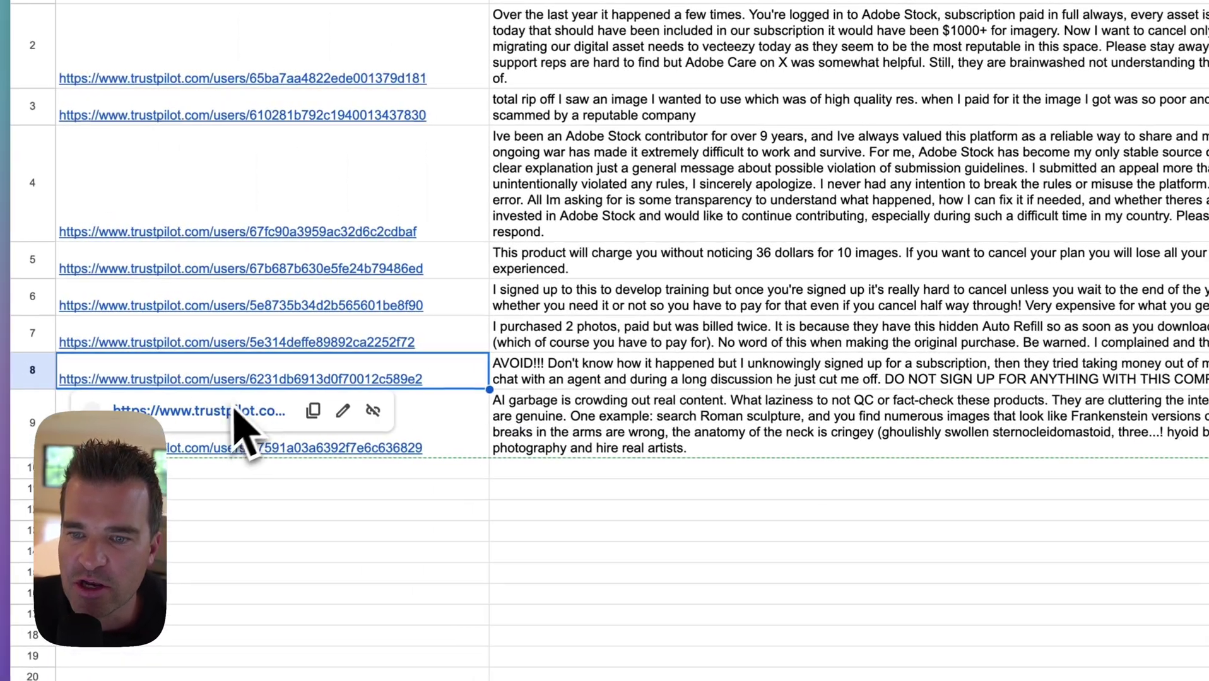
Step: Open the row 8 reviewer's Trustpilot profile, compare the Shutterstock review with the sheet's text, and check that row's sentiment
{"action": "left_click", "coordinate": [209, 376]}
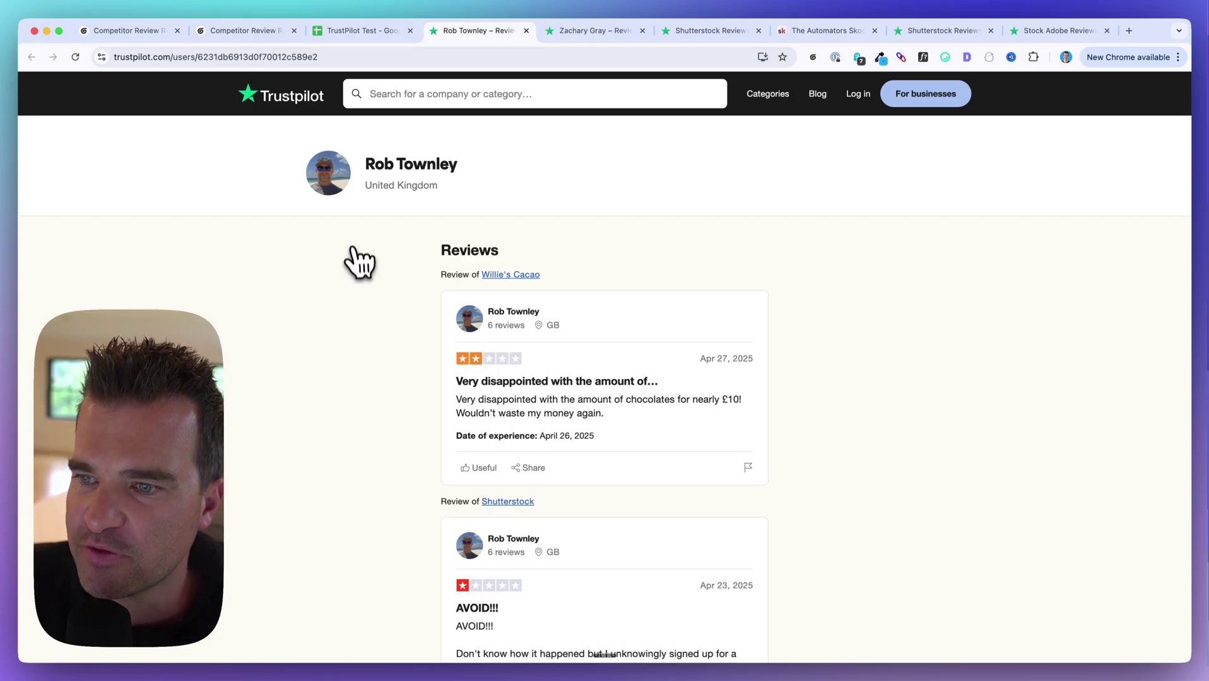
{"action": "scroll", "coordinate": [358, 259], "scroll_direction": "down", "scroll_amount": 2}
{"action": "left_click", "coordinate": [362, 31]}
{"action": "left_click", "coordinate": [543, 535]}
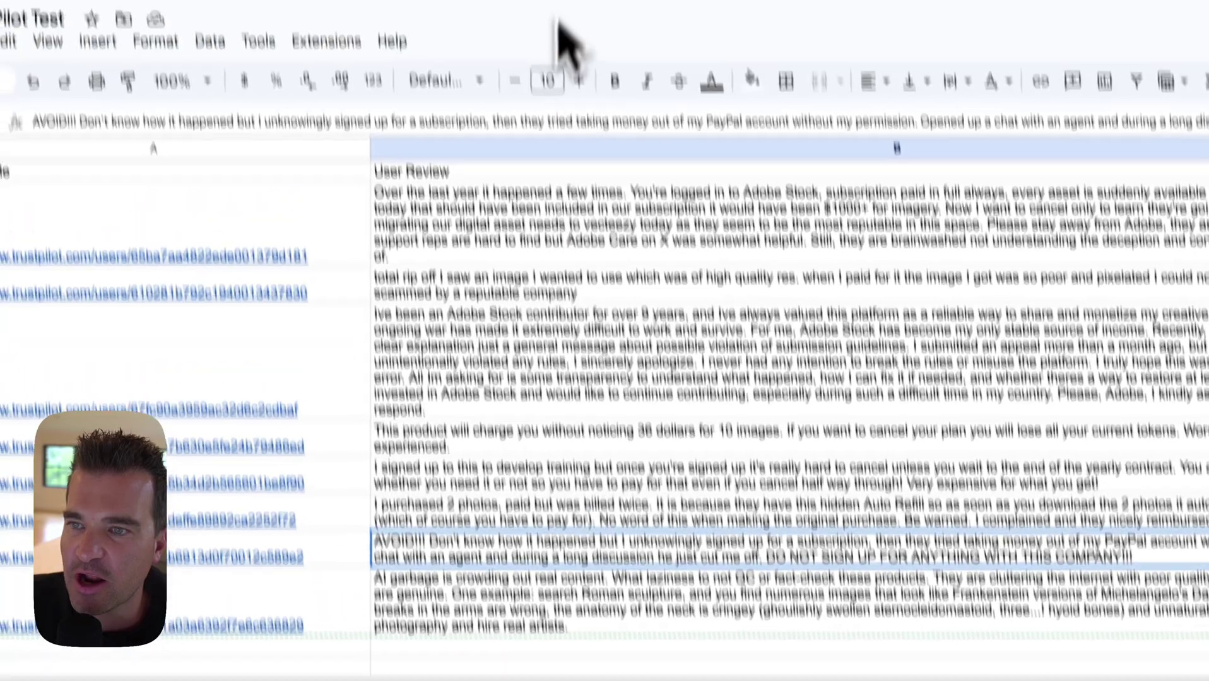
{"action": "left_click", "coordinate": [581, 29]}
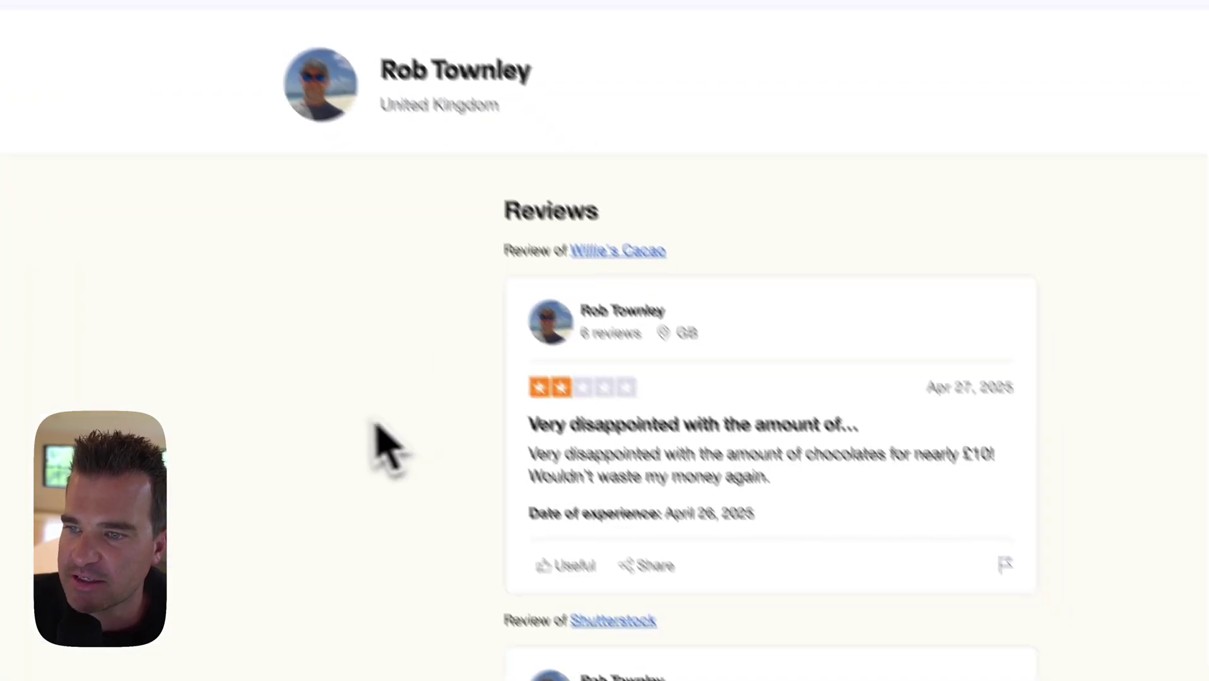
{"action": "scroll", "coordinate": [442, 417], "scroll_direction": "down", "scroll_amount": 10}
{"action": "left_click_drag", "start_coordinate": [474, 325], "coordinate": [839, 413]}
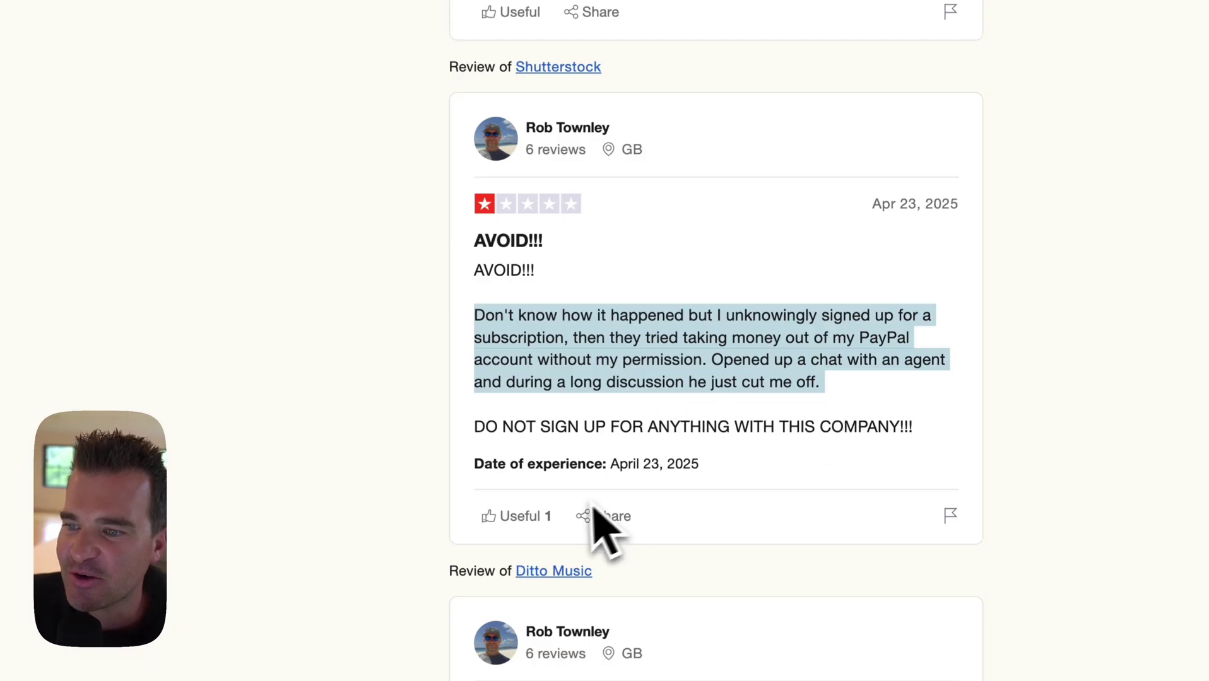
{"action": "left_click", "coordinate": [347, 31]}
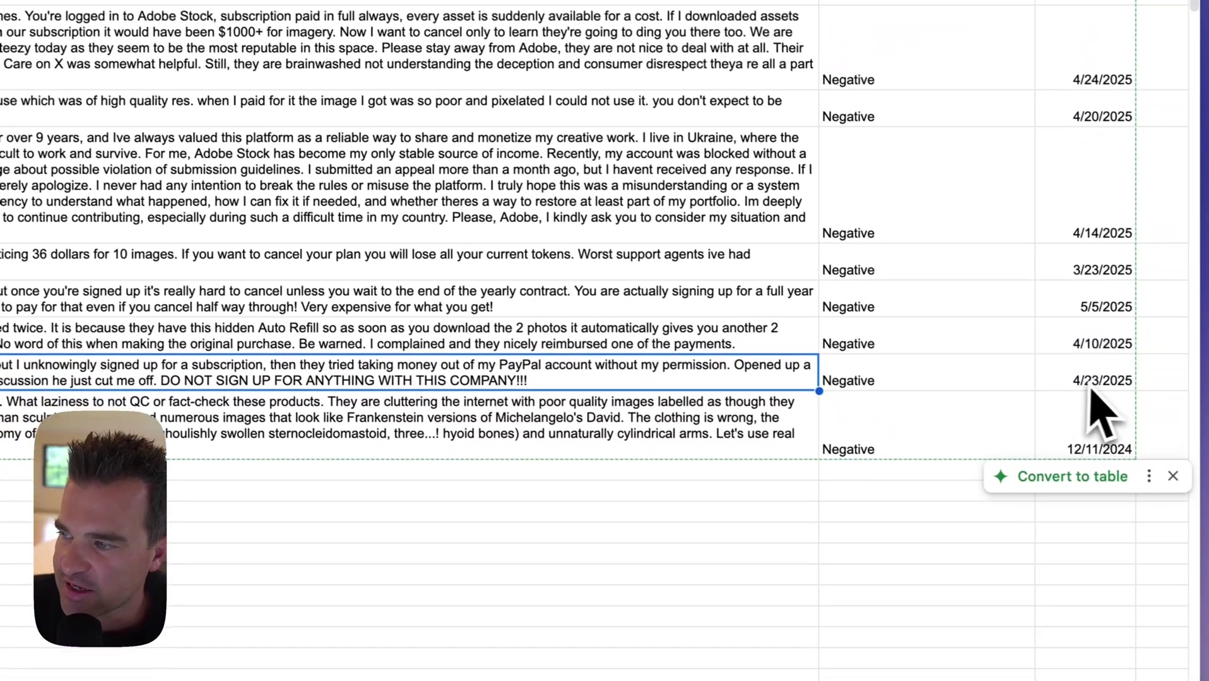
{"action": "left_click", "coordinate": [1090, 386]}
{"action": "left_click", "coordinate": [872, 378]}
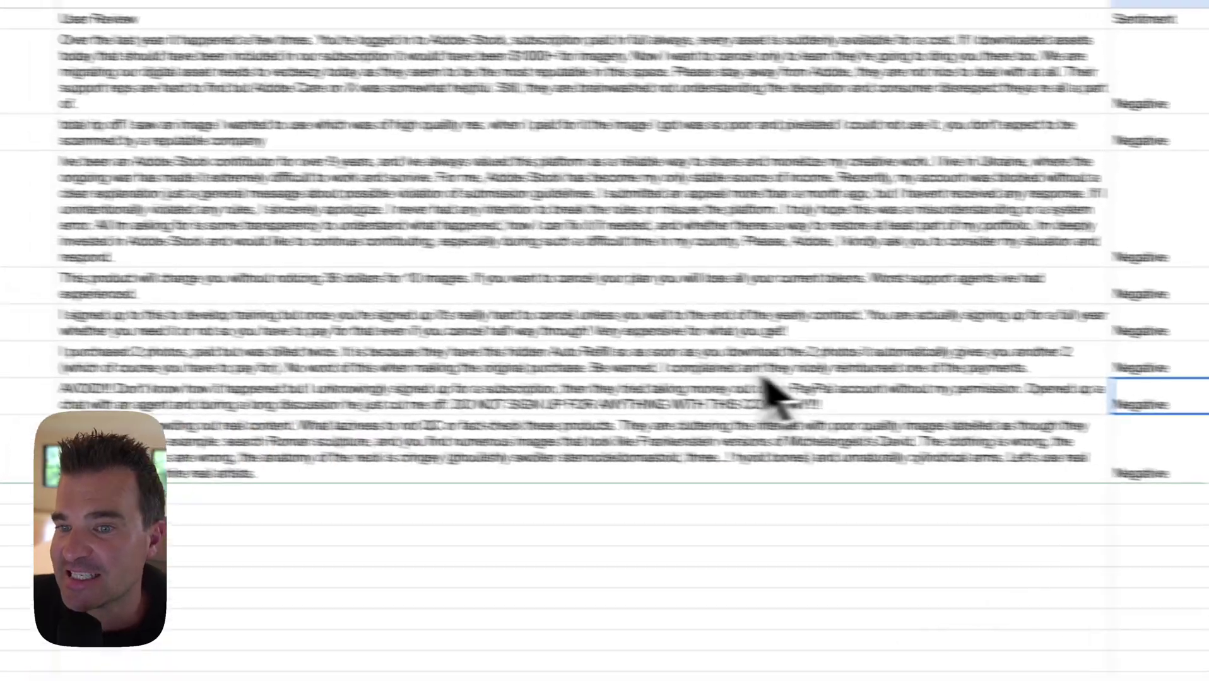